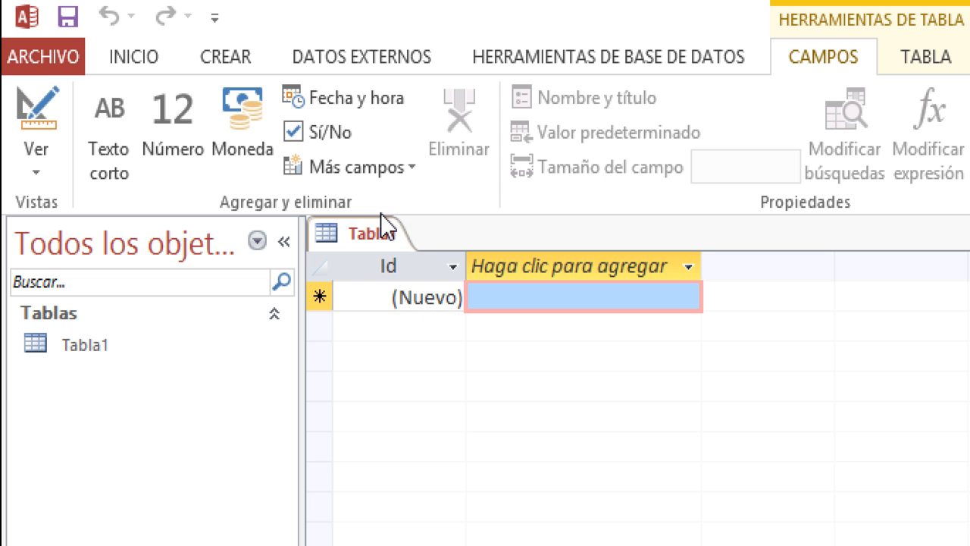
# - Save the new Tabla1 table under the name 'empleado'
pyautogui.rightClick(375, 241)
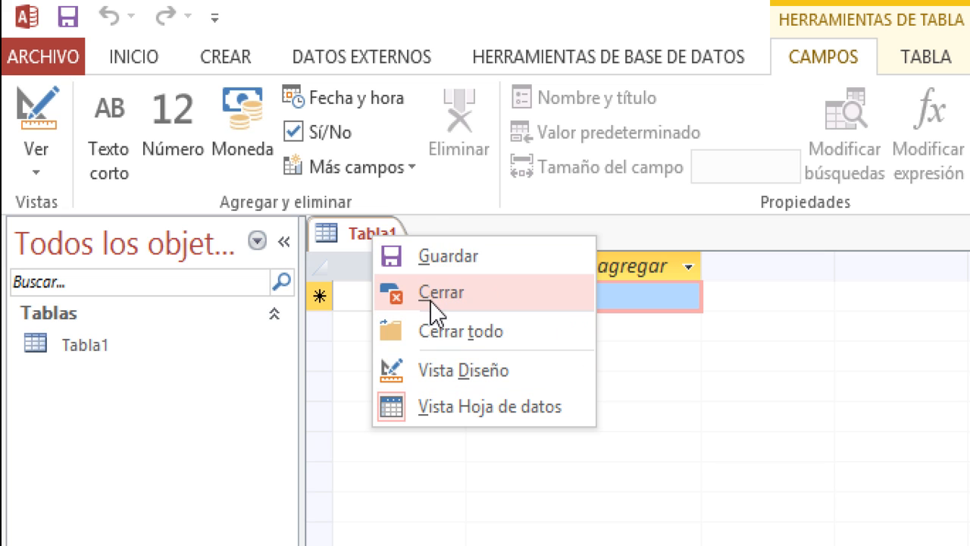
pyautogui.click(440, 258)
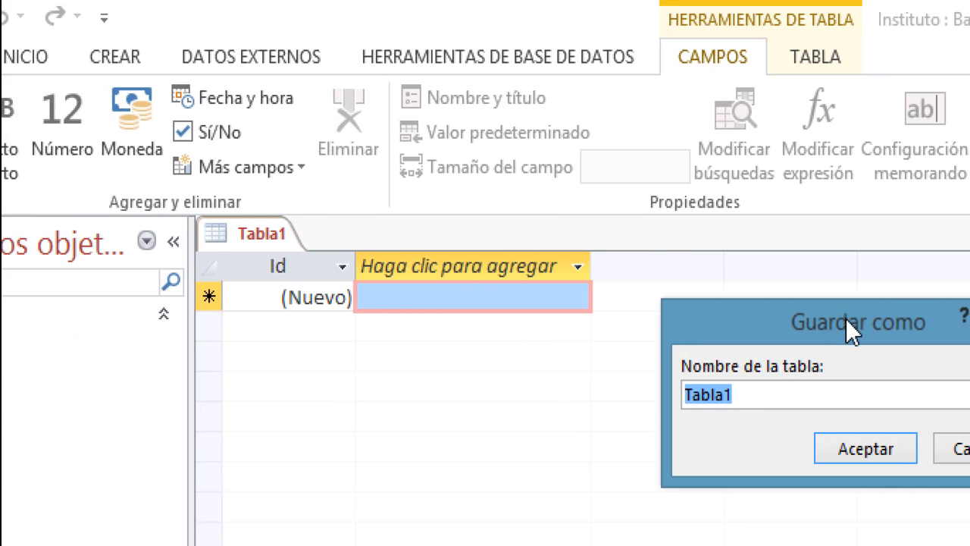
pyautogui.write('empleado')
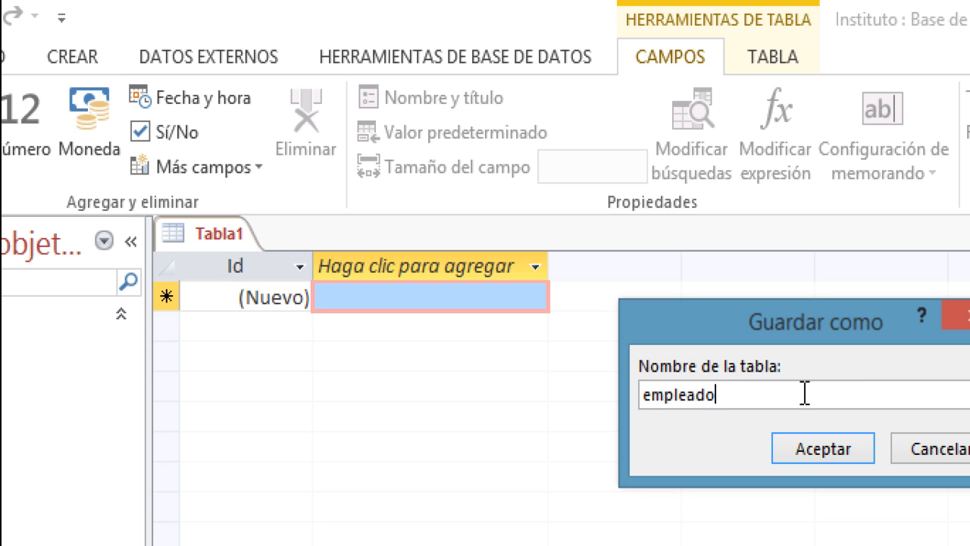
pyautogui.click(820, 453)
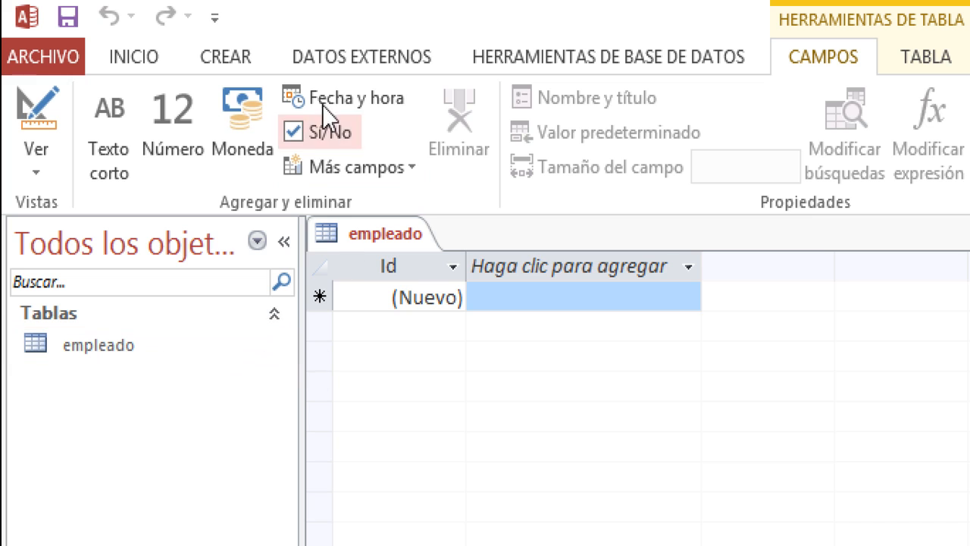
# - Create another blank table, Tabla1, from the Crear ribbon
pyautogui.click(232, 59)
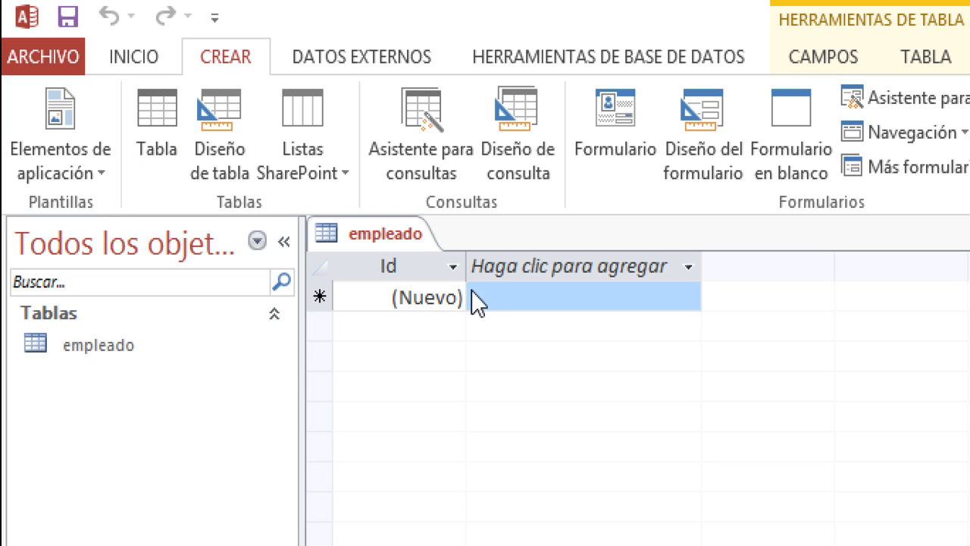
pyautogui.click(143, 119)
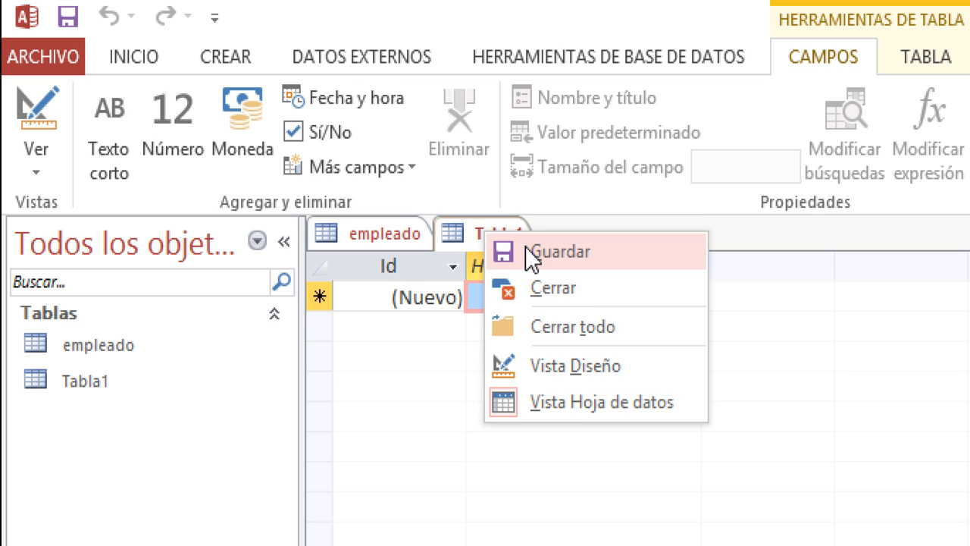
# - Save Tabla1 as 'estudiante', then return to the empleado table
pyautogui.rightClick(448, 238)
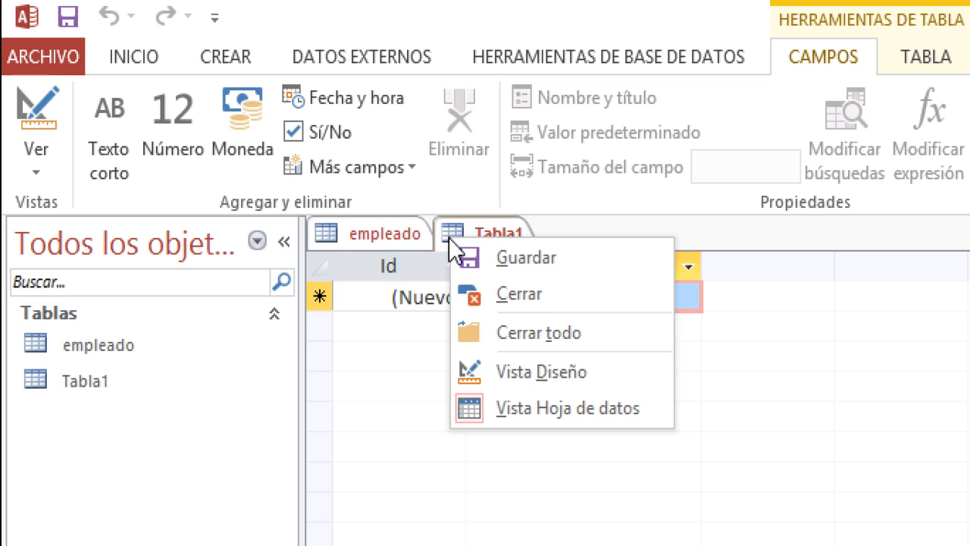
pyautogui.click(377, 229)
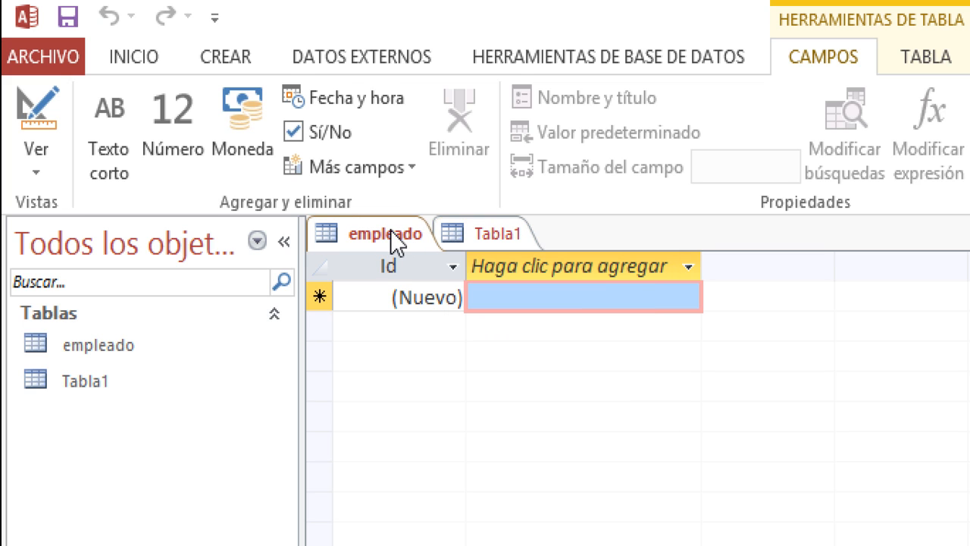
pyautogui.click(505, 239)
pyautogui.rightClick(504, 237)
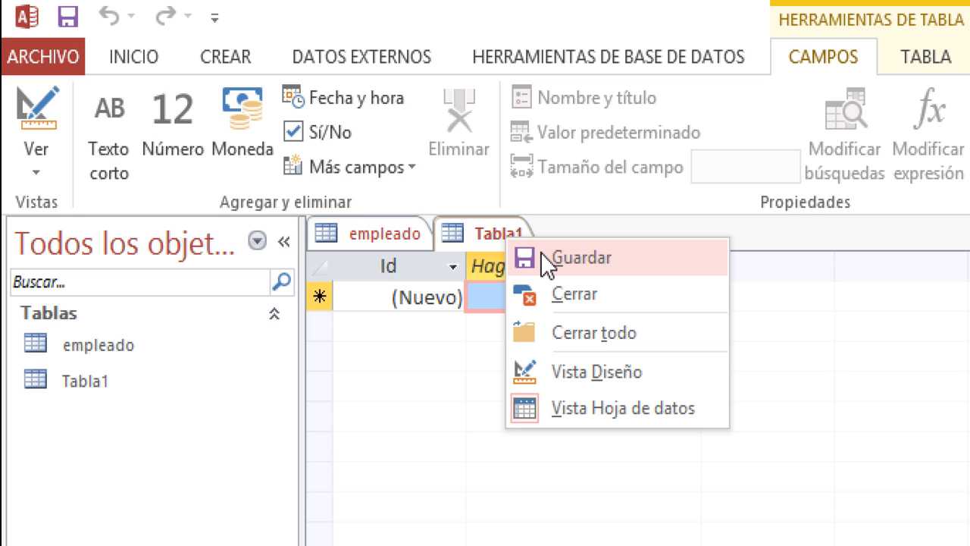
pyautogui.click(543, 254)
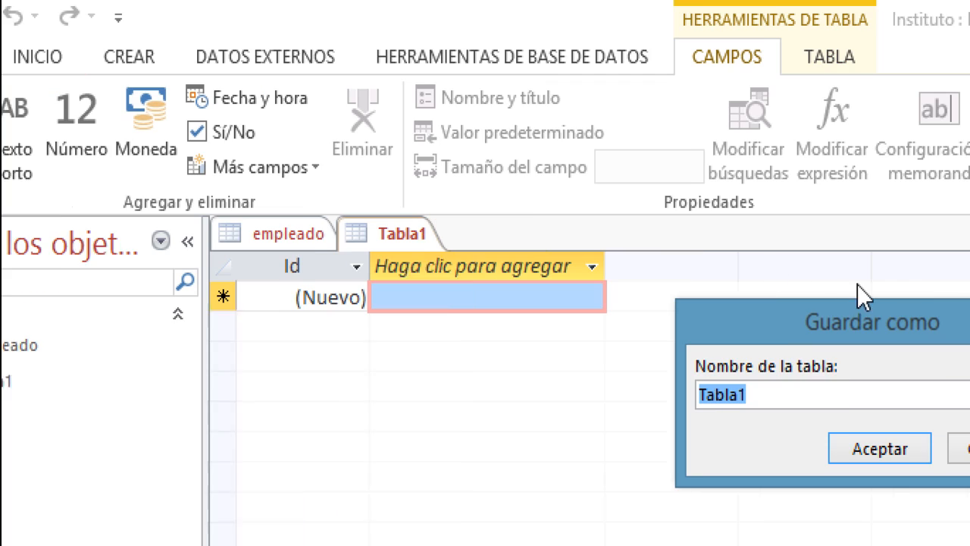
pyautogui.moveTo(837, 310); pyautogui.dragTo(402, 348)
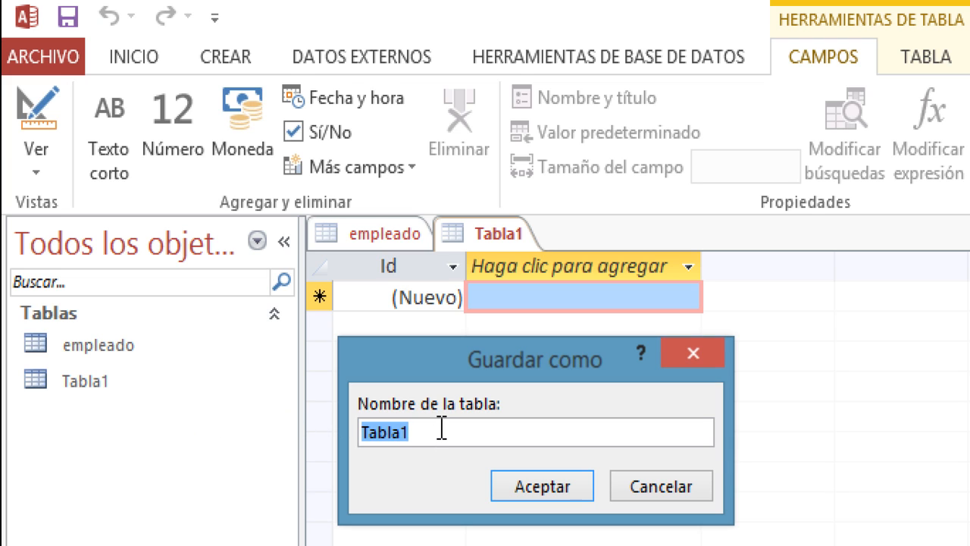
pyautogui.write('e')
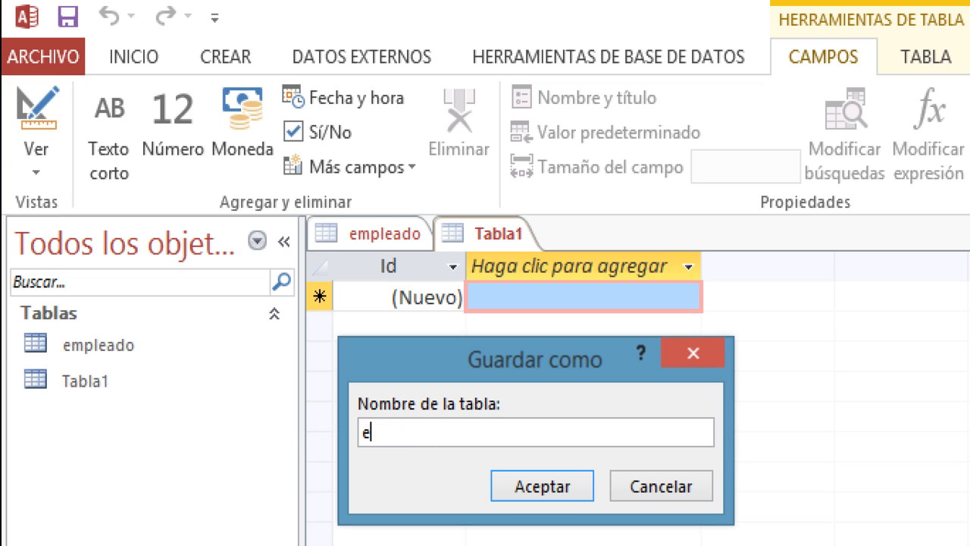
pyautogui.write('studiante')
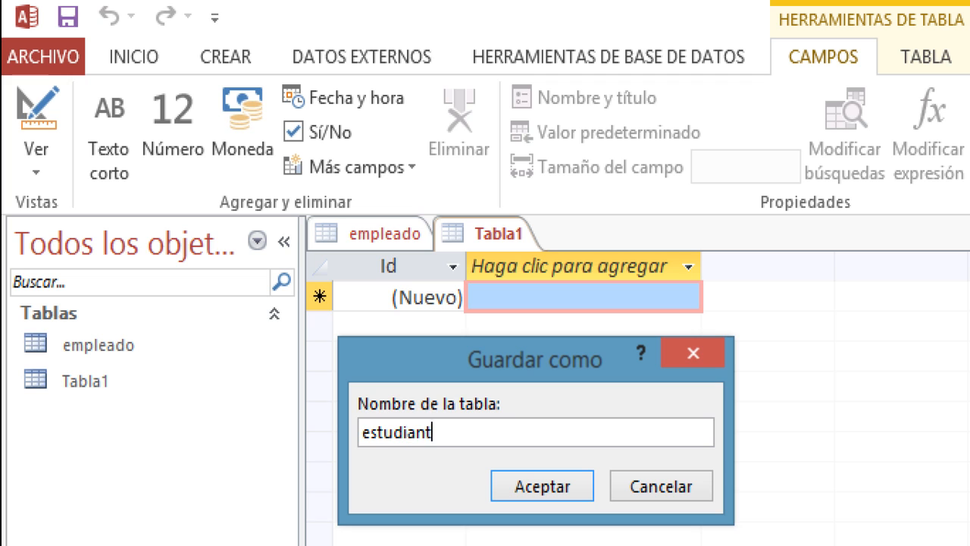
pyautogui.click(524, 486)
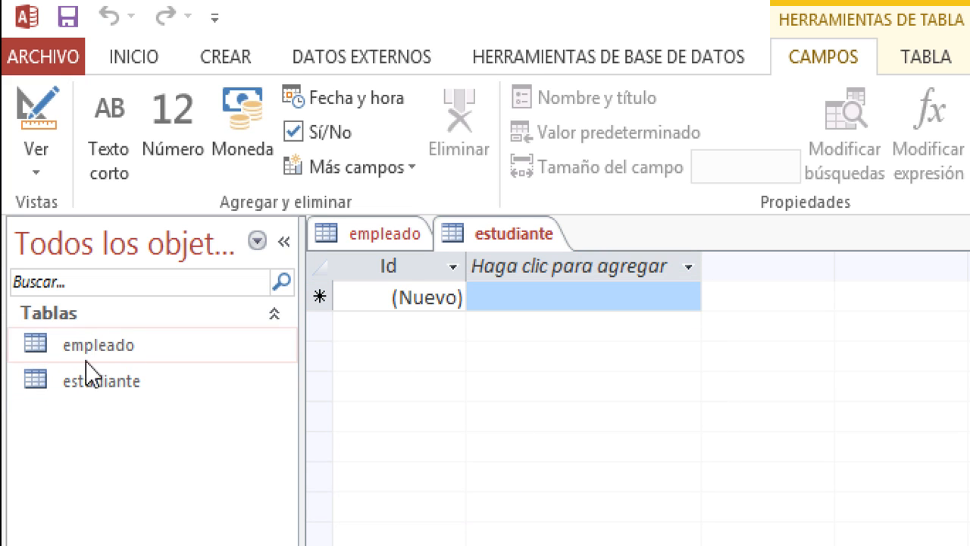
pyautogui.click(372, 235)
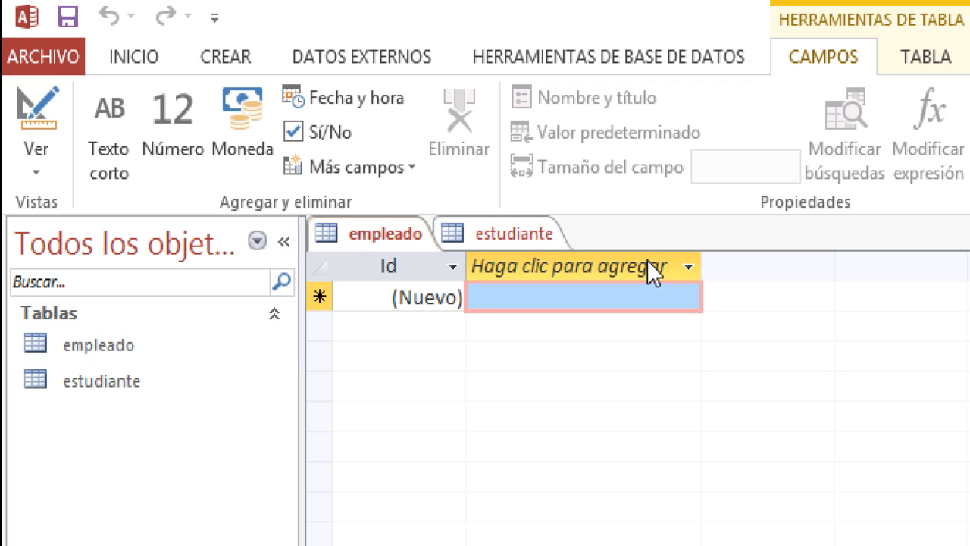
pyautogui.click(514, 240)
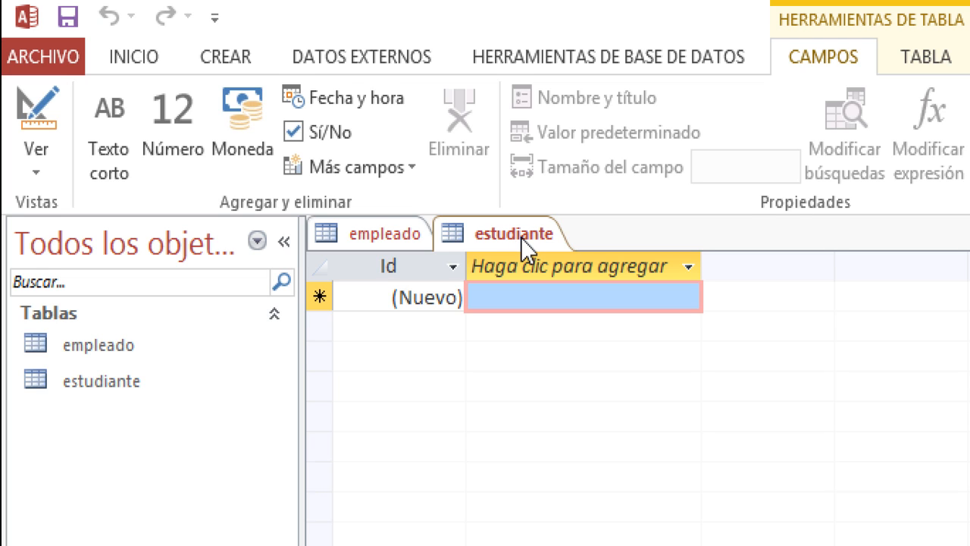
pyautogui.click(358, 232)
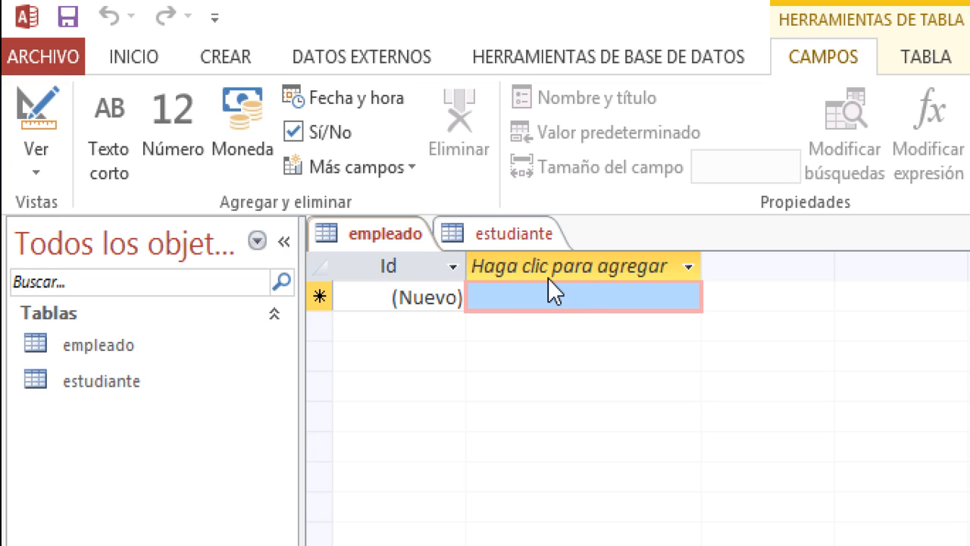
pyautogui.click(517, 239)
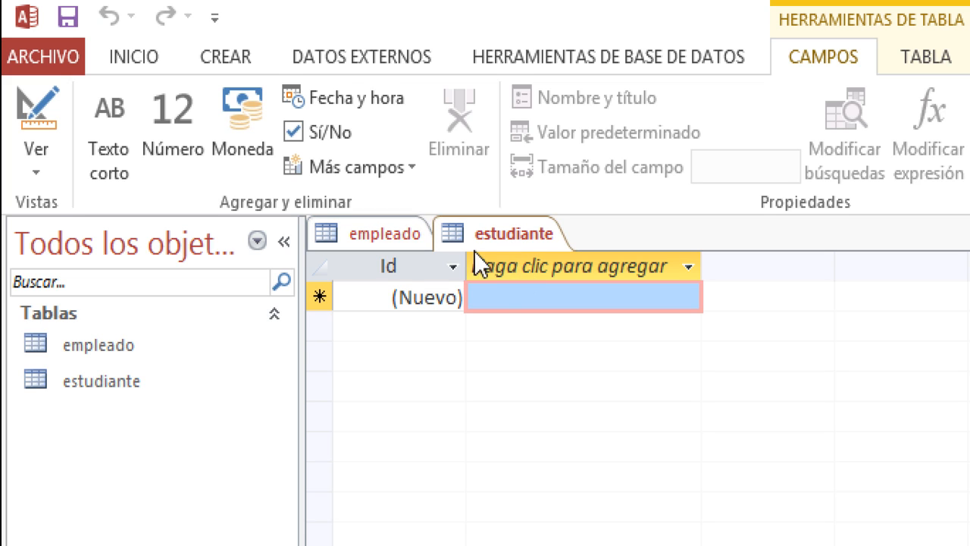
pyautogui.click(391, 243)
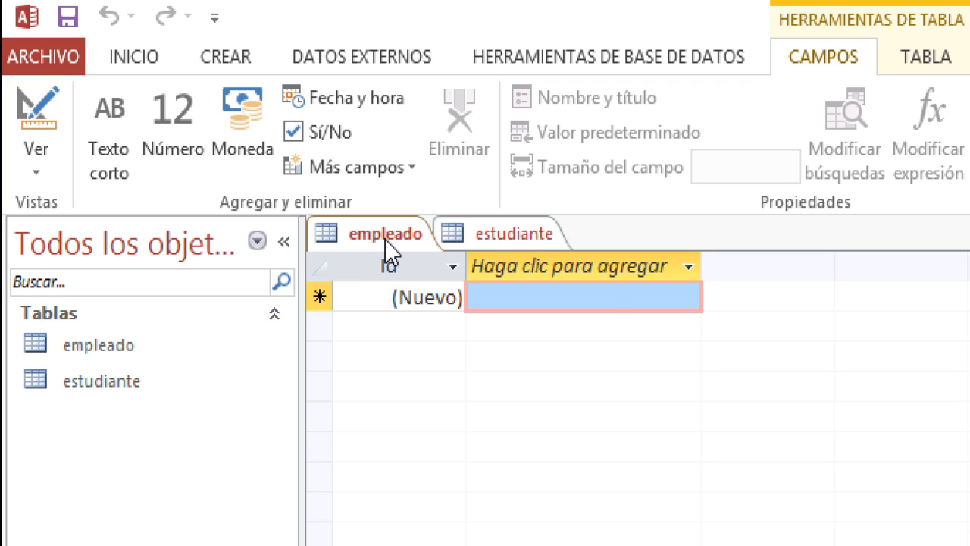
pyautogui.rightClick(385, 238)
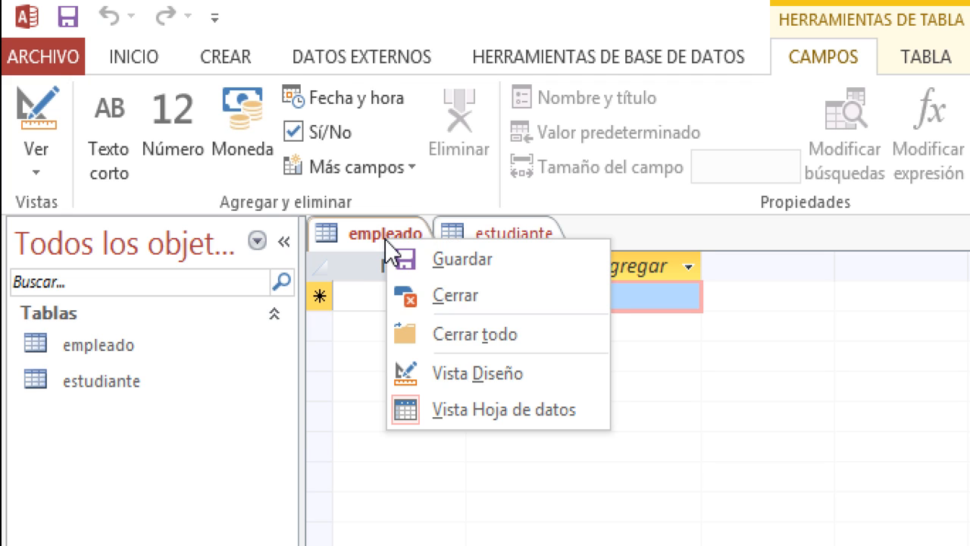
# - Open the empleado table in Design view
pyautogui.click(431, 372)
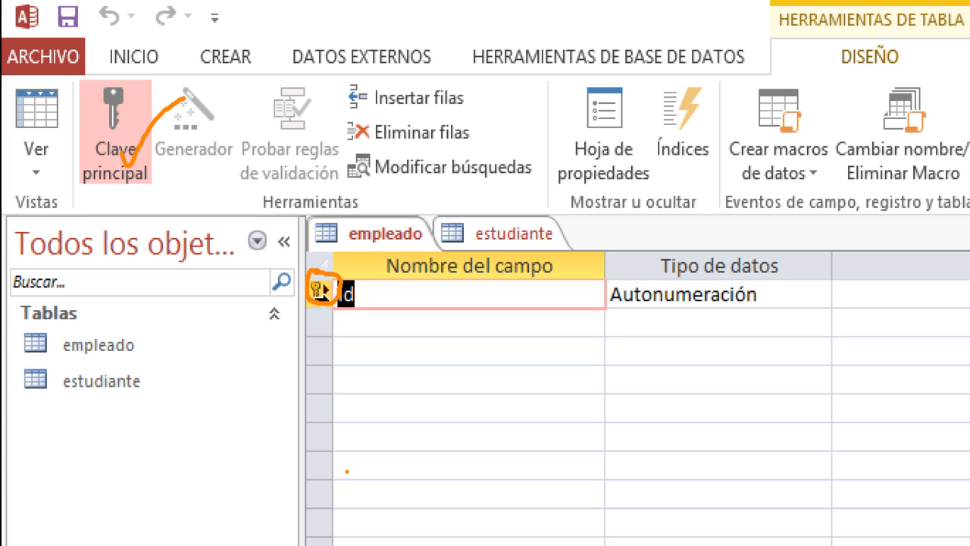
pyautogui.press('Escape')
# - Rename the empleado key field from Id to codigo
pyautogui.click(436, 294)
pyautogui.press('BackSpace')
pyautogui.press('BackSpace')
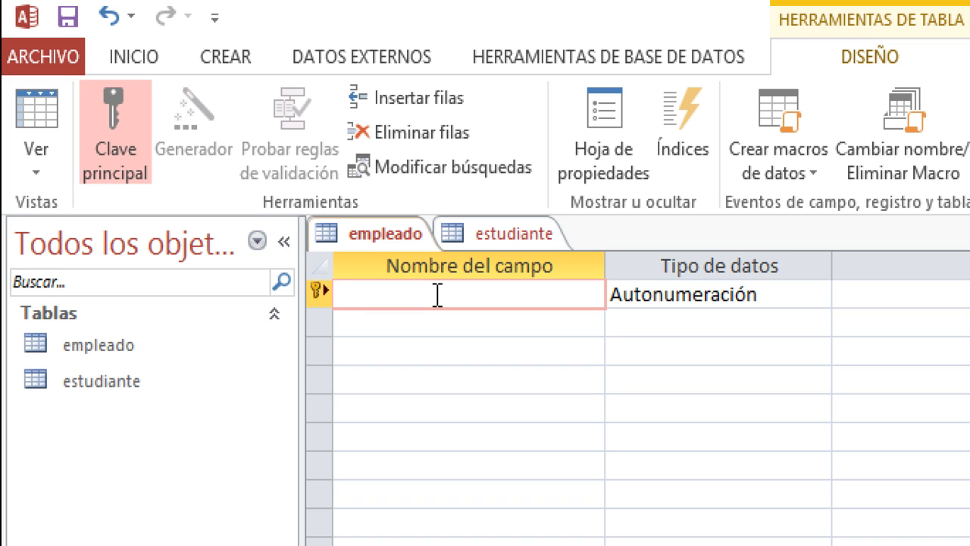
pyautogui.write('codigo')
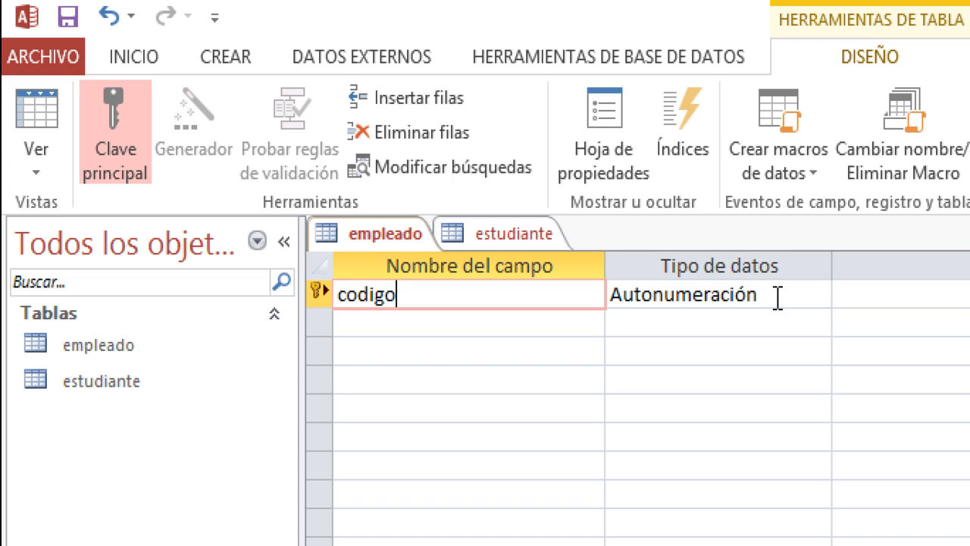
pyautogui.click(406, 326)
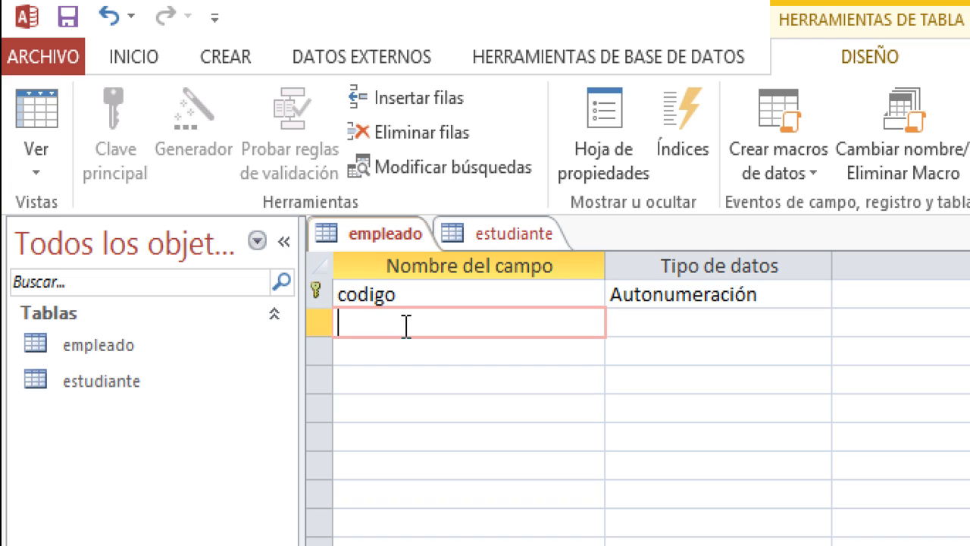
# - Add a nombre field in the second row and show its data type list
pyautogui.write('Nombr')
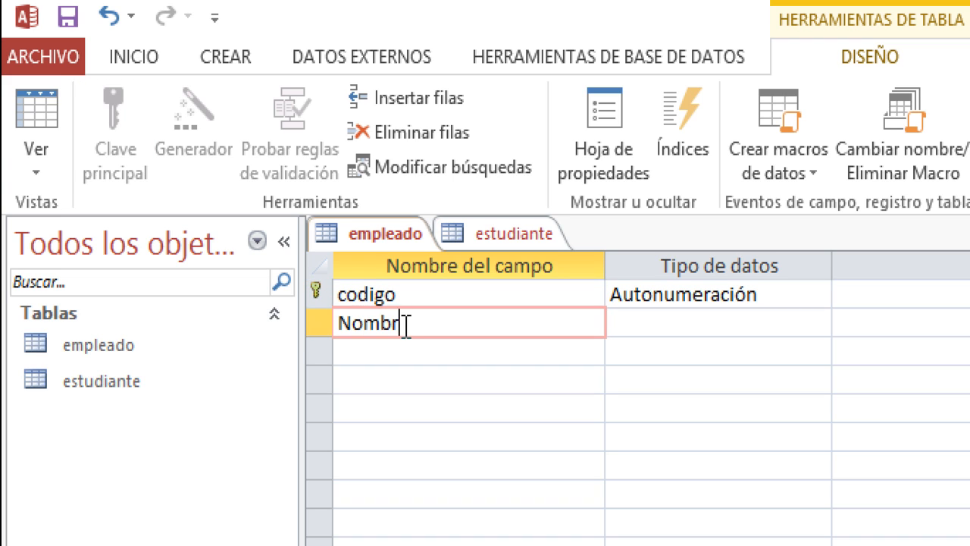
pyautogui.press('BackSpace')
pyautogui.press('BackSpace')
pyautogui.press('BackSpace')
pyautogui.press('BackSpace')
pyautogui.write('nombre')
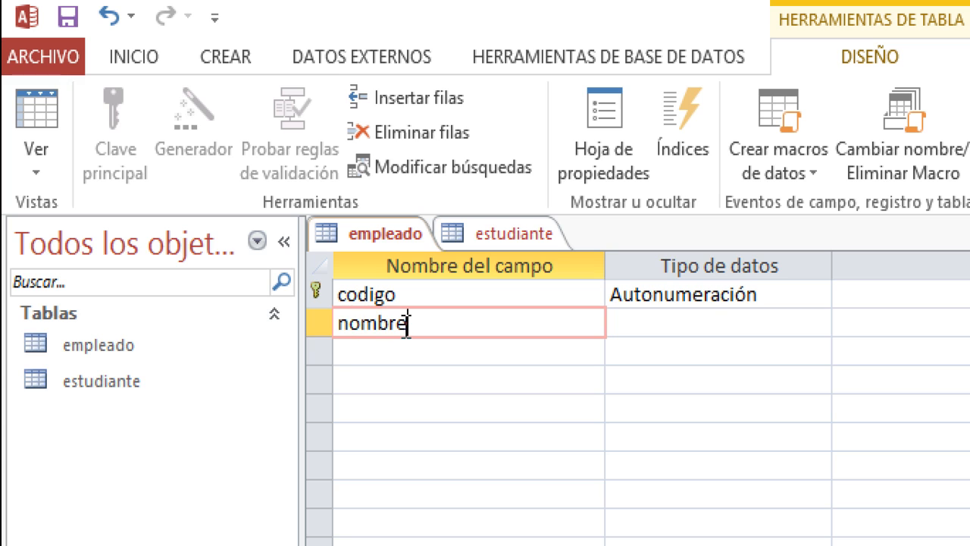
pyautogui.click(715, 324)
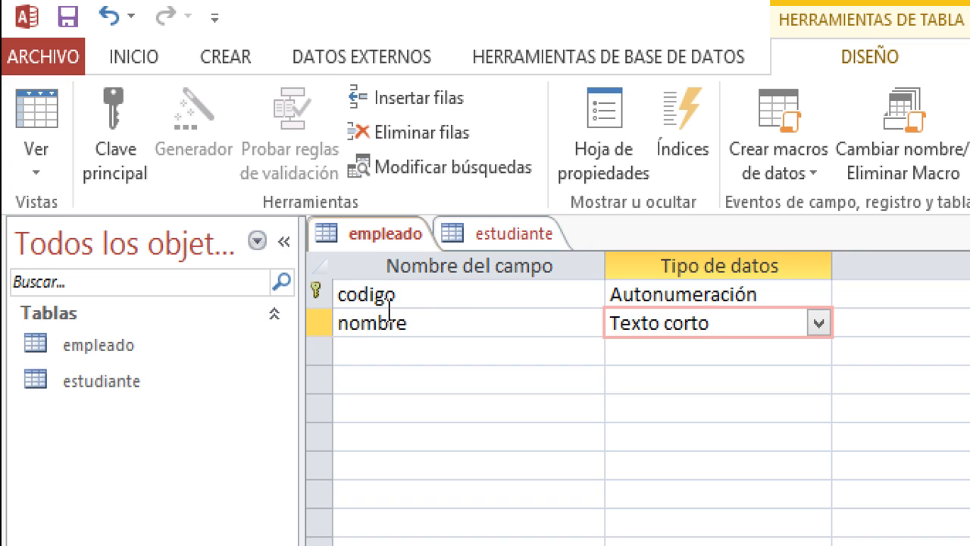
pyautogui.click(820, 330)
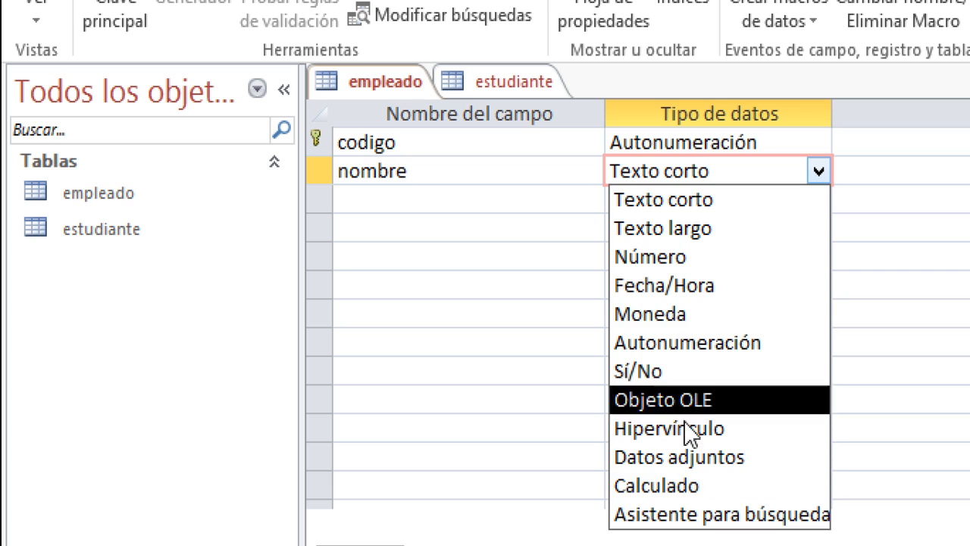
# - Keep nombre as Texto corto and change its field size from 255 to 60
pyautogui.click(693, 207)
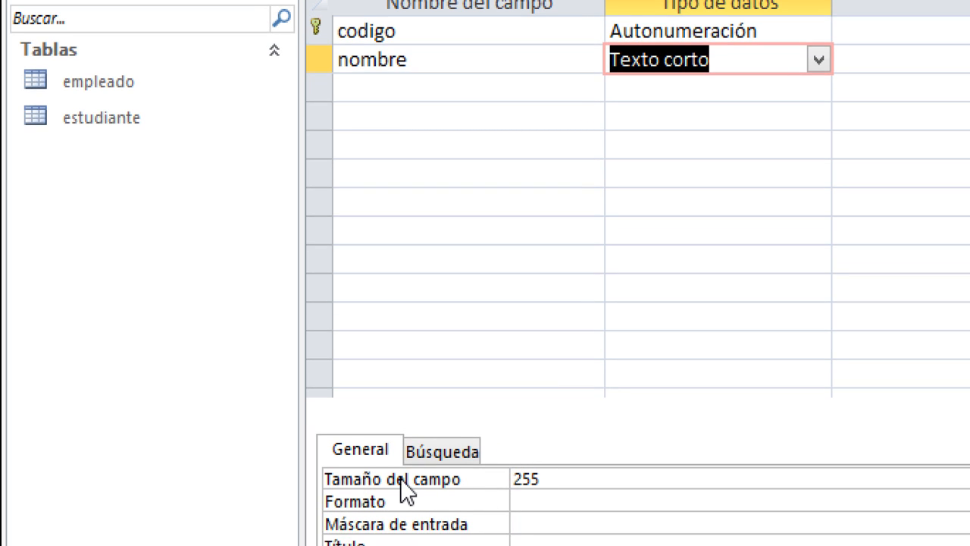
pyautogui.click(549, 482)
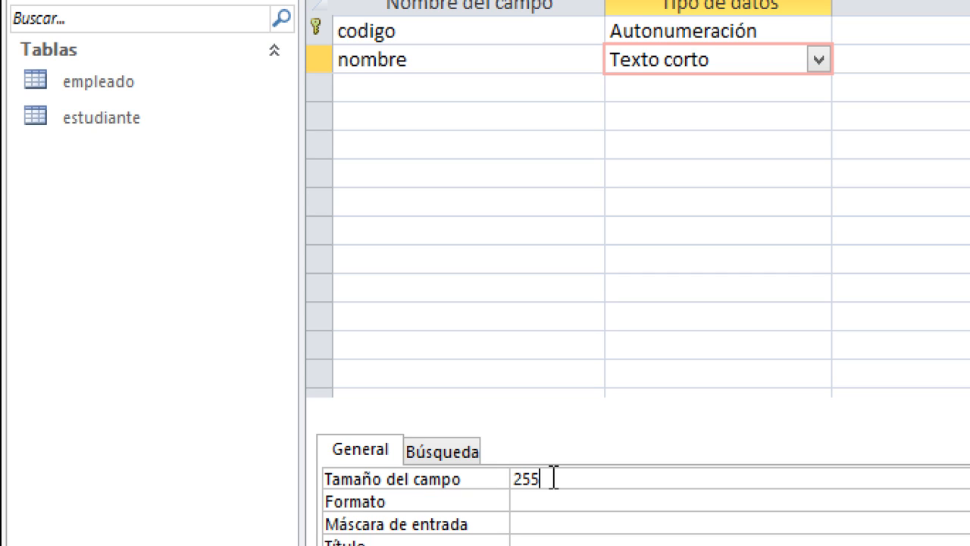
pyautogui.press('BackSpace')
pyautogui.press('BackSpace')
pyautogui.press('BackSpace')
pyautogui.write('60')
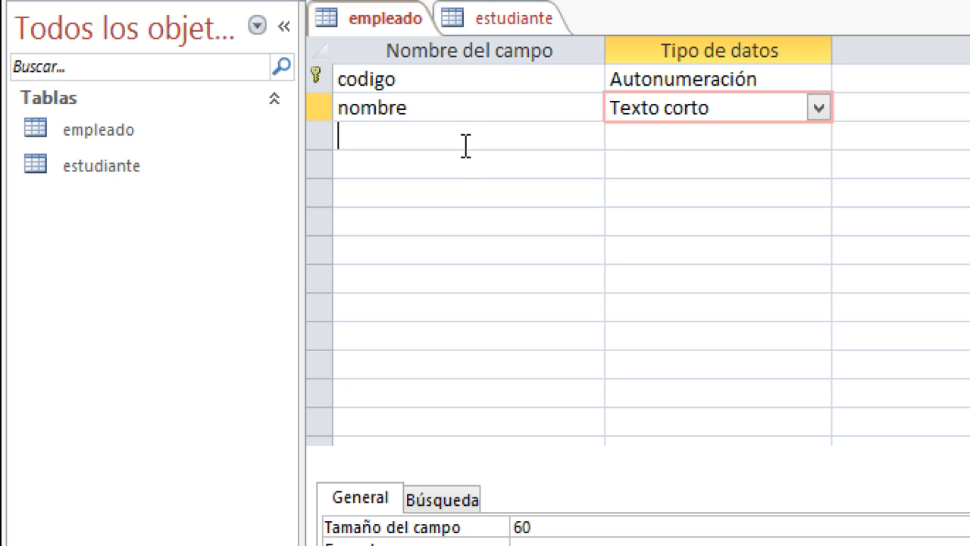
pyautogui.click(465, 147)
# - Add an apellido field with its field size set to 60
pyautogui.write('apellido')
pyautogui.click(755, 133)
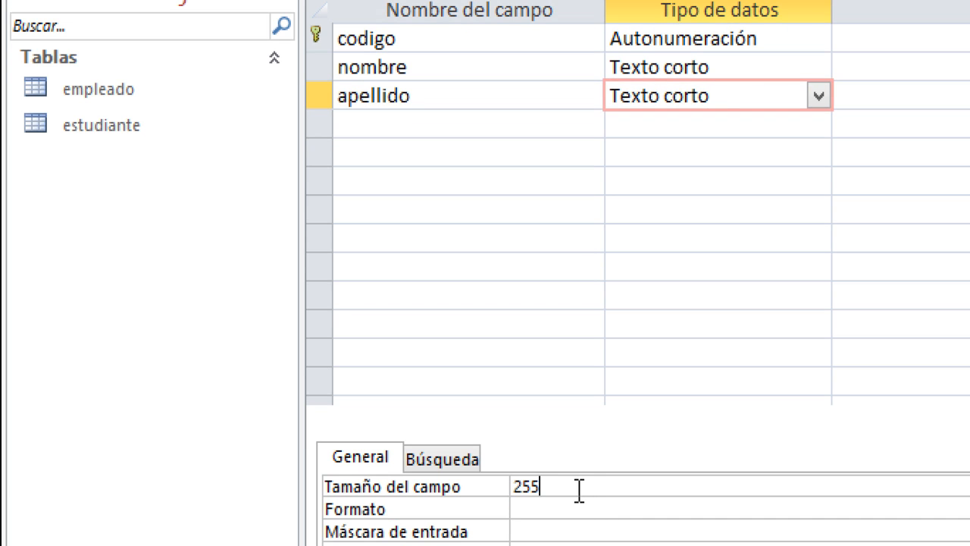
pyautogui.doubleClick(579, 490)
pyautogui.press('BackSpace')
pyautogui.write('60')
# - Add a direccion field with the Texto largo data type
pyautogui.click(451, 111)
pyautogui.write('Direccion')
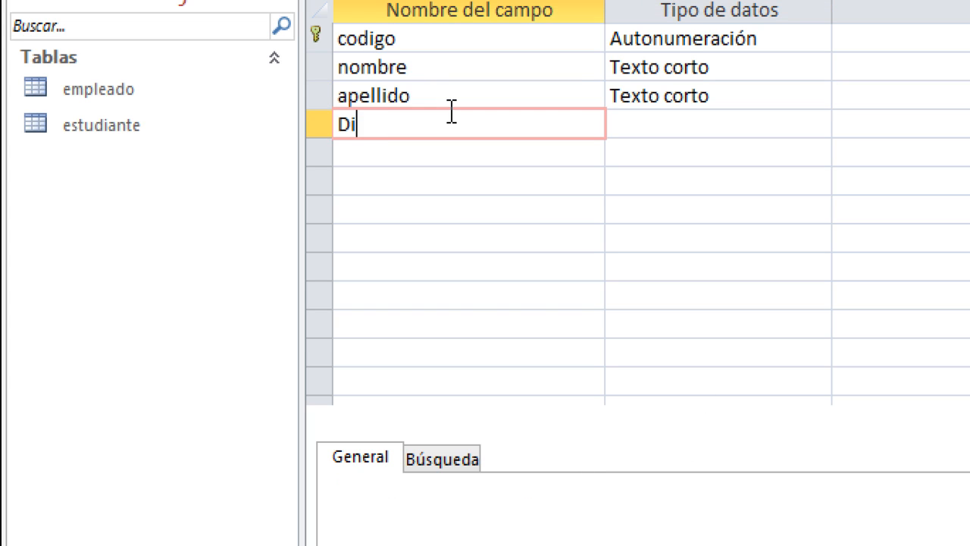
pyautogui.press('BackSpace')
pyautogui.press('BackSpace')
pyautogui.press('BackSpace')
pyautogui.press('BackSpace')
pyautogui.press('BackSpace')
pyautogui.press('BackSpace')
pyautogui.press('BackSpace')
pyautogui.press('BackSpace')
pyautogui.press('BackSpace')
pyautogui.write('direccion')
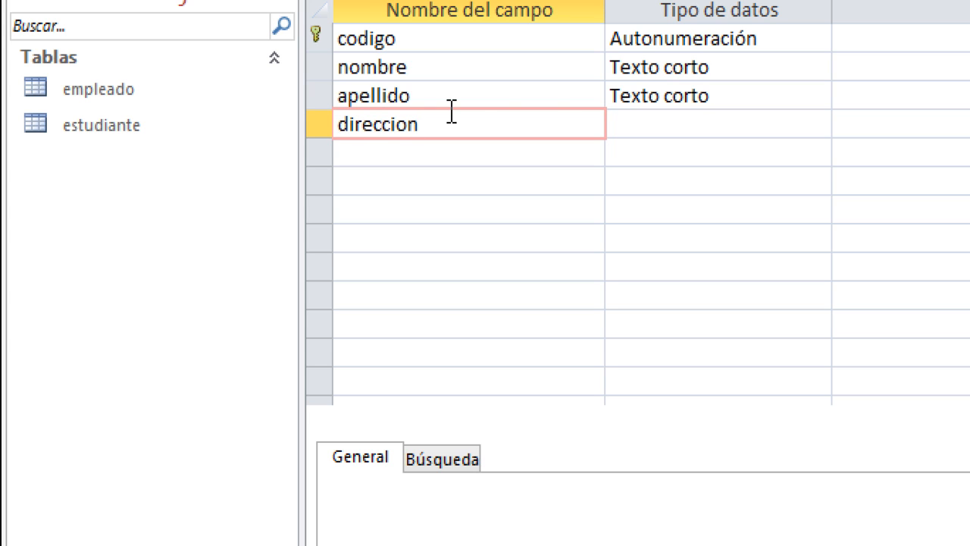
pyautogui.click(624, 117)
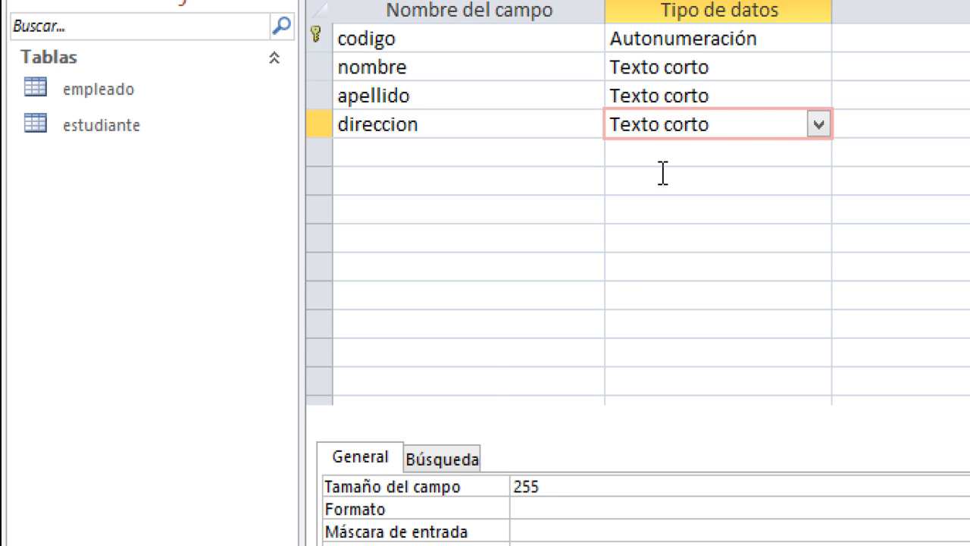
pyautogui.click(817, 124)
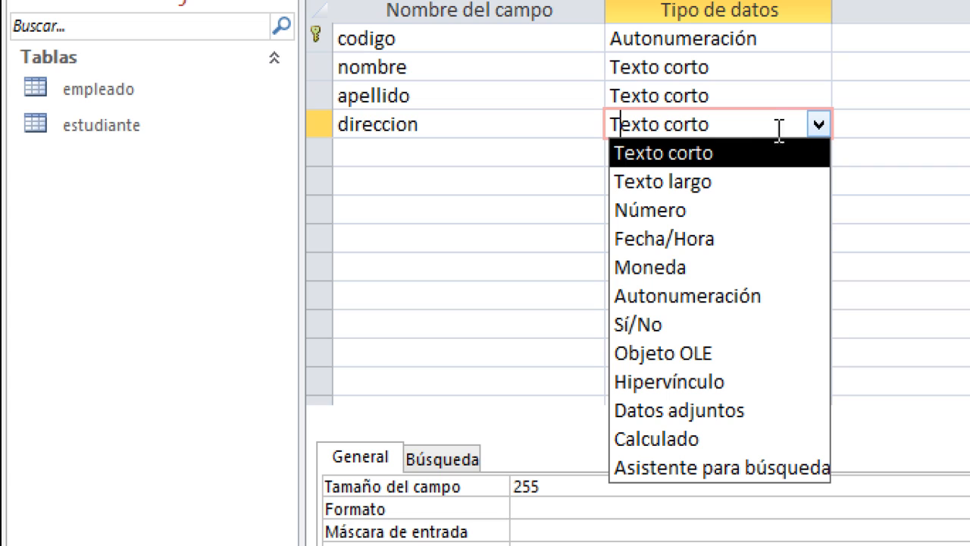
pyautogui.click(682, 182)
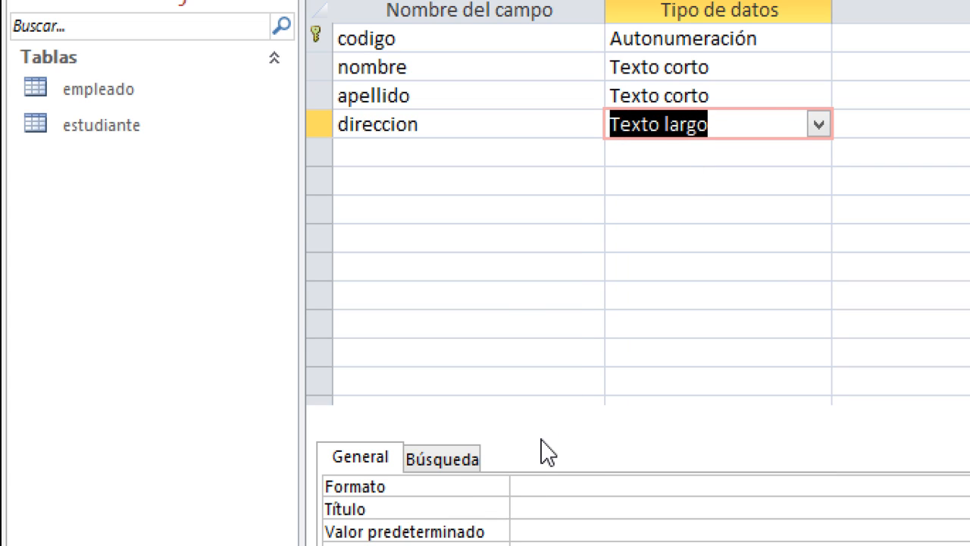
pyautogui.click(420, 163)
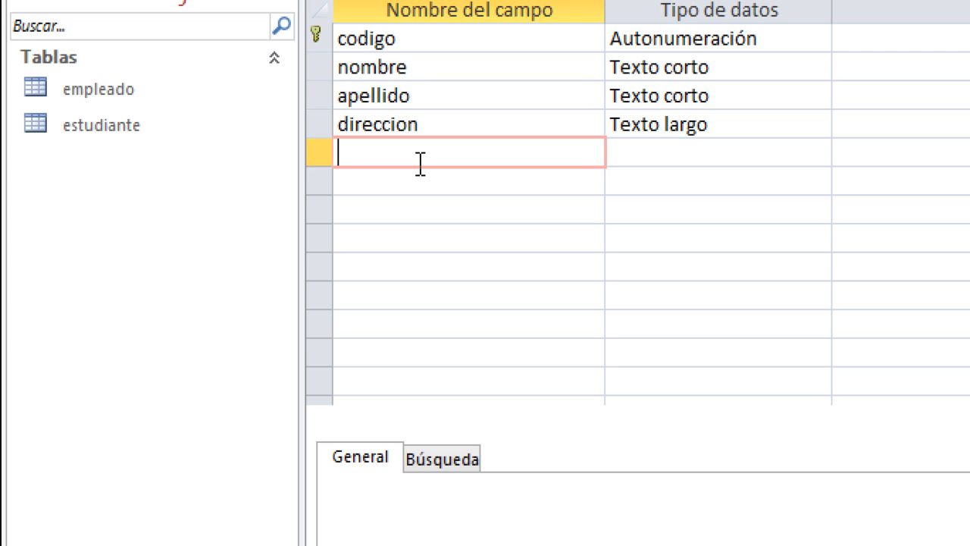
# - Add the fields correo_electronico and sueldo, leaving them as Texto corto
pyautogui.write('correo ele')
pyautogui.write('c')
pyautogui.press('BackSpace')
pyautogui.press('BackSpace')
pyautogui.press('BackSpace')
pyautogui.press('BackSpace')
pyautogui.press('BackSpace')
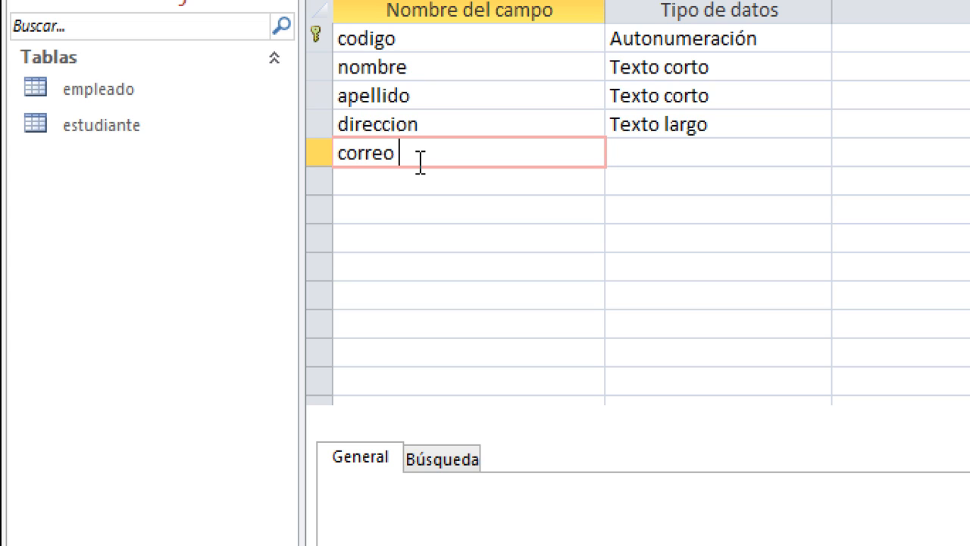
pyautogui.press('BackSpace')
pyautogui.write('electronico')
pyautogui.press('Left')
pyautogui.press('Left')
pyautogui.press('Left')
pyautogui.press('Left')
pyautogui.press('Left')
pyautogui.press('Left')
pyautogui.press('Left')
pyautogui.press('Left')
pyautogui.press('Left')
pyautogui.press('Left')
pyautogui.press('Left')
pyautogui.write('_')
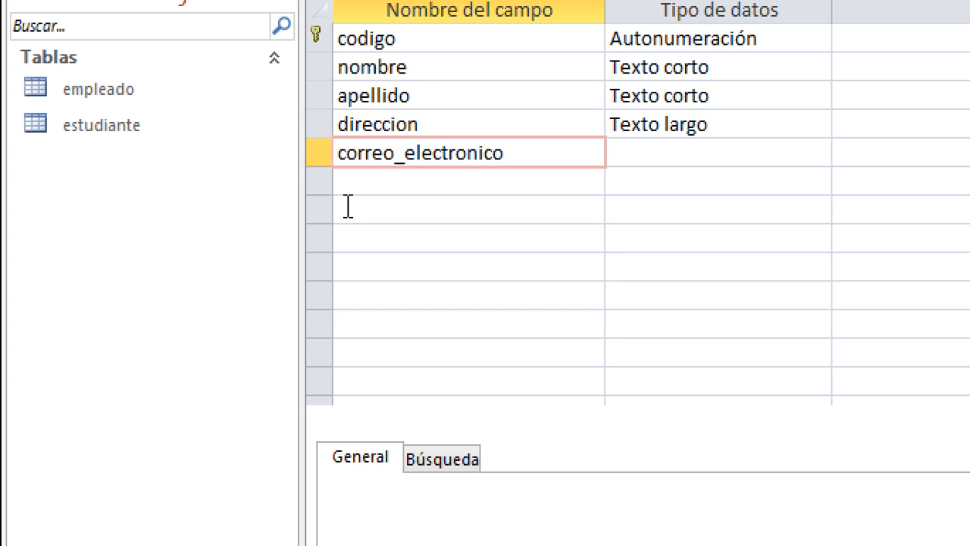
pyautogui.click(362, 178)
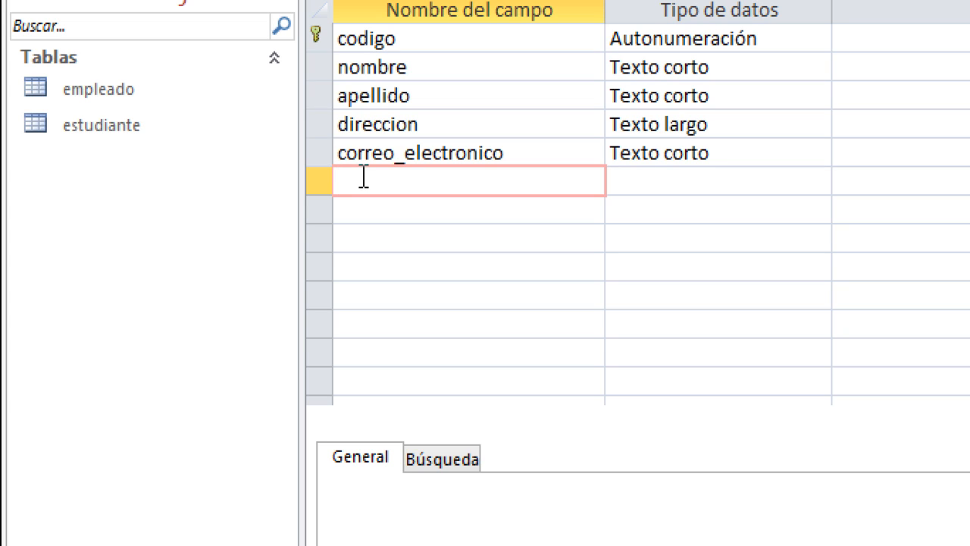
pyautogui.write('sueldo')
# - Set sueldo's data type to Moneda and review its format and input mask
pyautogui.click(664, 184)
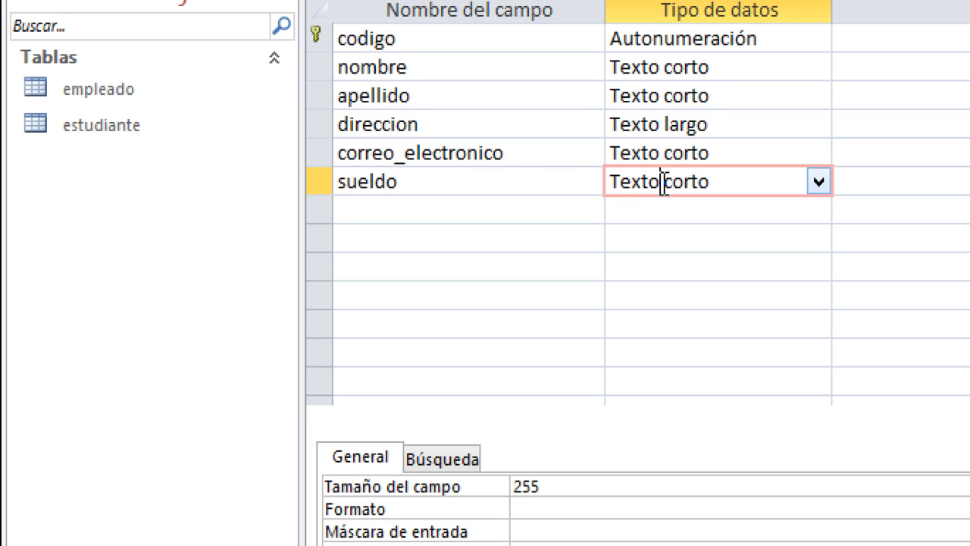
pyautogui.click(805, 182)
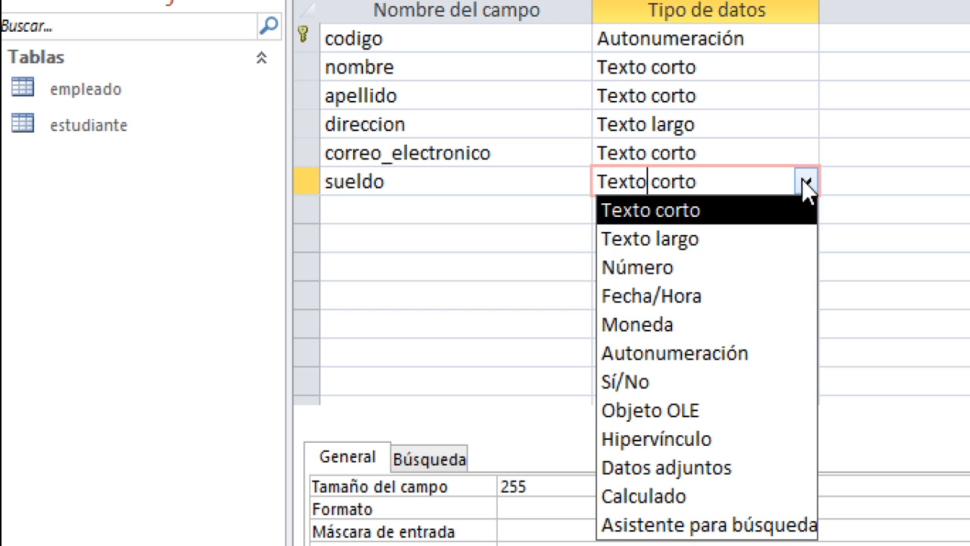
pyautogui.click(684, 326)
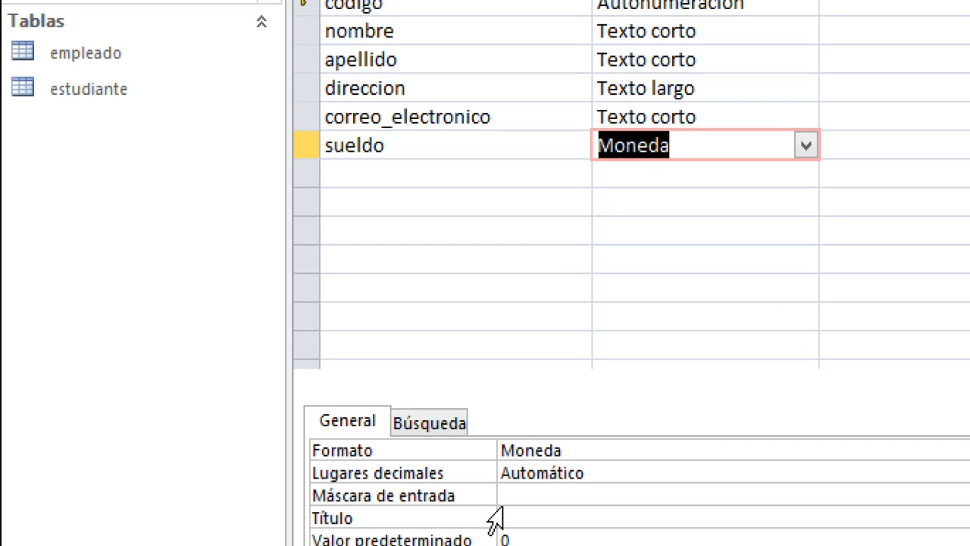
pyautogui.click(544, 451)
pyautogui.click(528, 494)
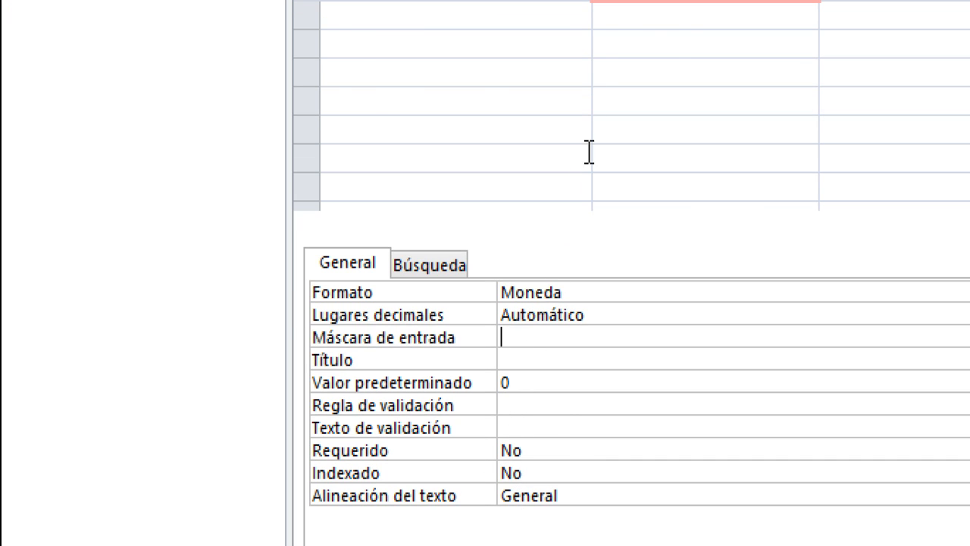
# - Add a fecha_ingreso field of type Fecha/Hora, formatted as Fecha corta
pyautogui.click(483, 261)
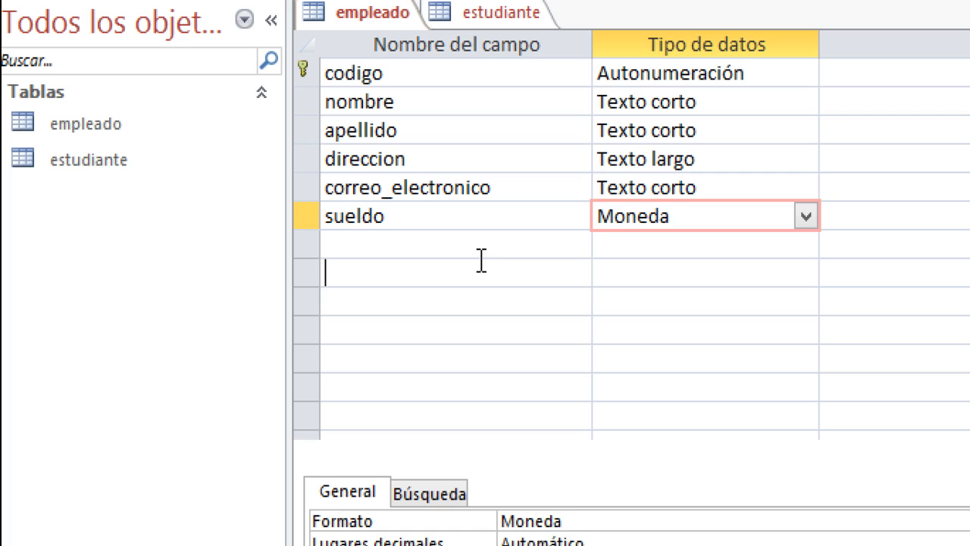
pyautogui.click(473, 249)
pyautogui.write('fecha_')
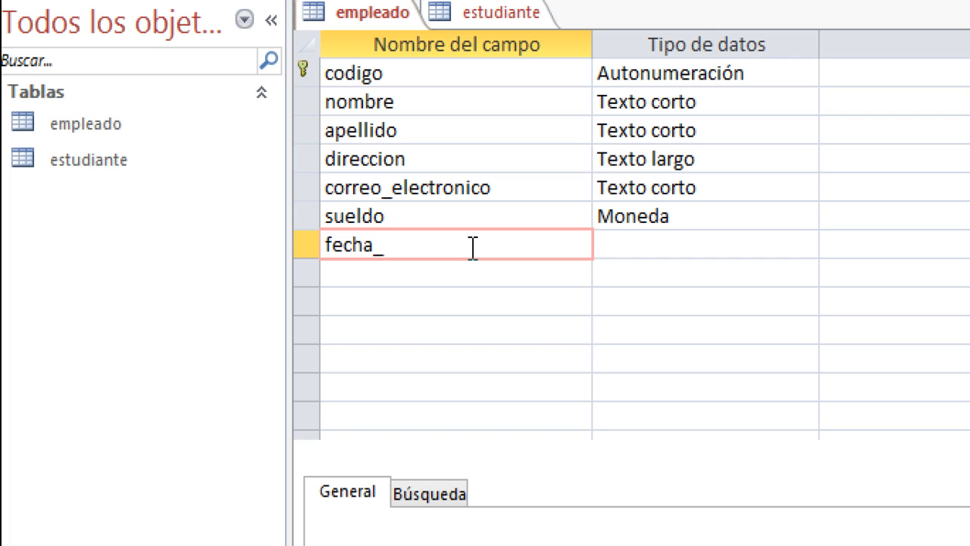
pyautogui.write('ingreso')
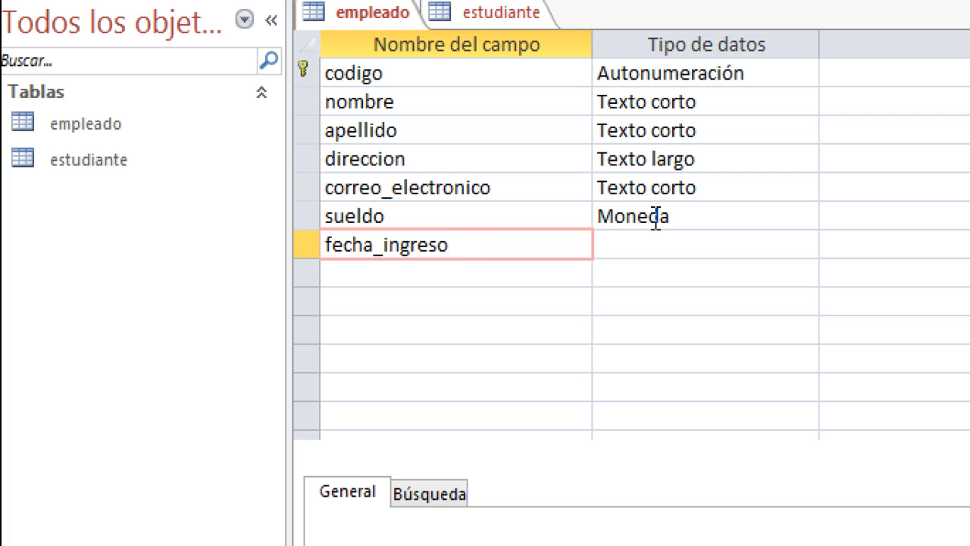
pyautogui.click(647, 245)
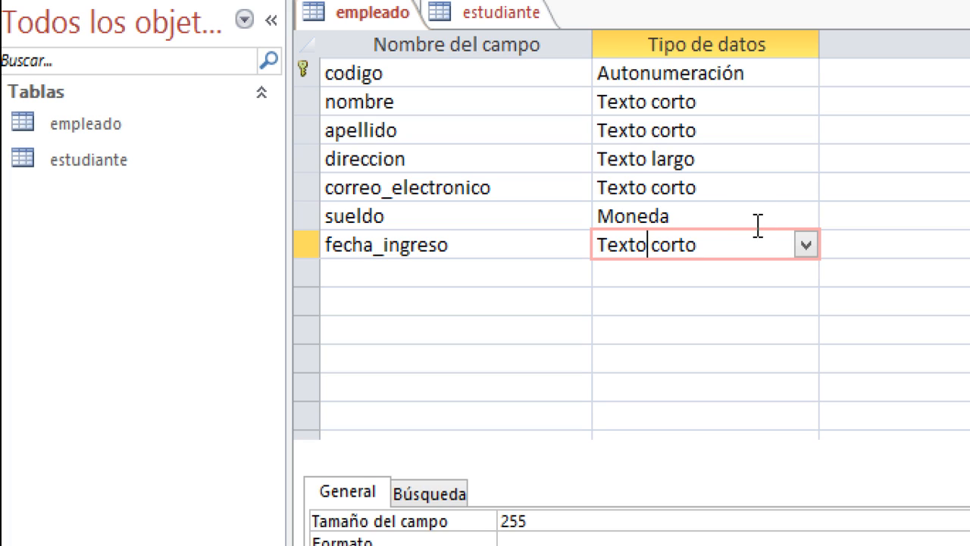
pyautogui.click(805, 245)
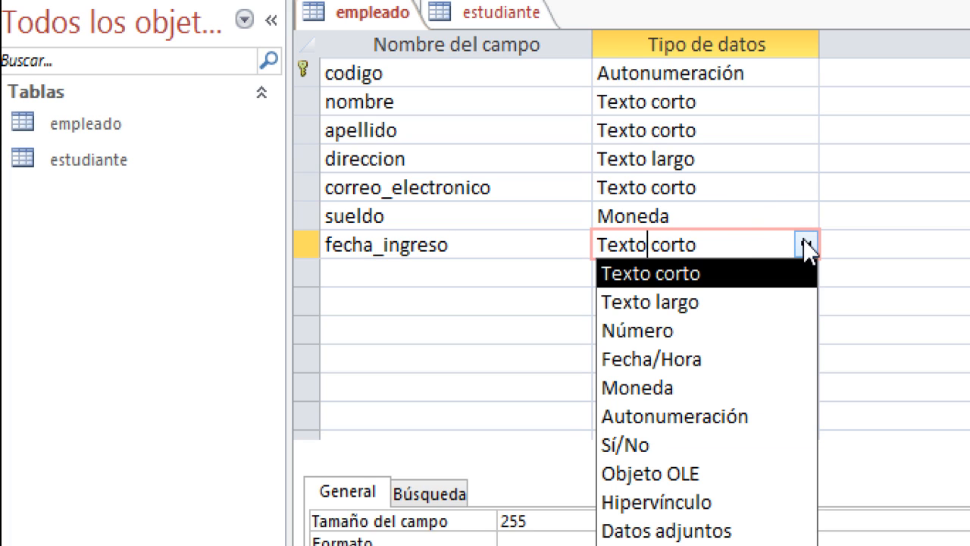
pyautogui.click(704, 362)
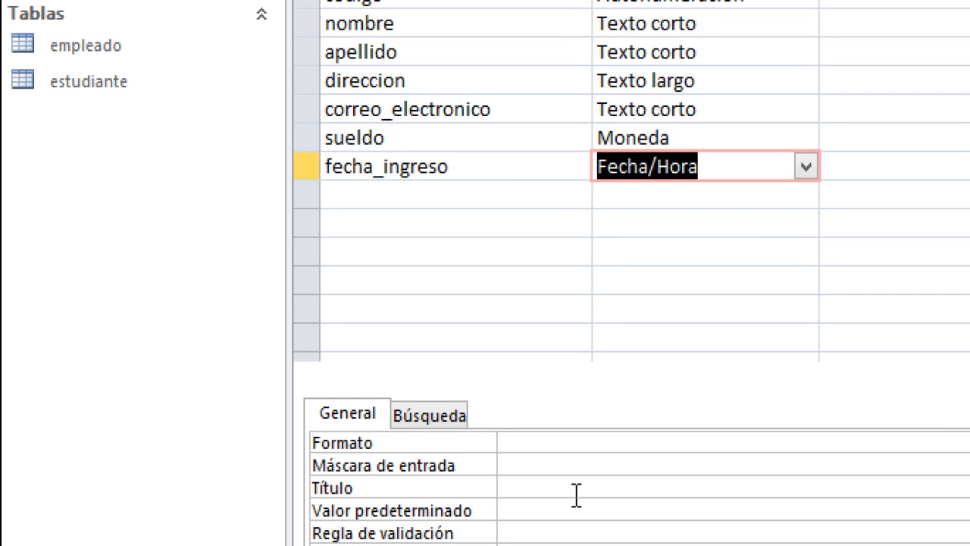
pyautogui.click(584, 444)
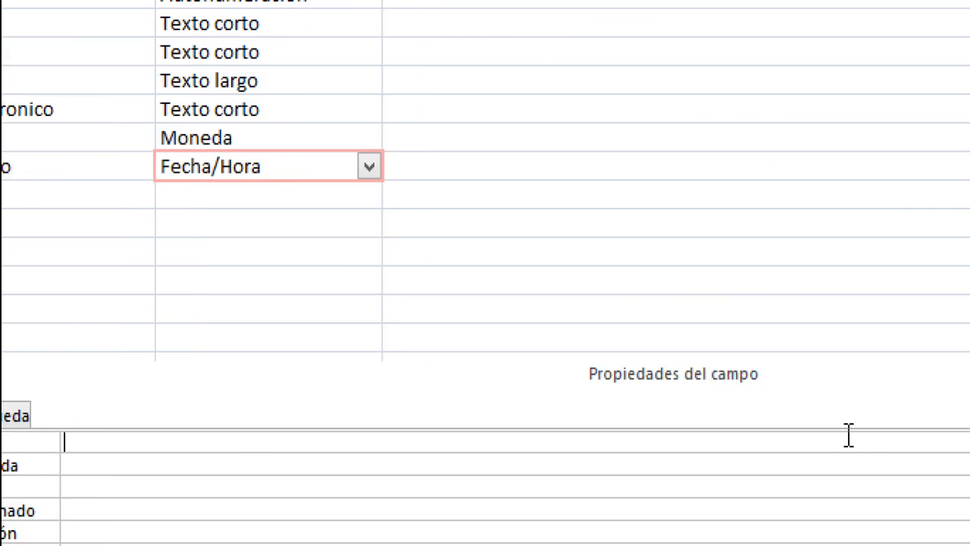
pyautogui.click(969, 443)
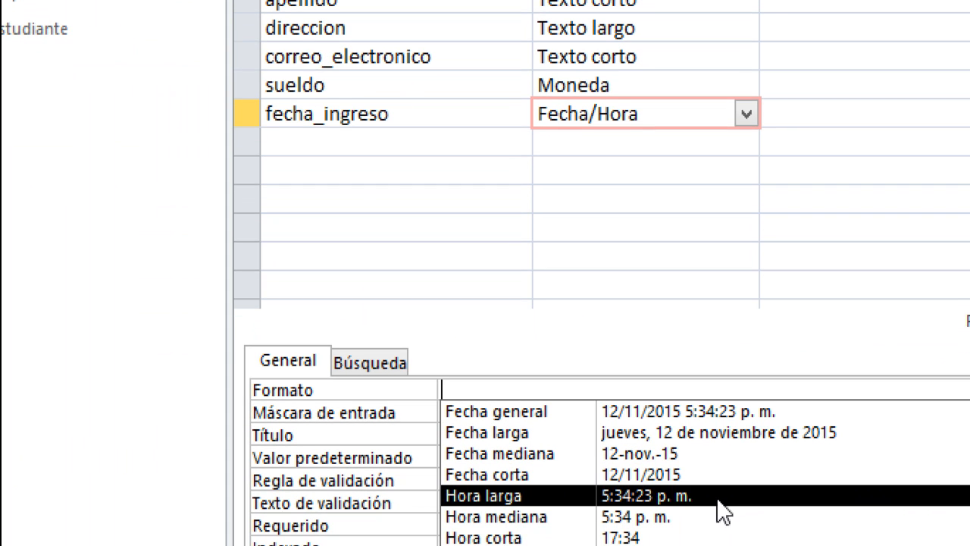
pyautogui.click(651, 476)
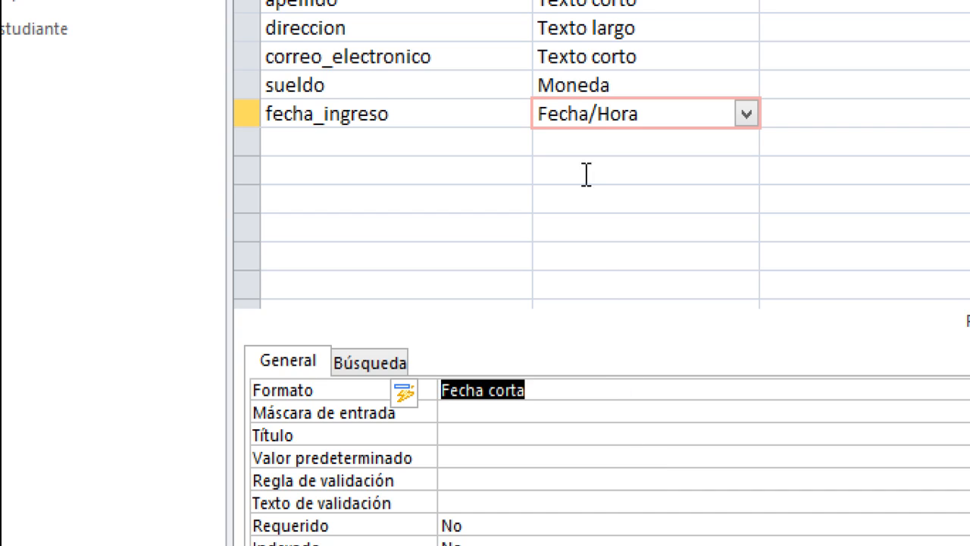
pyautogui.click(473, 101)
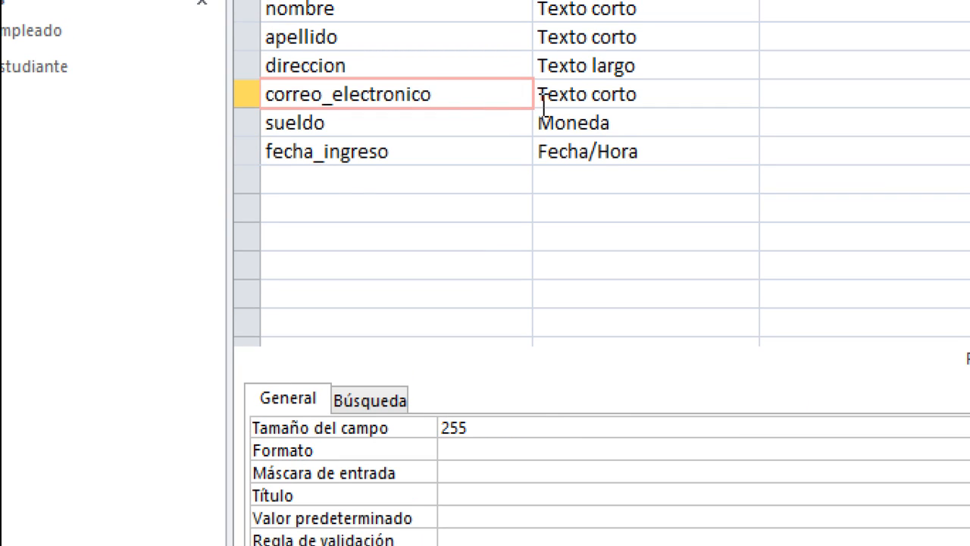
# - Limit correo_electronico's field size to 60
pyautogui.click(497, 362)
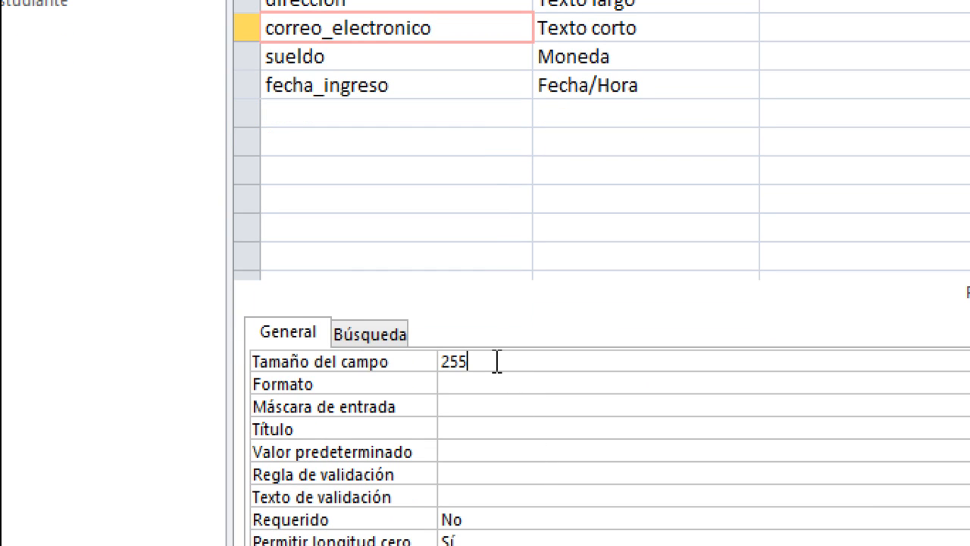
pyautogui.doubleClick(497, 362)
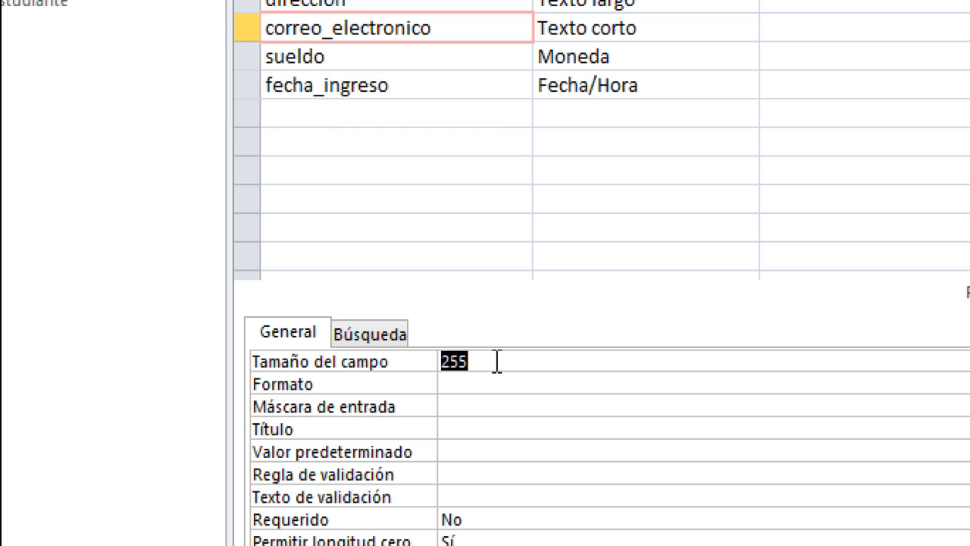
pyautogui.write('60')
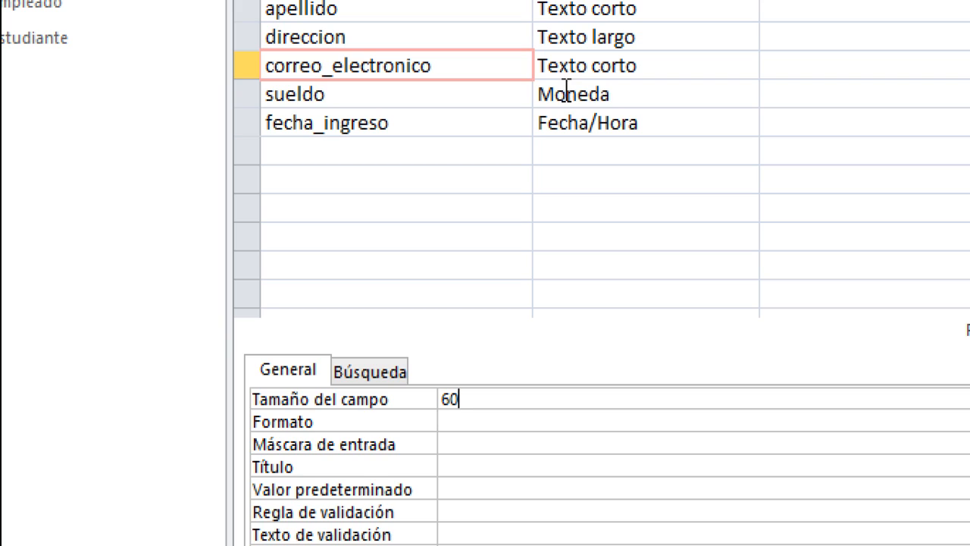
# - Review the sueldo, fecha_ingreso and correo_electronico field properties
pyautogui.click(567, 93)
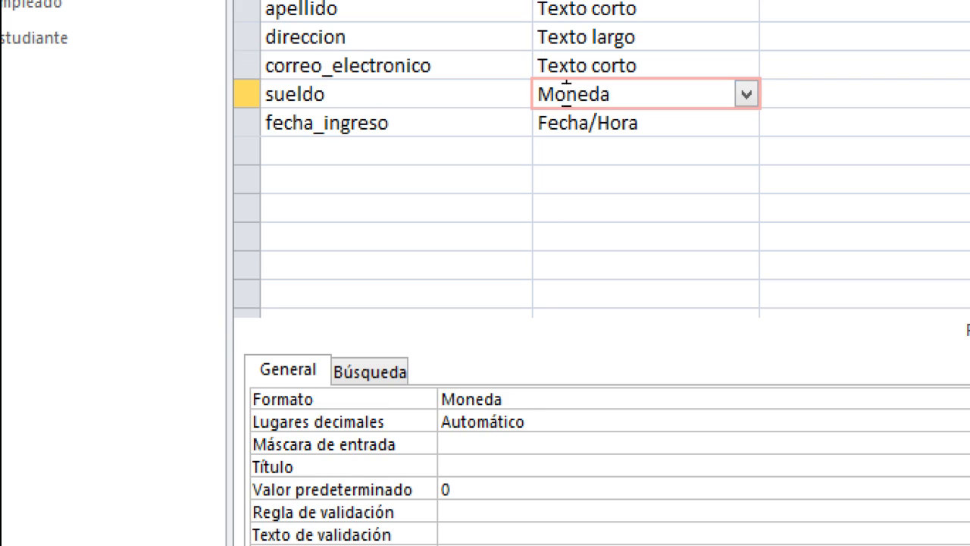
pyautogui.click(516, 398)
pyautogui.click(561, 121)
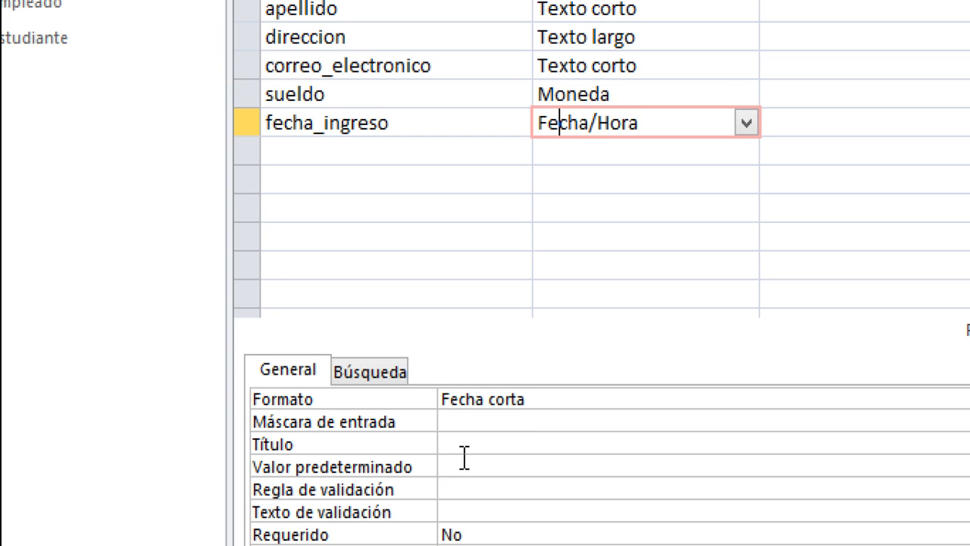
pyautogui.click(588, 65)
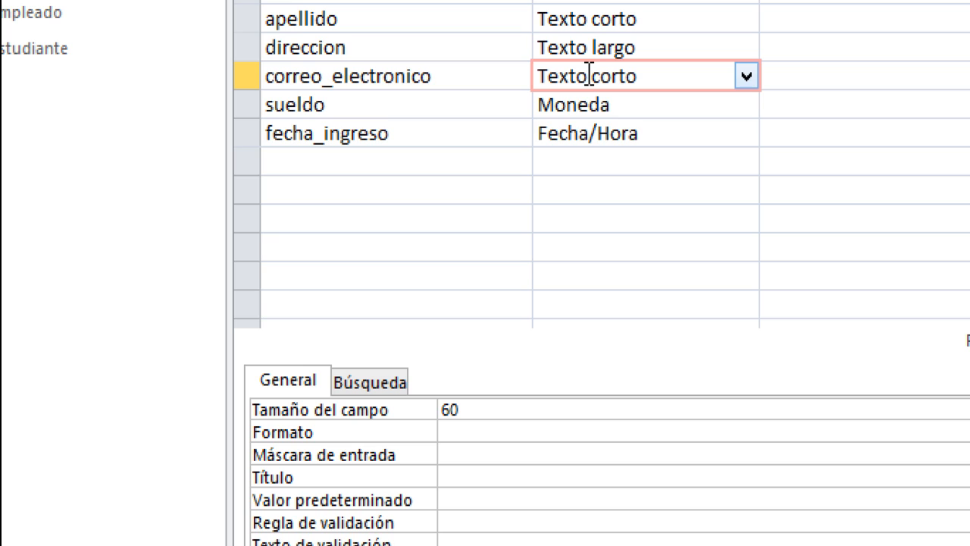
pyautogui.click(445, 79)
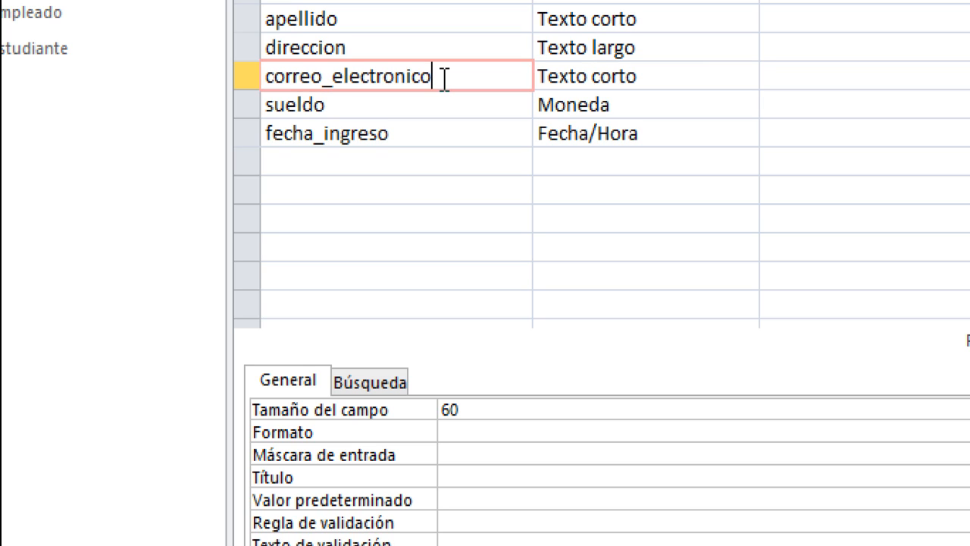
pyautogui.click(592, 79)
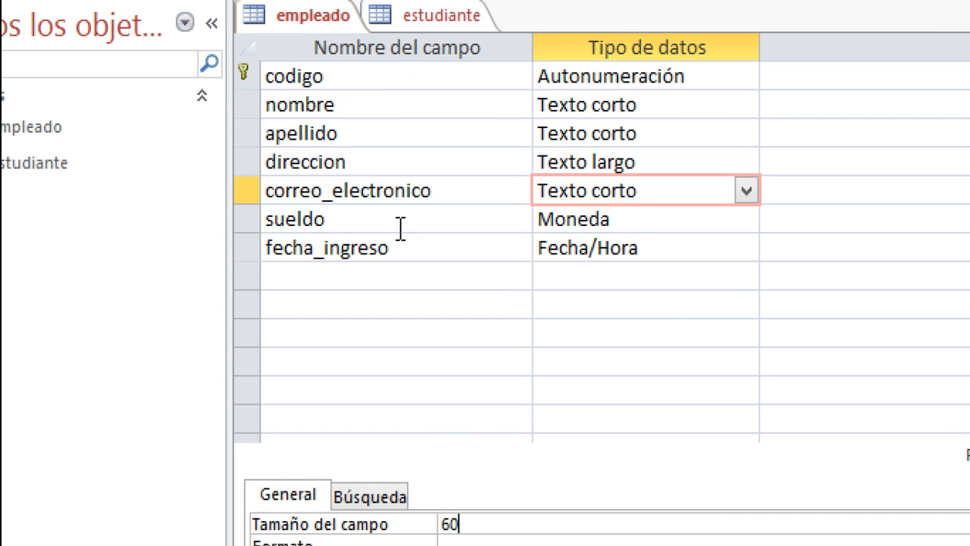
pyautogui.click(400, 225)
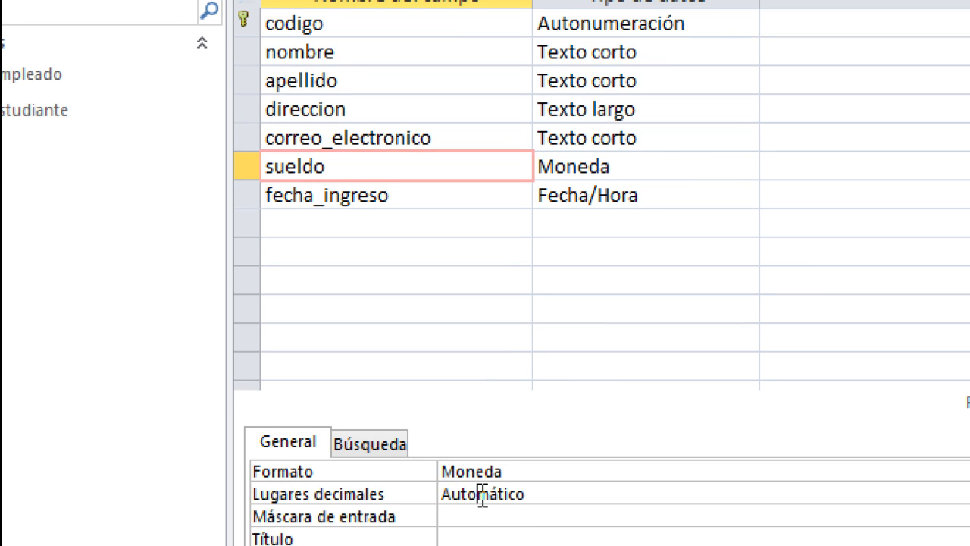
pyautogui.click(430, 192)
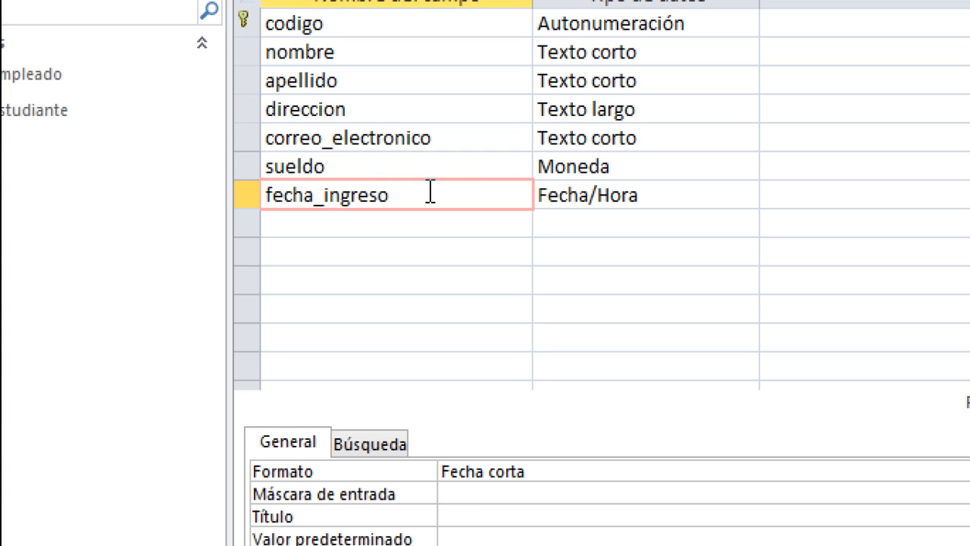
pyautogui.click(390, 222)
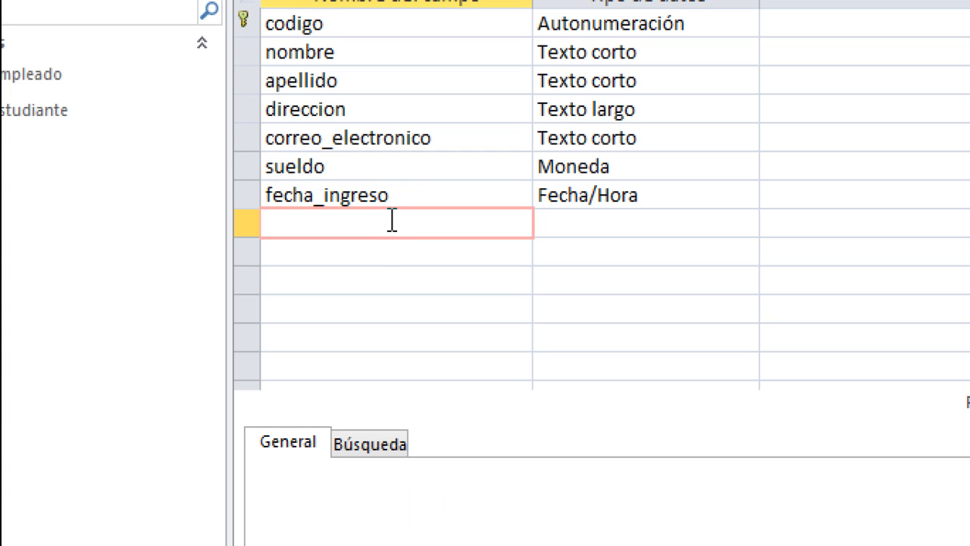
# - Add telefono as Texto corto with field size 8 and mask 00000000, then save empleado
pyautogui.write('telefno')
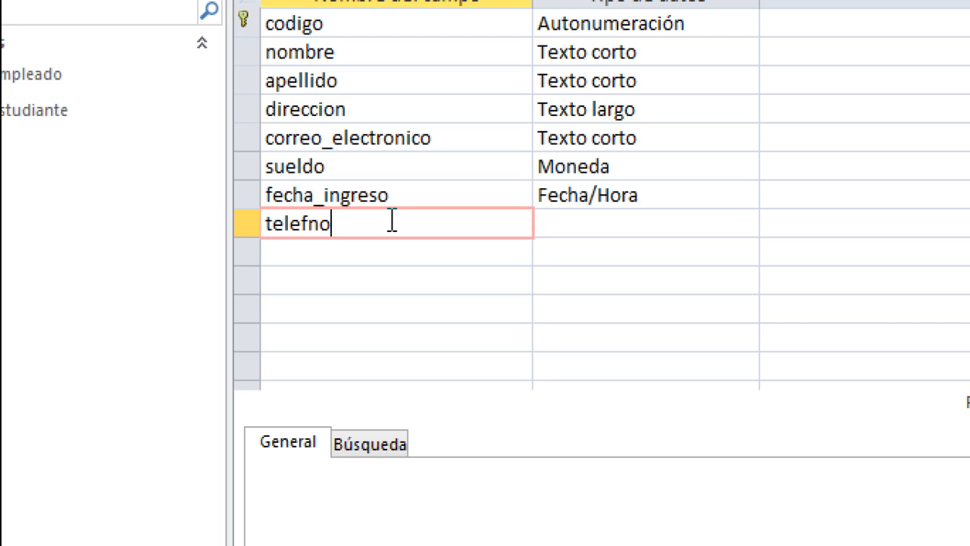
pyautogui.press('BackSpace')
pyautogui.press('BackSpace')
pyautogui.write('ono')
pyautogui.click(626, 233)
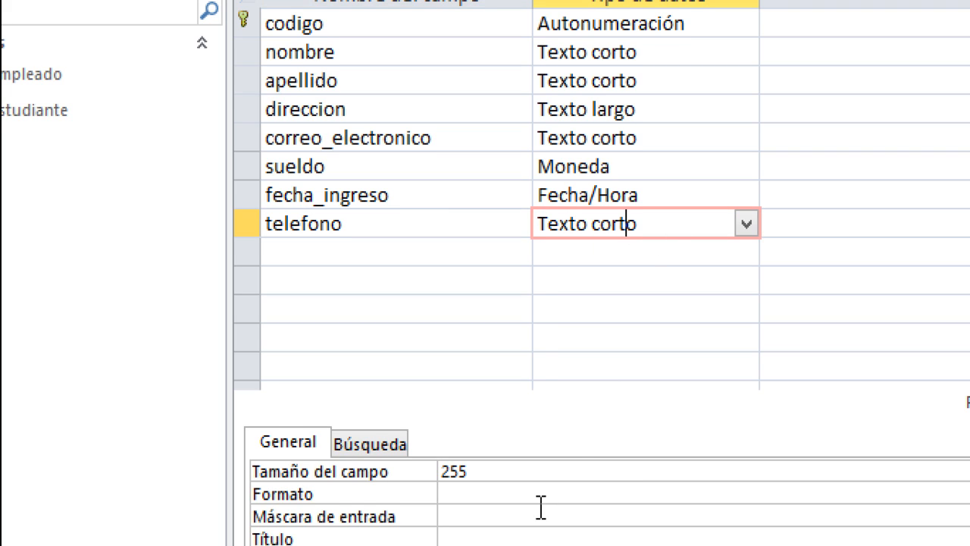
pyautogui.click(514, 470)
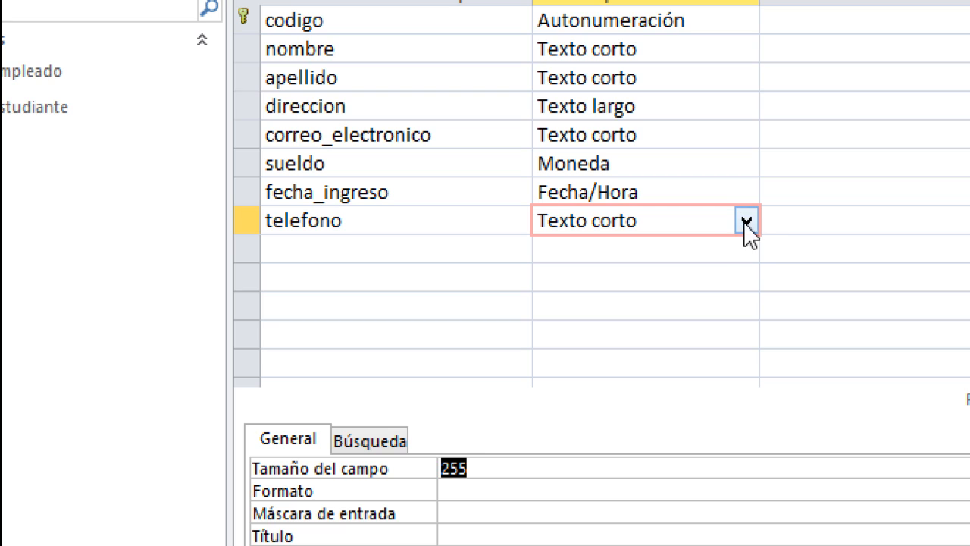
pyautogui.press('BackSpace')
pyautogui.write('8')
pyautogui.write('0')
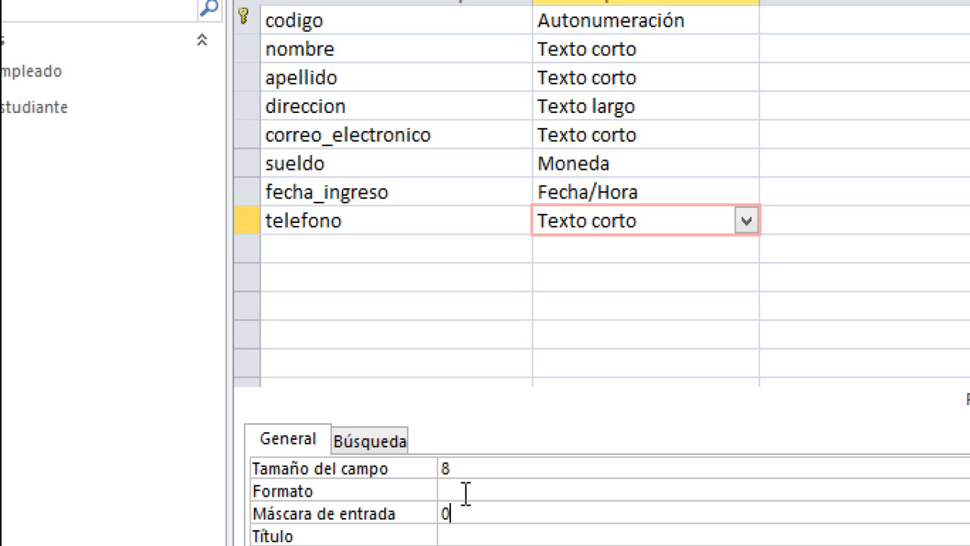
pyautogui.write('0000000')
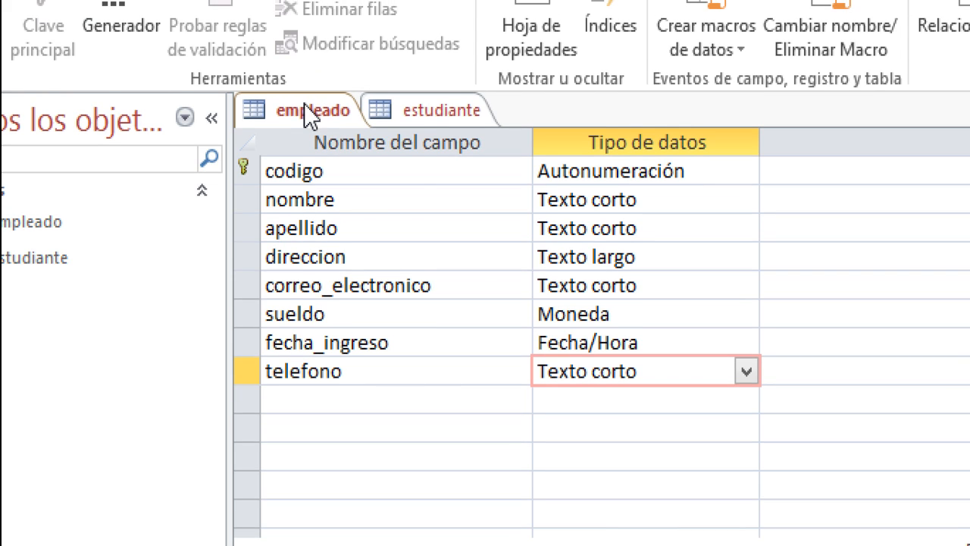
pyautogui.rightClick(303, 92)
pyautogui.click(347, 114)
pyautogui.click(409, 110)
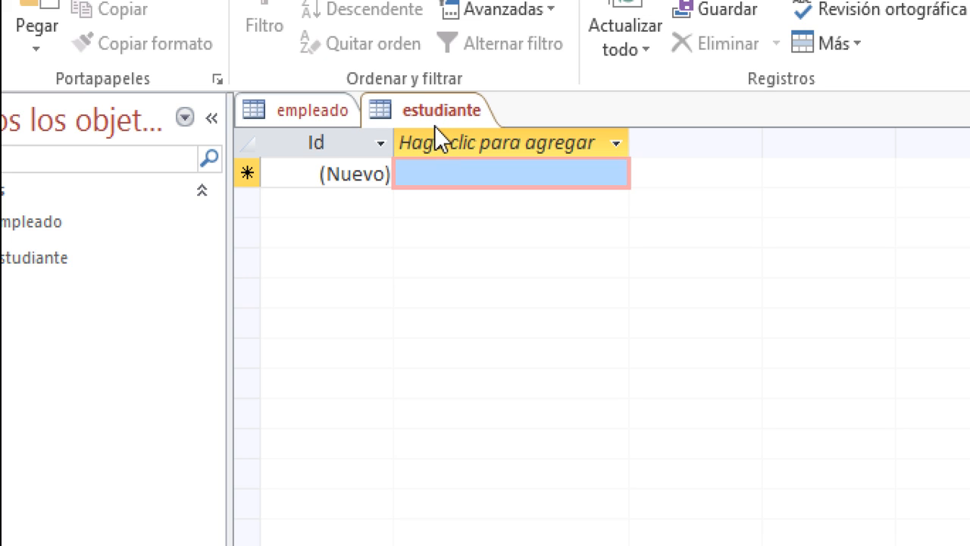
pyautogui.rightClick(433, 109)
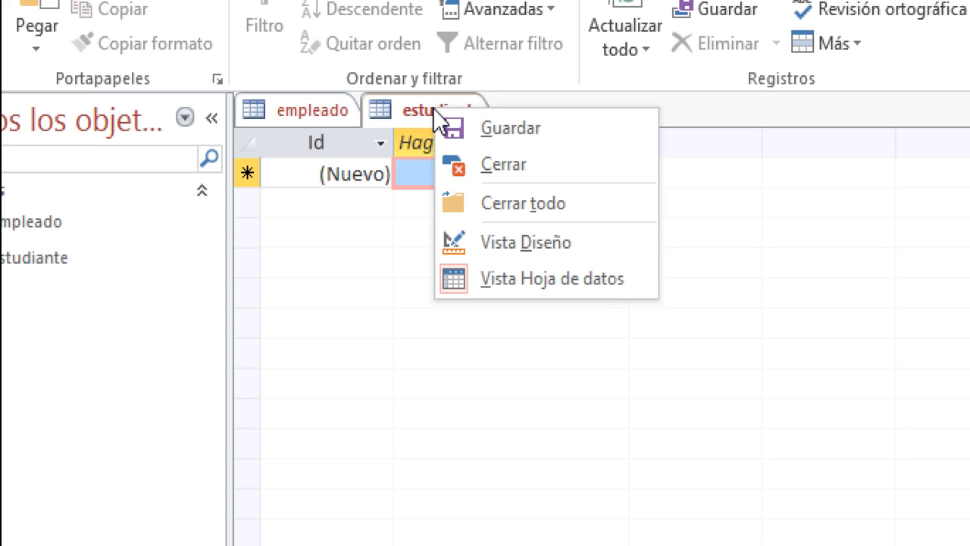
pyautogui.click(475, 244)
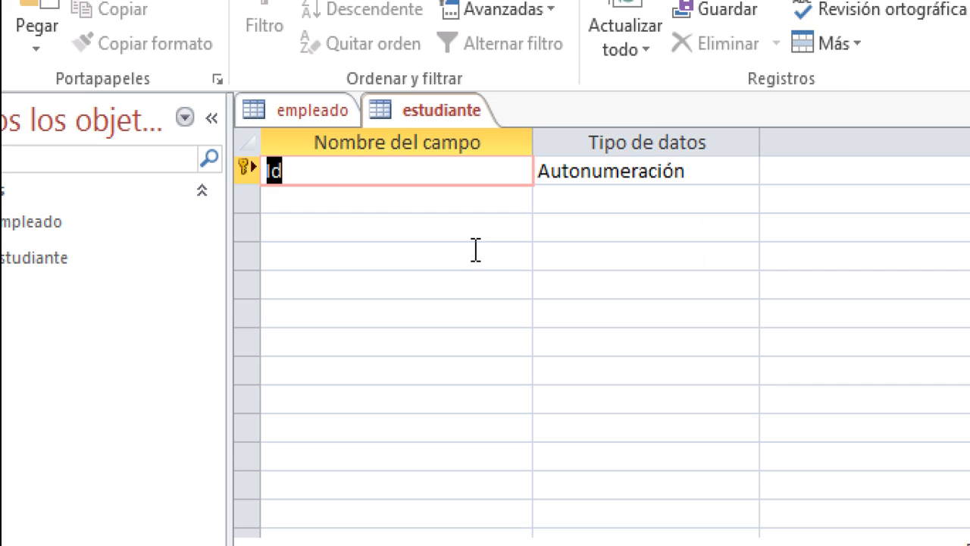
pyautogui.rightClick(421, 106)
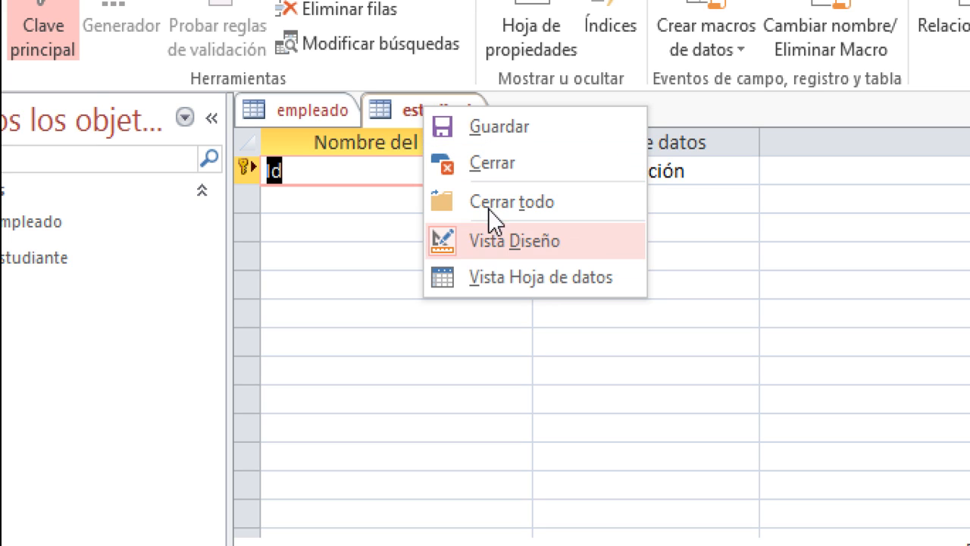
pyautogui.click(491, 277)
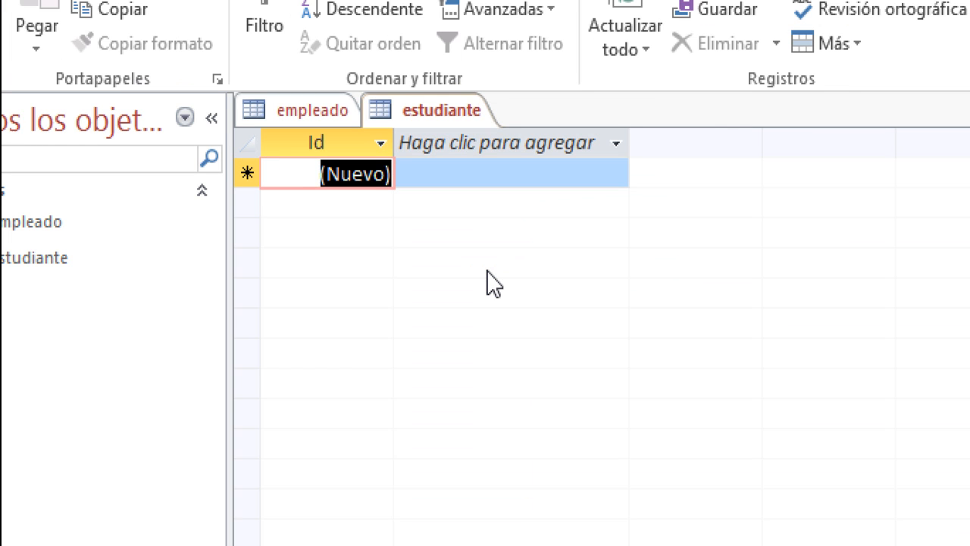
pyautogui.rightClick(470, 106)
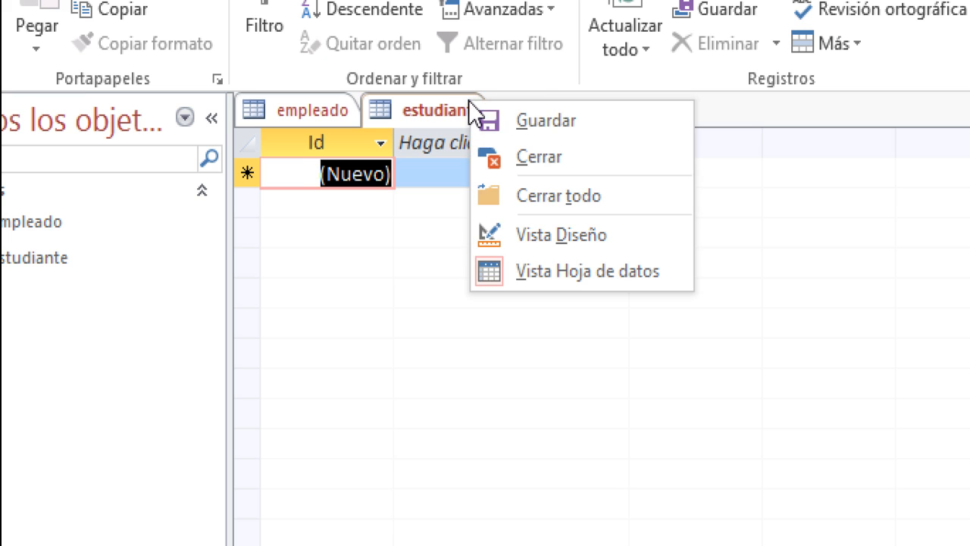
pyautogui.click(511, 235)
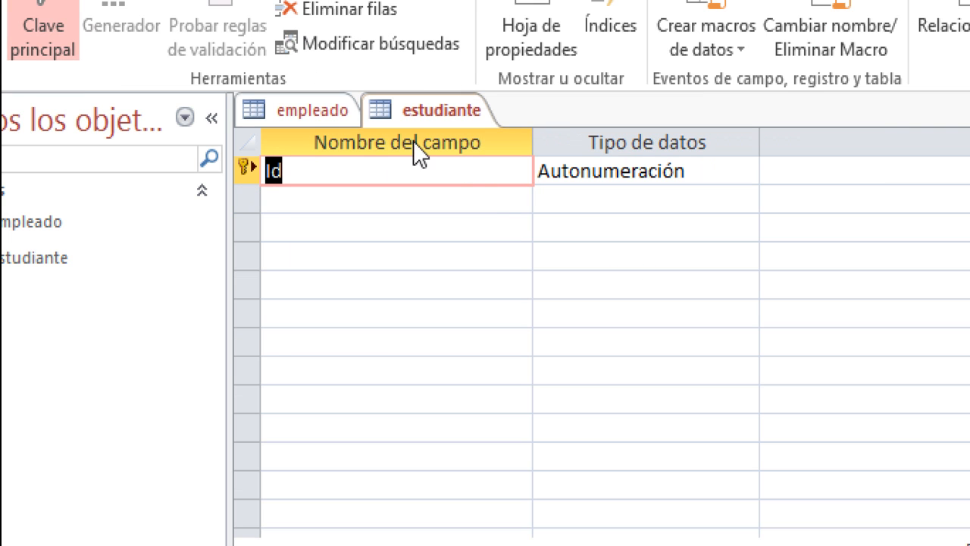
pyautogui.click(311, 114)
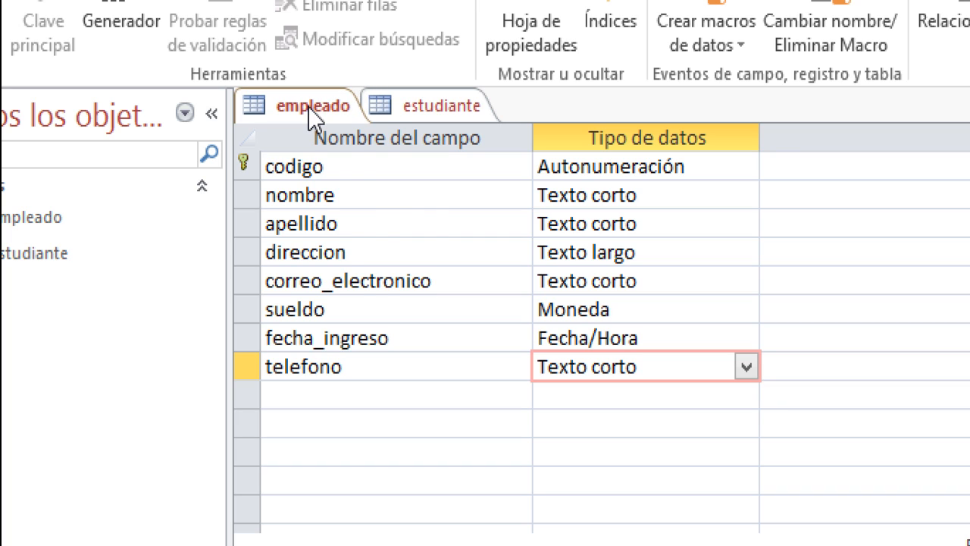
# - Toggle empleado between datasheet and design views, ending in datasheet, then go to estudiante
pyautogui.rightClick(307, 106)
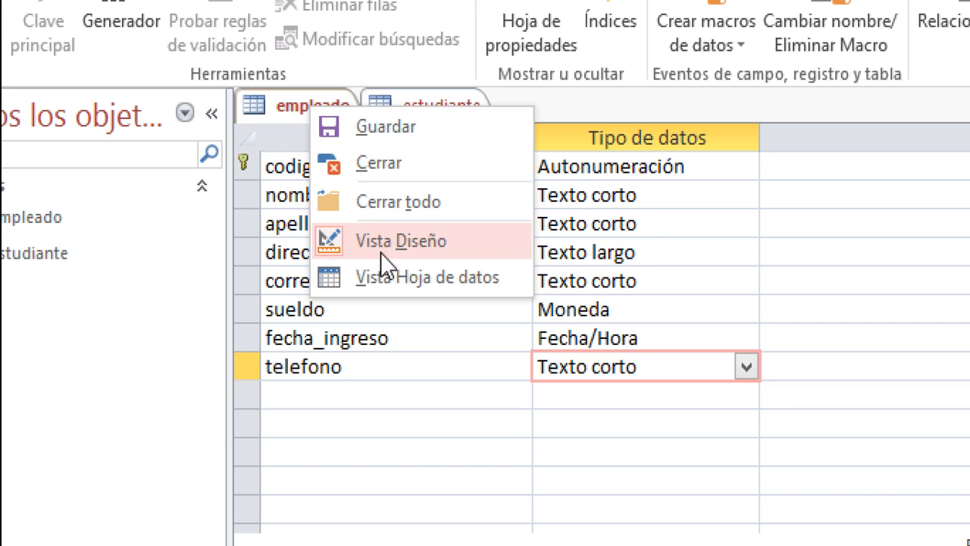
pyautogui.click(379, 278)
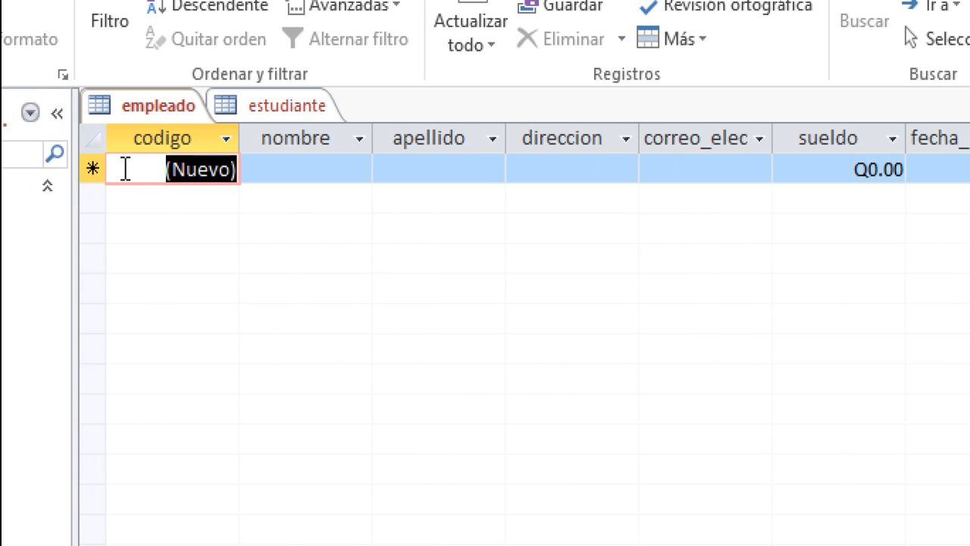
pyautogui.rightClick(149, 108)
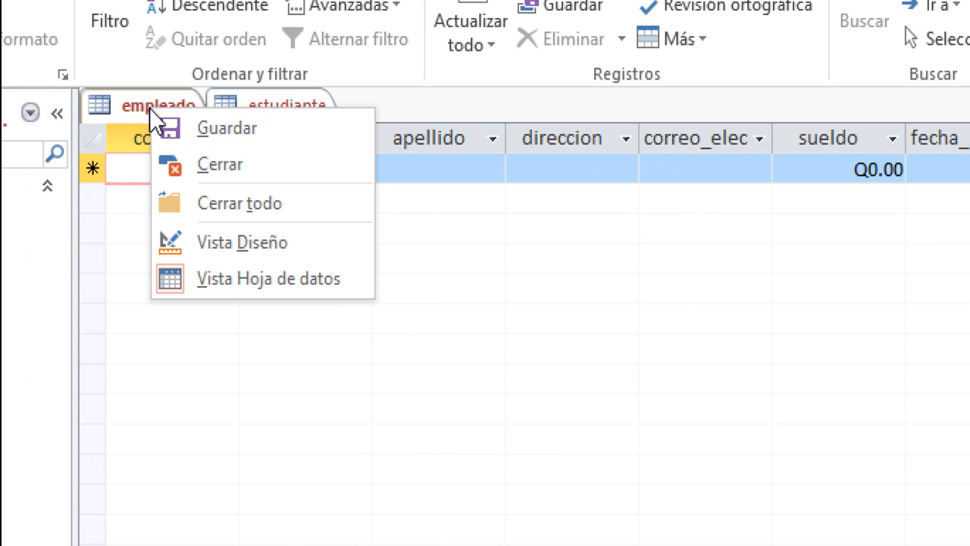
pyautogui.click(192, 244)
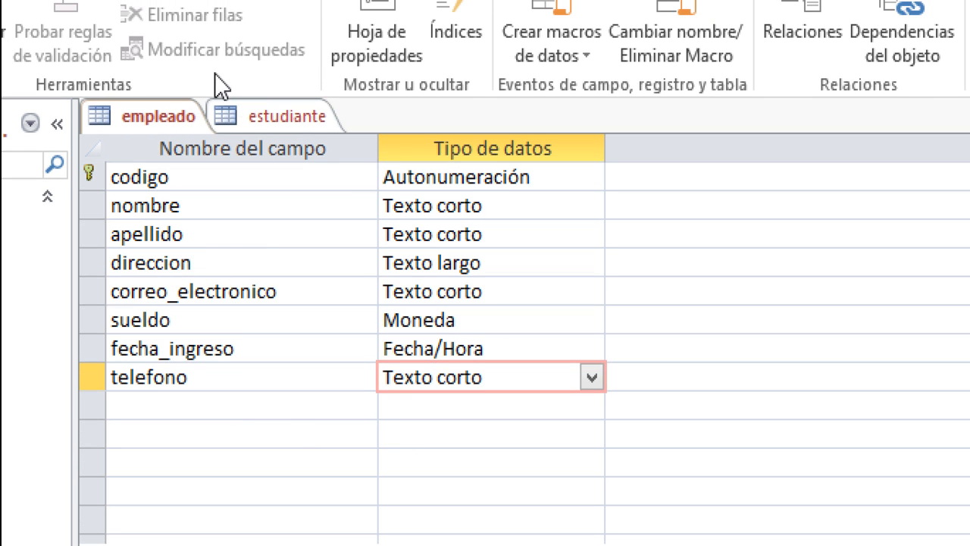
pyautogui.rightClick(162, 116)
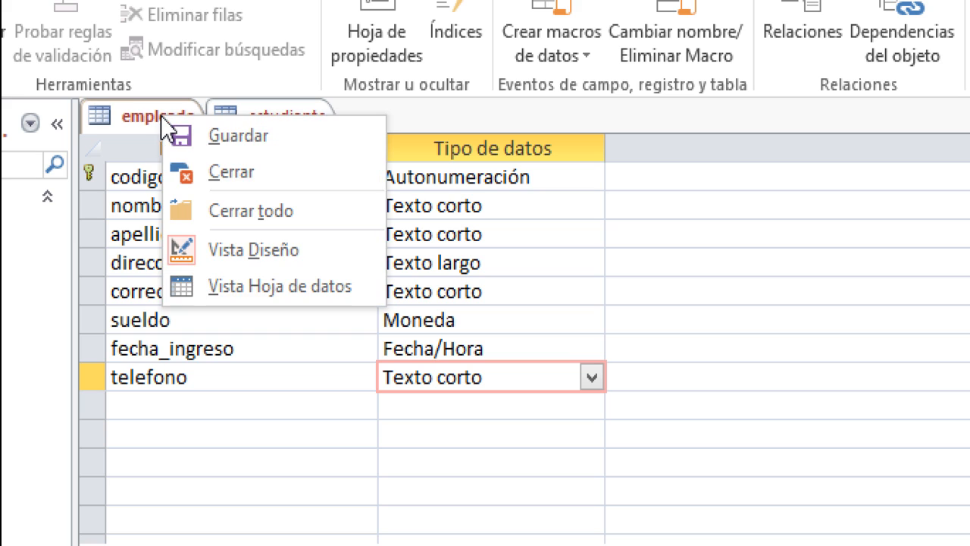
pyautogui.click(254, 293)
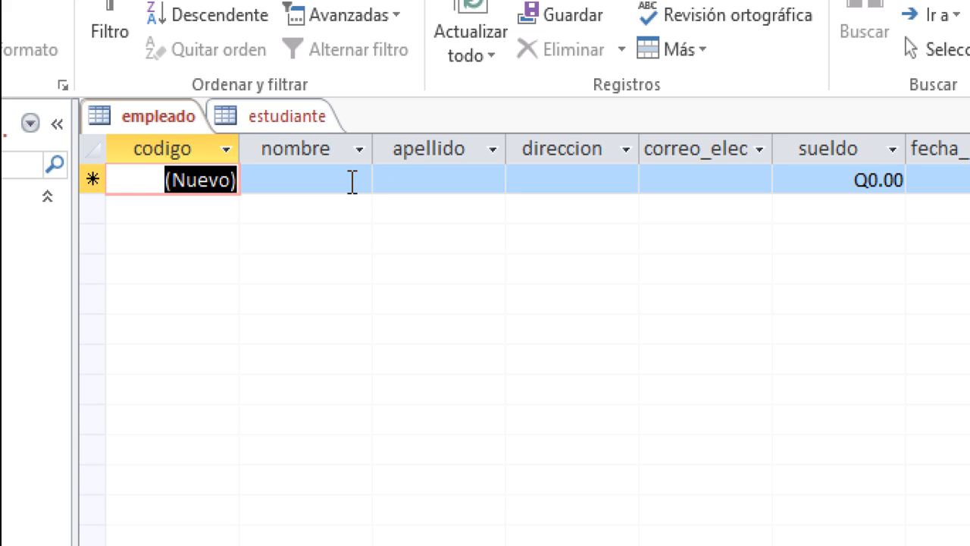
pyautogui.click(267, 118)
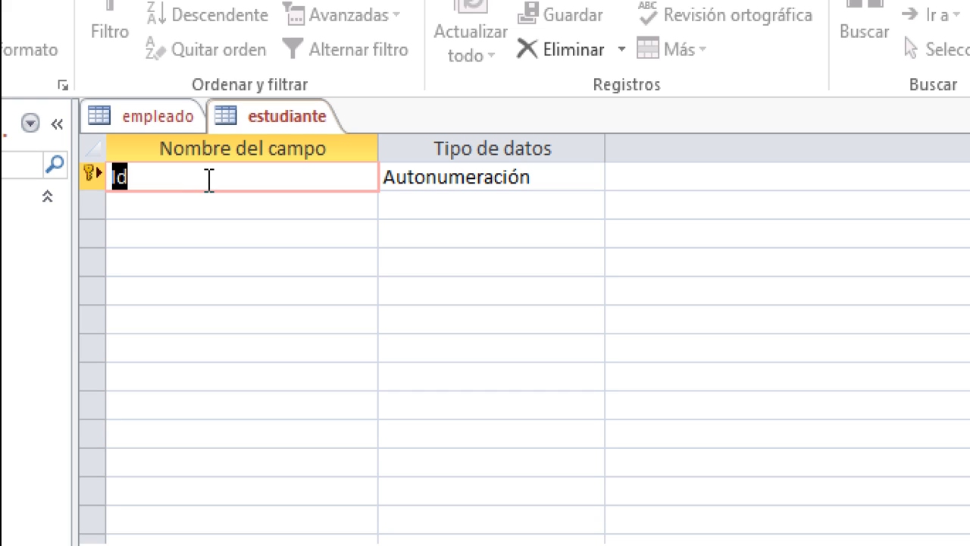
# - Switch estudiante to datasheet view and back to design, with only the Id key field
pyautogui.rightClick(258, 109)
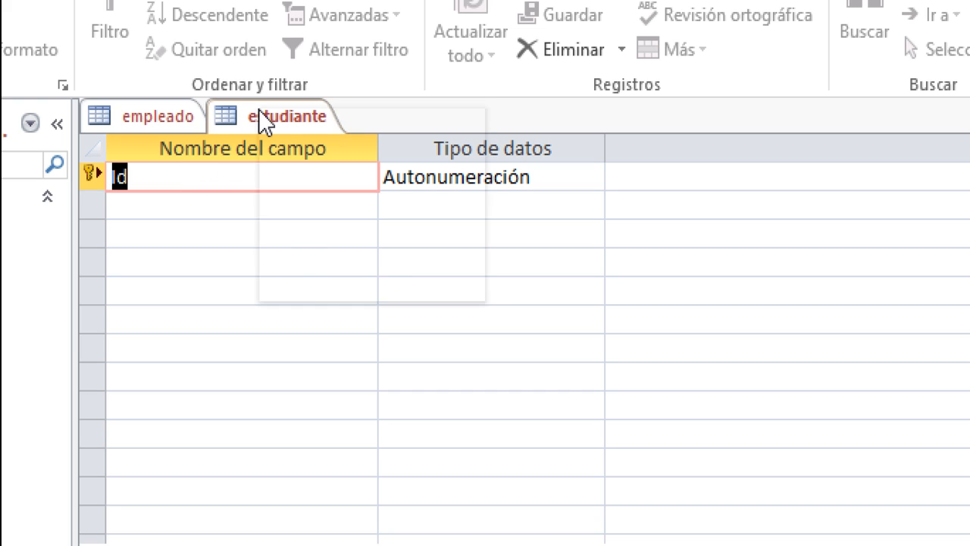
pyautogui.click(325, 273)
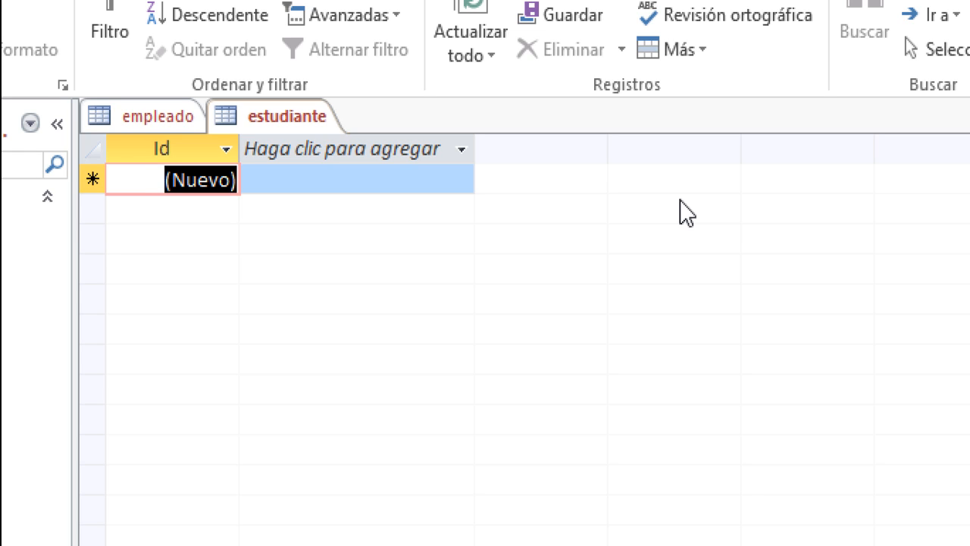
pyautogui.rightClick(256, 118)
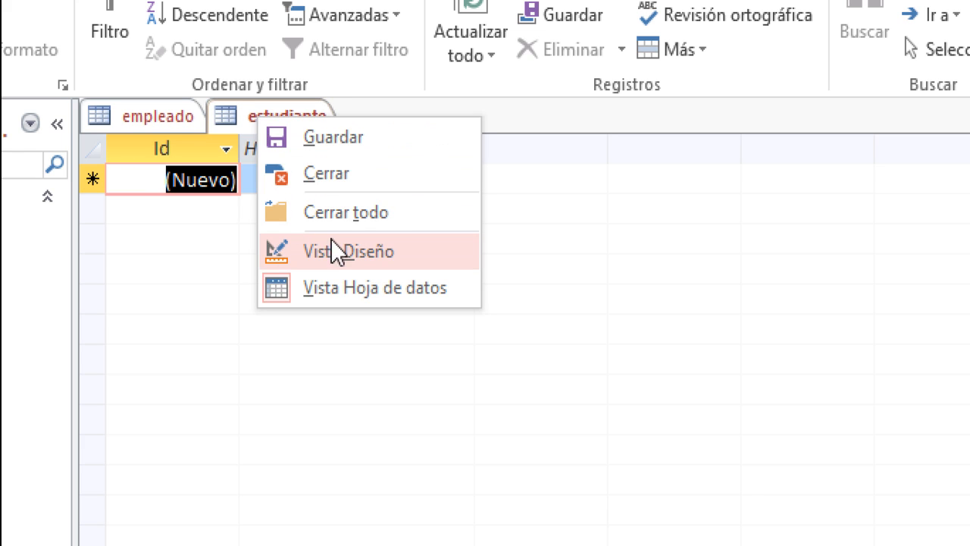
pyautogui.click(345, 254)
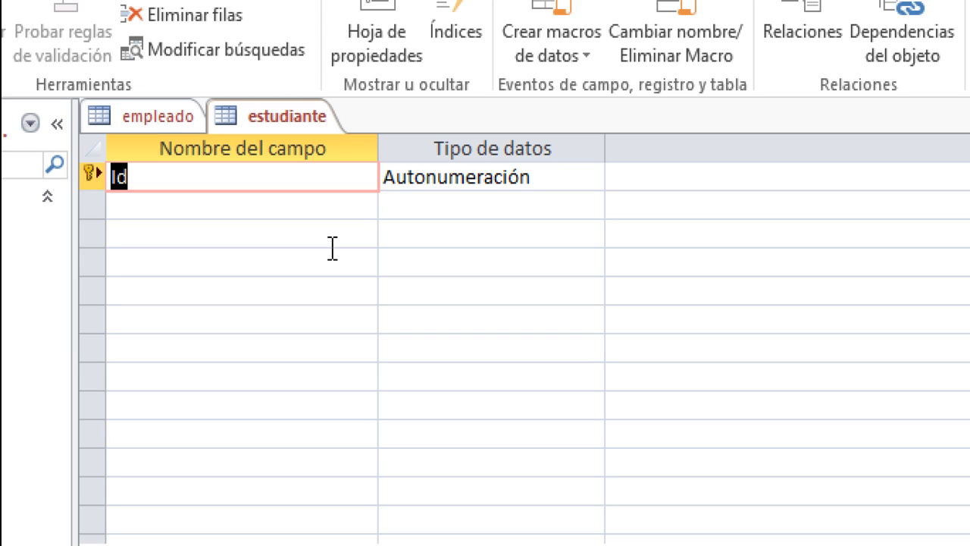
# - Add the nombre, apellido and direccion fields below Id
pyautogui.click(284, 213)
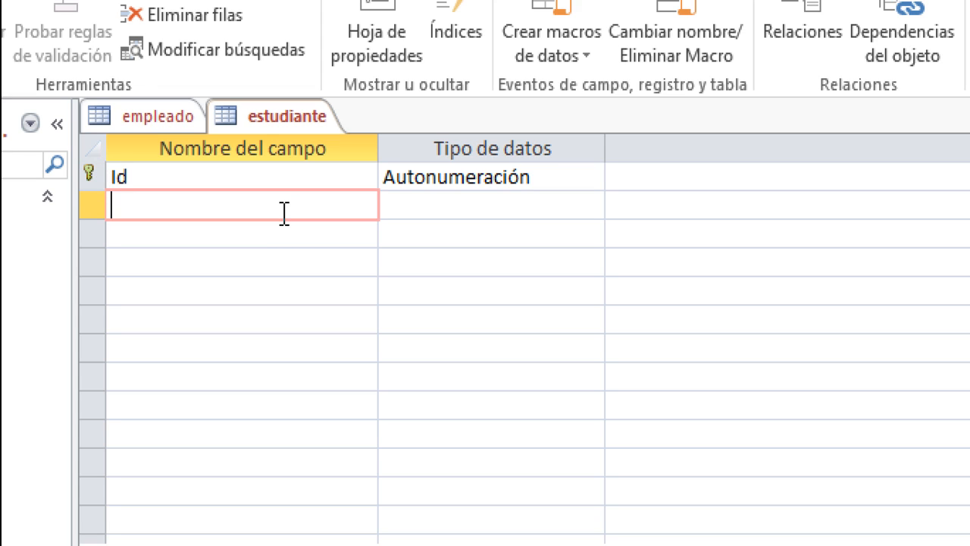
pyautogui.write('nombre')
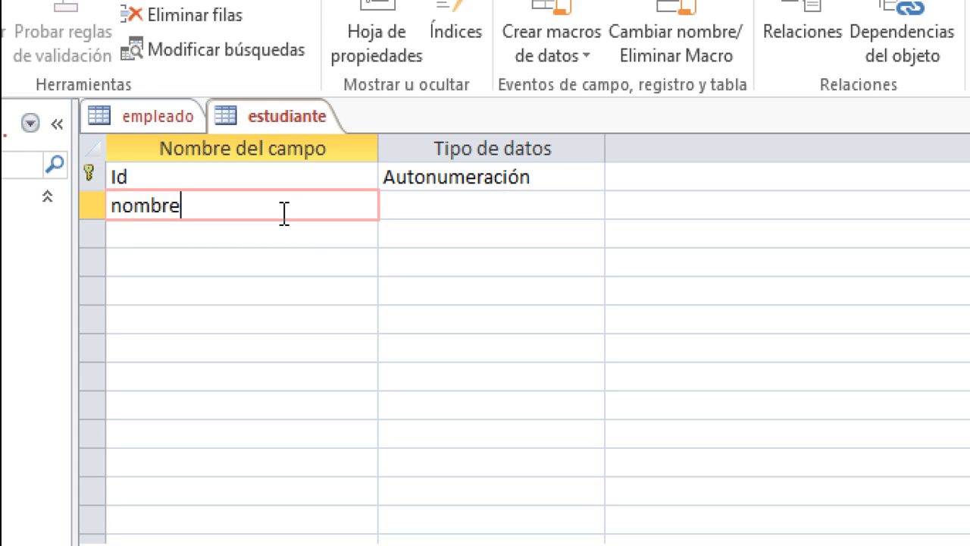
pyautogui.press('Down')
pyautogui.write('apellido')
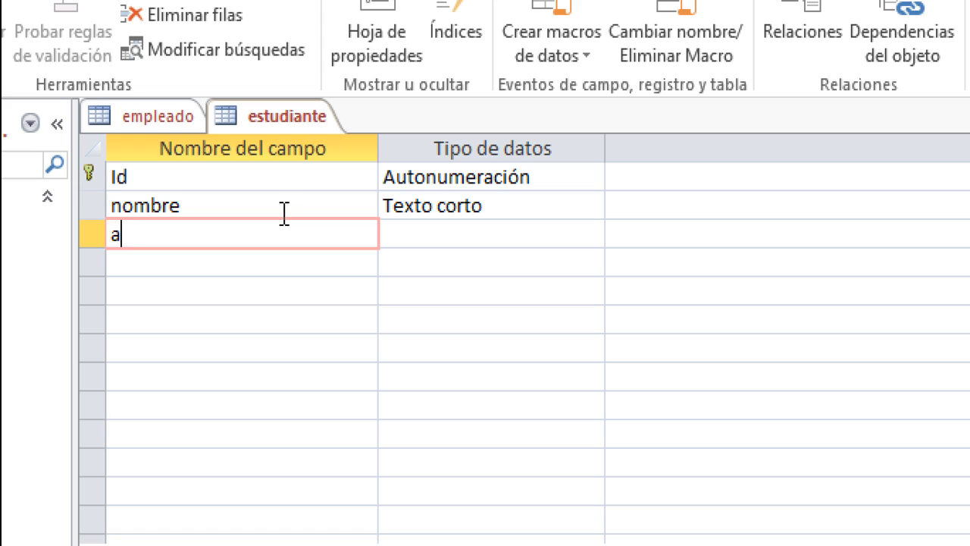
pyautogui.press('Tab')
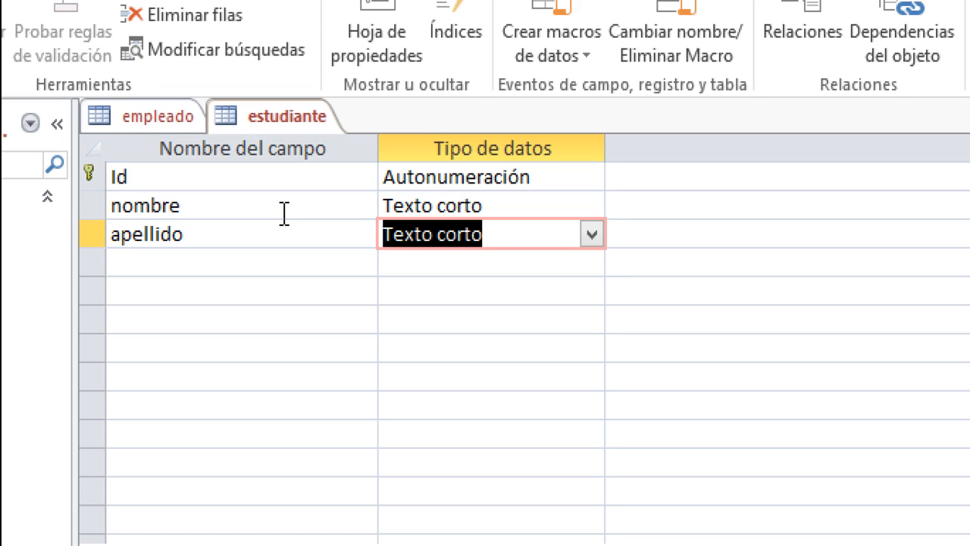
pyautogui.press('Down')
pyautogui.hotkey('shift', 'Tab')
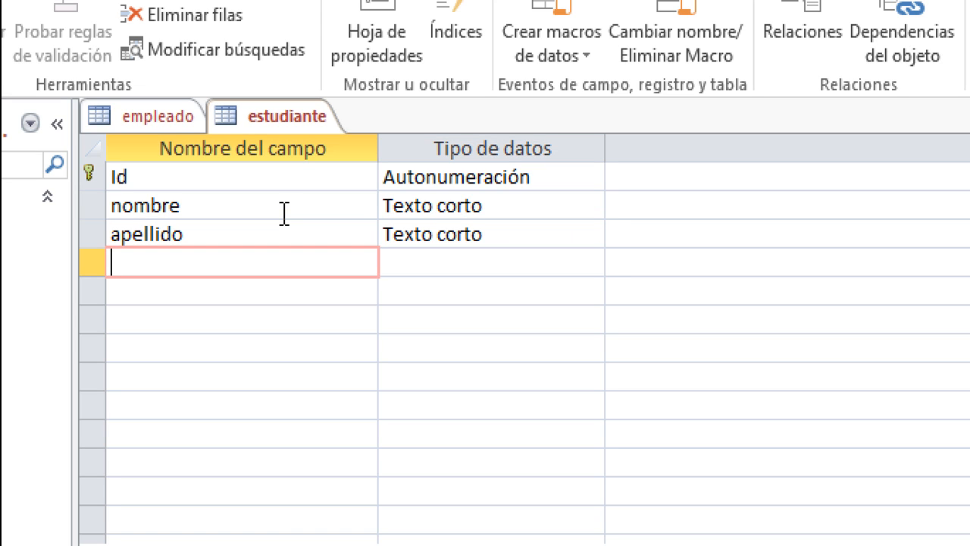
pyautogui.write('direccion')
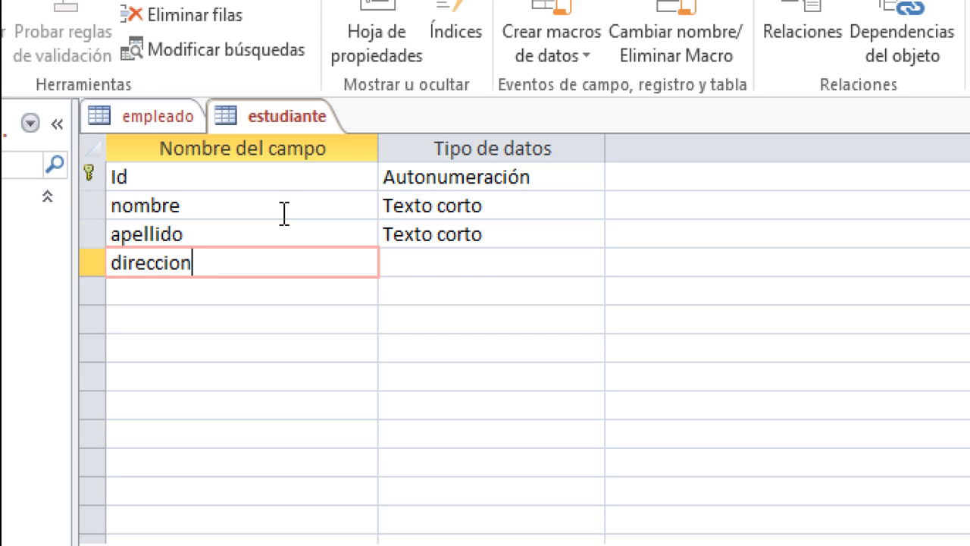
pyautogui.press('Down')
# - Add the telefono, correo, mesualidad and fecha_nacimiento fields
pyautogui.write('telefono')
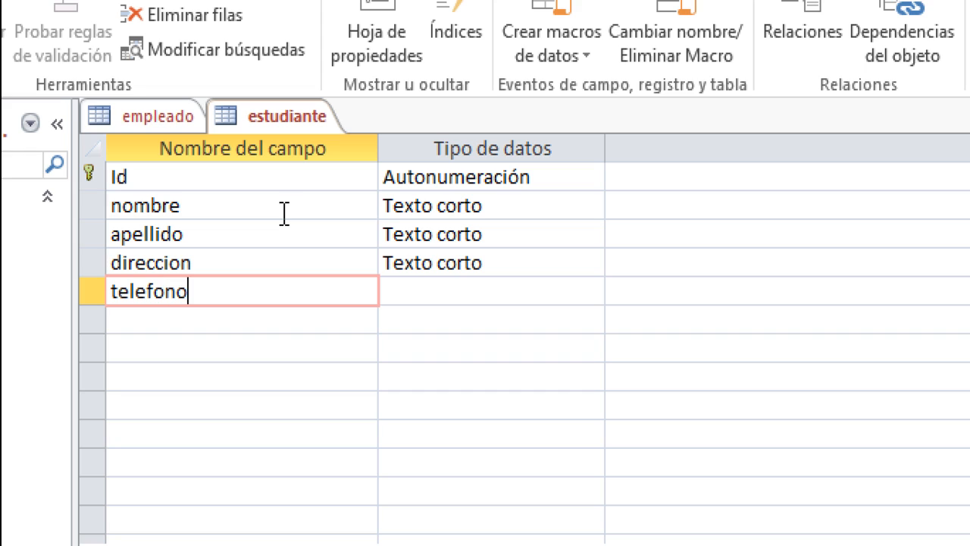
pyautogui.press('Down')
pyautogui.write('correo')
pyautogui.press('BackSpace')
pyautogui.press('BackSpace')
pyautogui.press('BackSpace')
pyautogui.press('BackSpace')
pyautogui.press('BackSpace')
pyautogui.press('BackSpace')
pyautogui.write('correo')
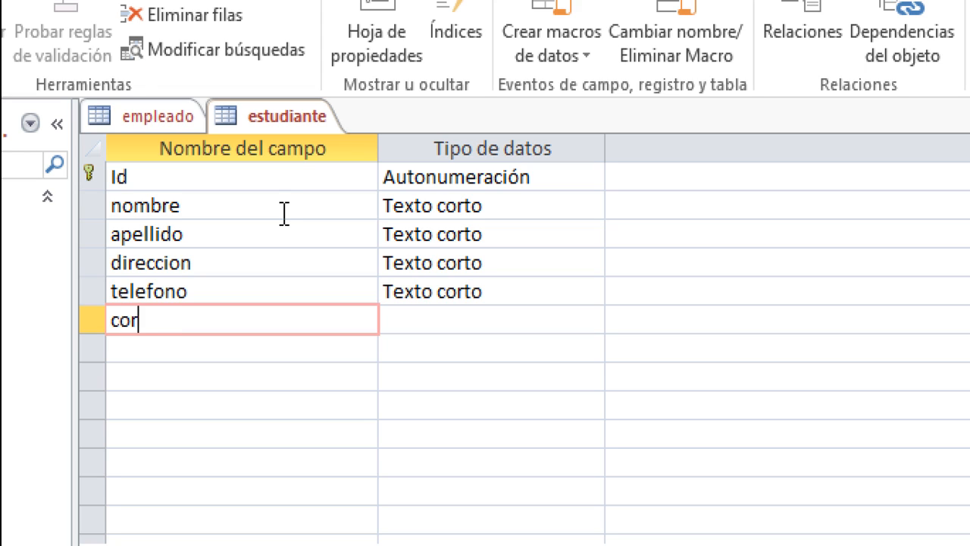
pyautogui.press('Tab')
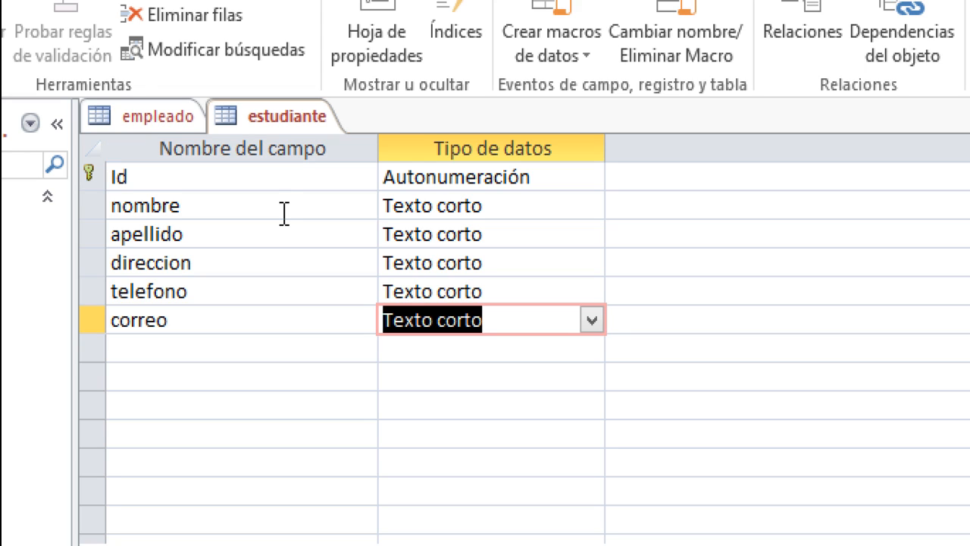
pyautogui.press('Down')
pyautogui.press('Left')
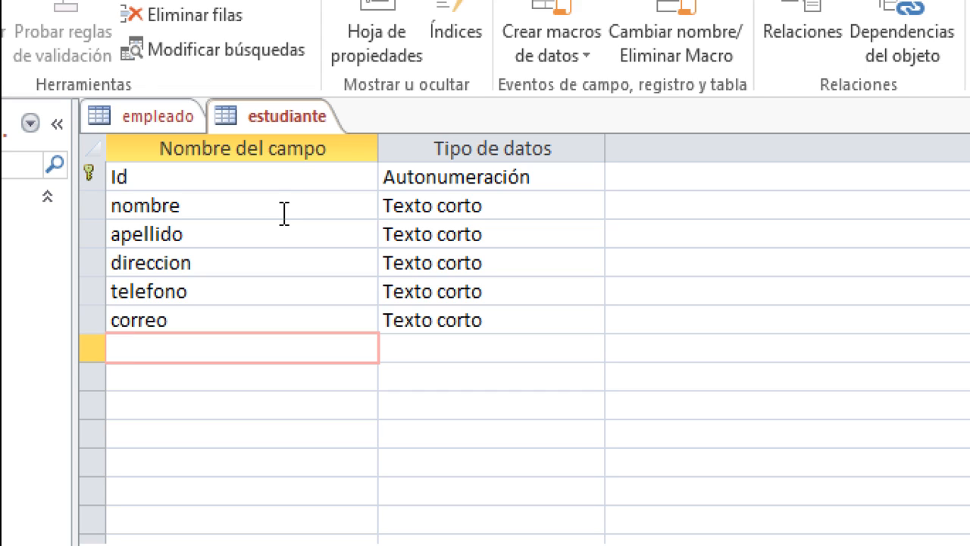
pyautogui.write('mesualidad')
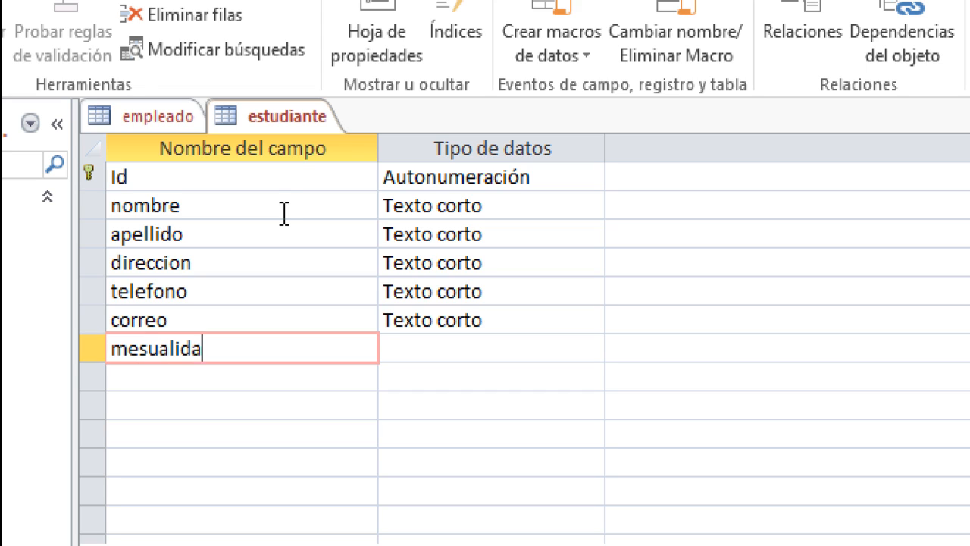
pyautogui.press('Tab')
pyautogui.press('Tab')
pyautogui.write('fecha_nacimiento')
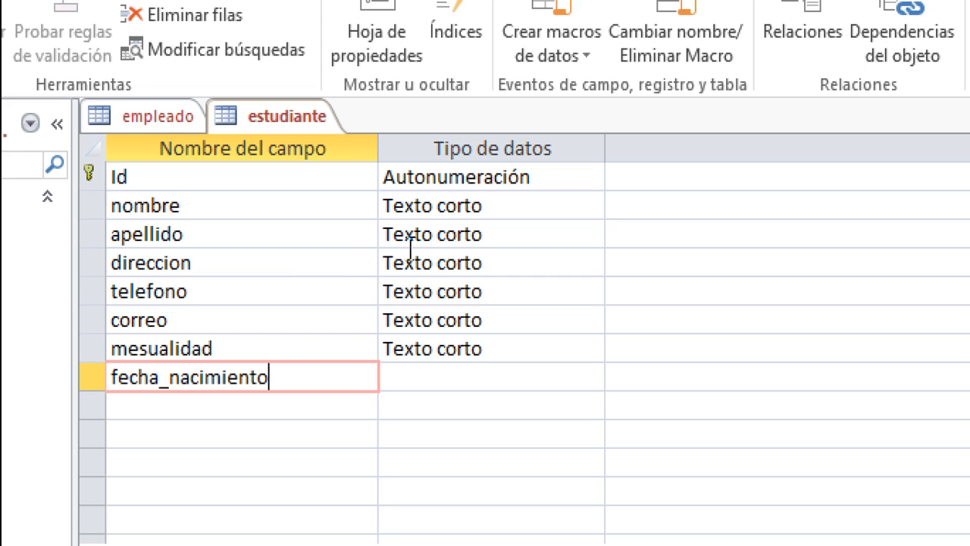
# - Set field sizes: nombre 60, apellido 60, direccion 90
pyautogui.click(433, 203)
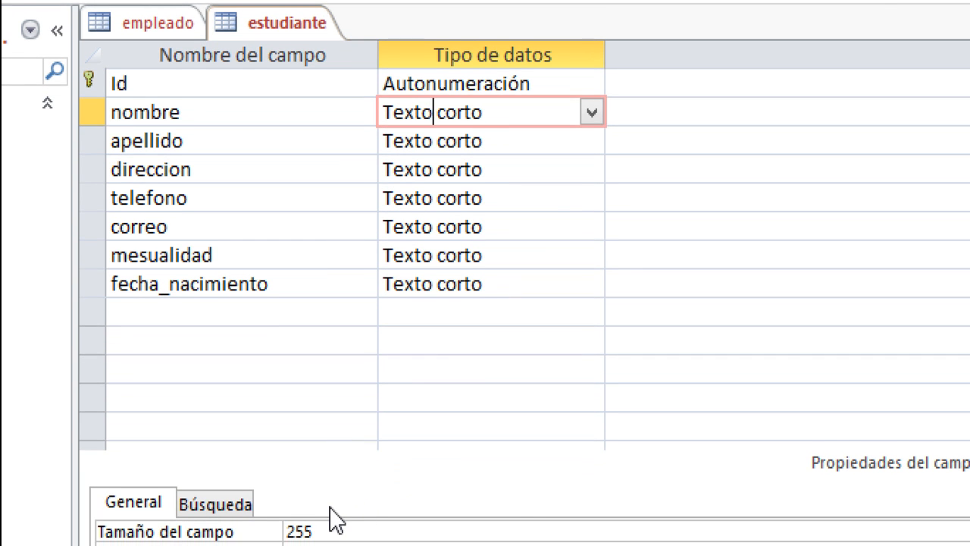
pyautogui.doubleClick(322, 523)
pyautogui.press('BackSpace')
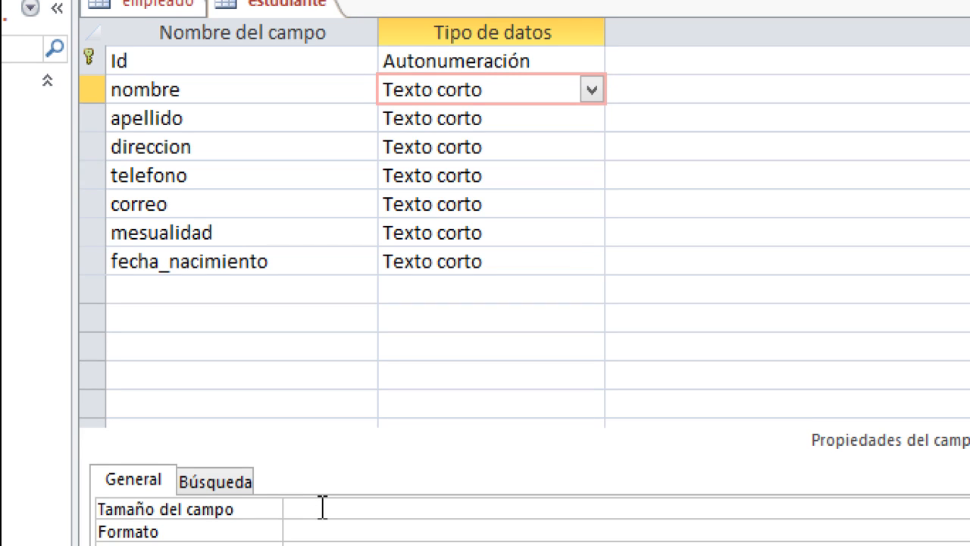
pyautogui.write('60')
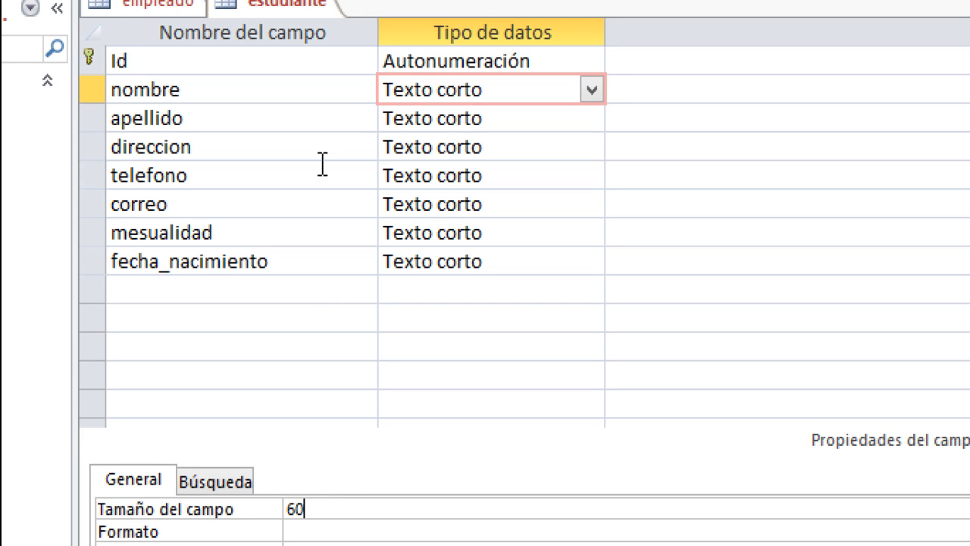
pyautogui.click(416, 121)
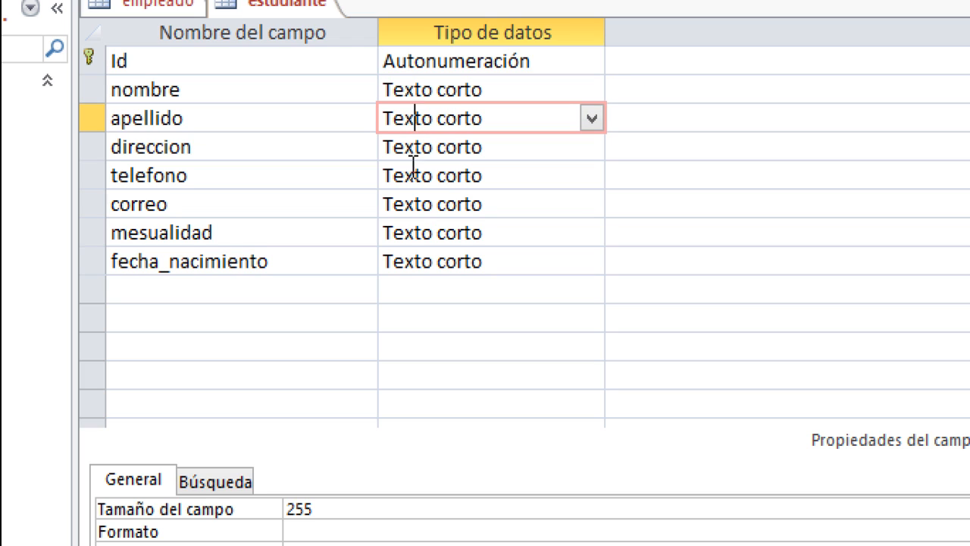
pyautogui.doubleClick(322, 505)
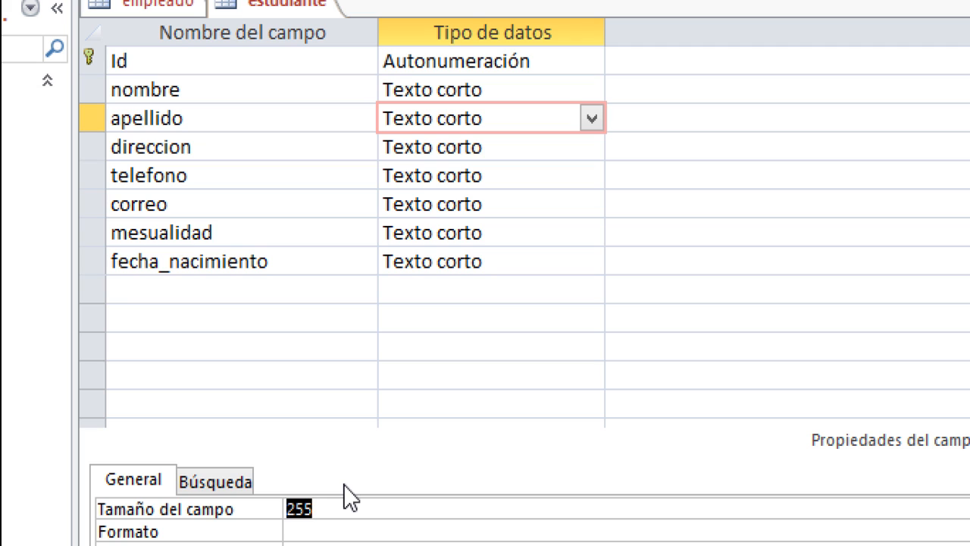
pyautogui.write('60')
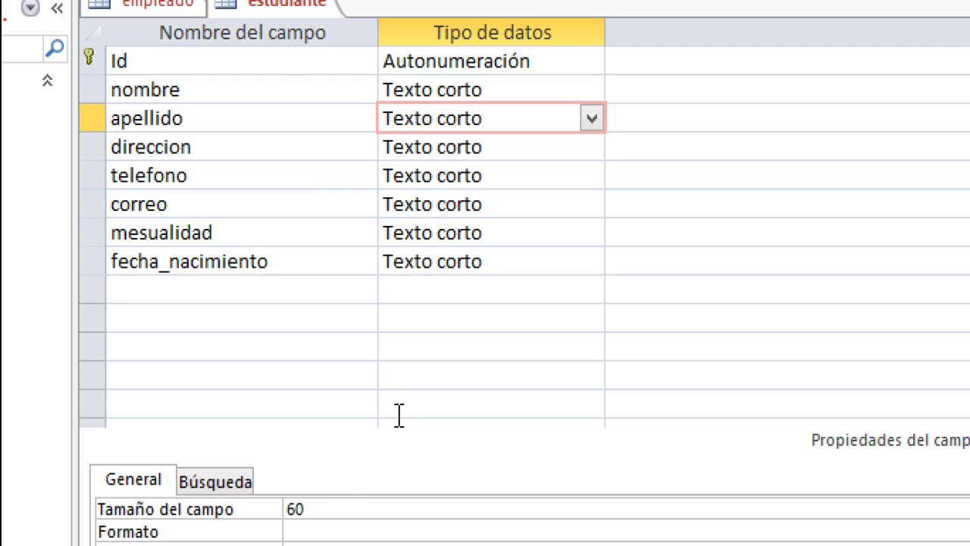
pyautogui.click(448, 149)
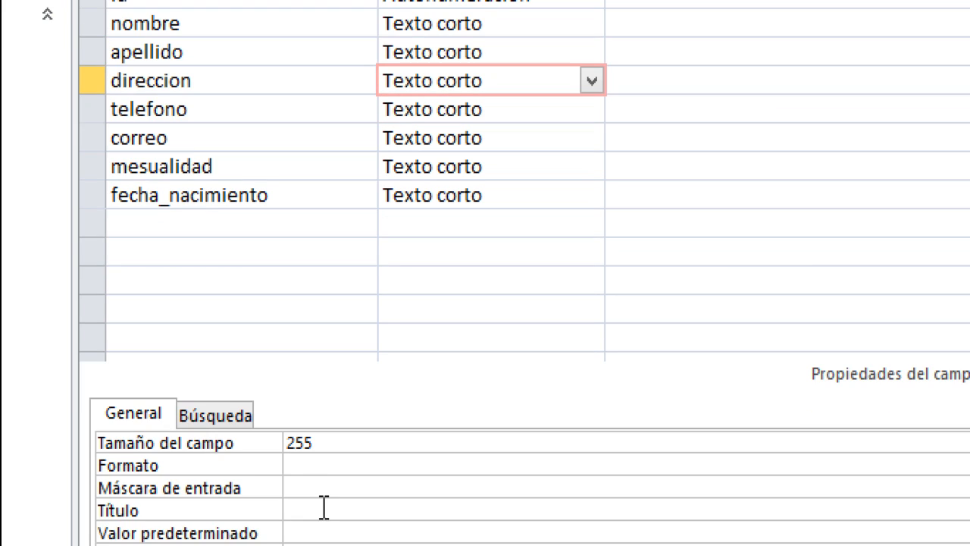
pyautogui.click(331, 449)
pyautogui.press('BackSpace')
pyautogui.press('BackSpace')
pyautogui.press('BackSpace')
pyautogui.write('60')
pyautogui.press('BackSpace')
pyautogui.press('BackSpace')
pyautogui.write('90')
# - Give telefono field size 8 and input mask 00000000
pyautogui.click(406, 109)
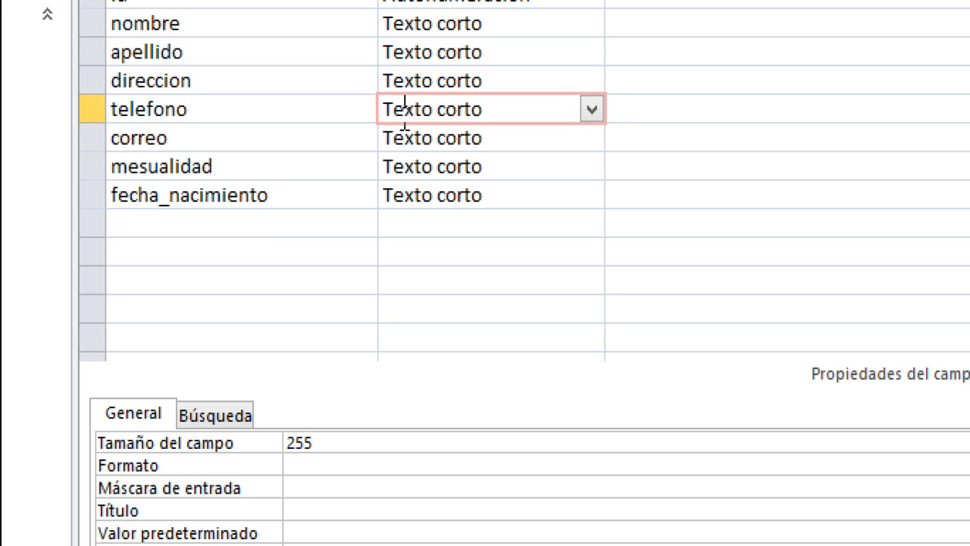
pyautogui.doubleClick(319, 444)
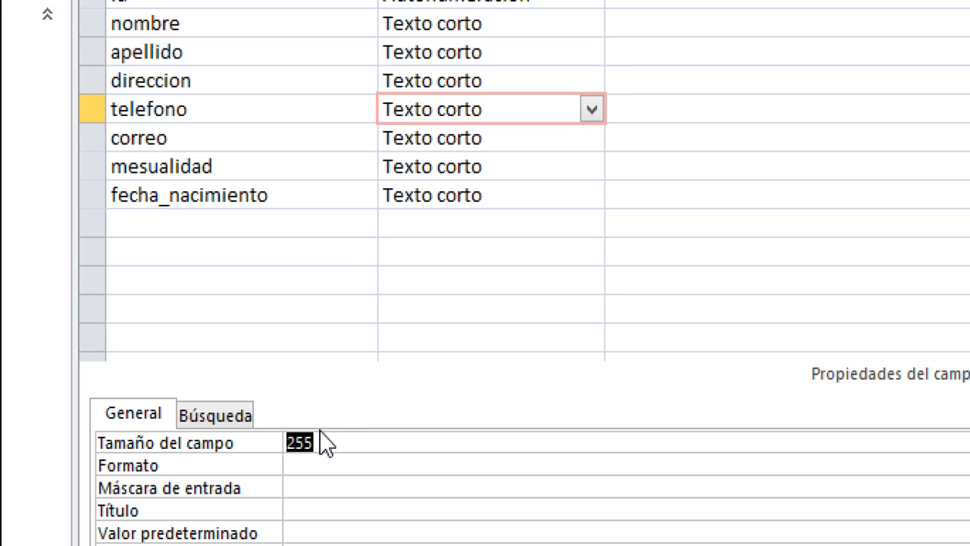
pyautogui.press('BackSpace')
pyautogui.write('9')
pyautogui.press('BackSpace')
pyautogui.write('0')
pyautogui.press('BackSpace')
pyautogui.write('8')
pyautogui.click(302, 486)
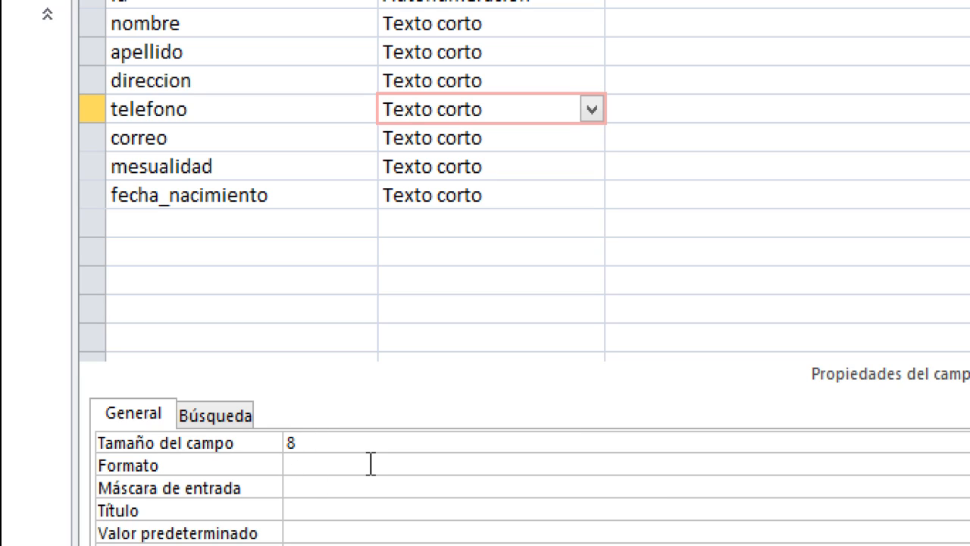
pyautogui.write('00000000')
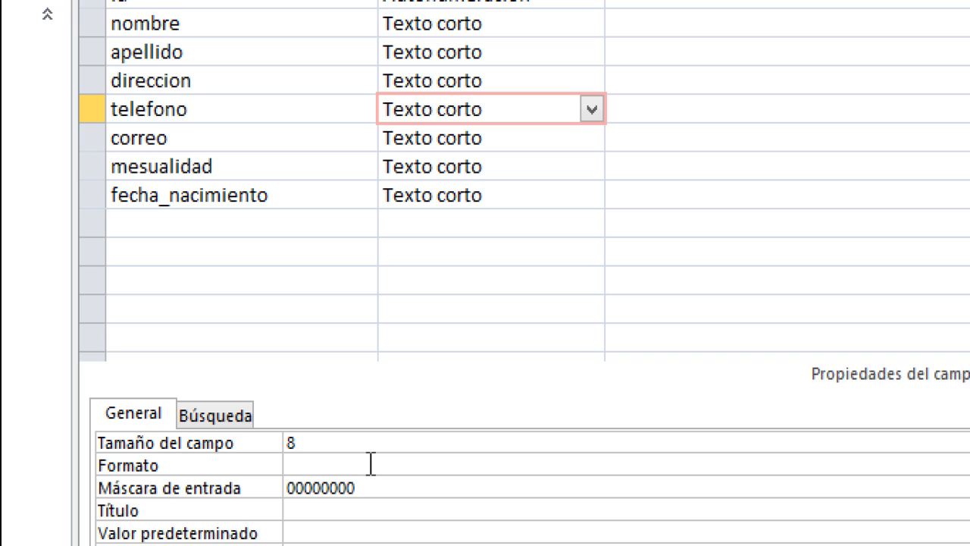
# - Set correo's field size to 40
pyautogui.click(452, 143)
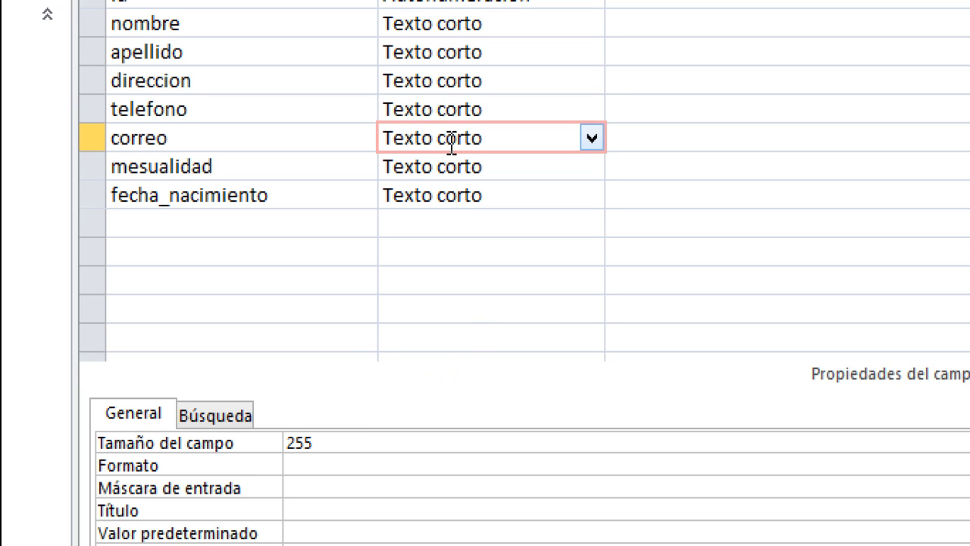
pyautogui.doubleClick(329, 446)
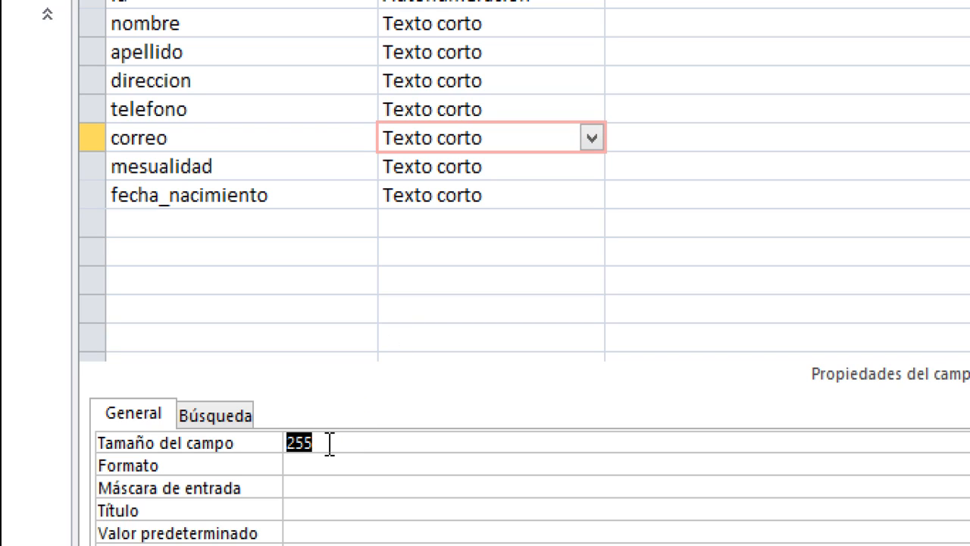
pyautogui.write('40')
pyautogui.click(448, 166)
# - Make mesualidad a Moneda field and fecha_nacimiento a Fecha/Hora field
pyautogui.click(598, 166)
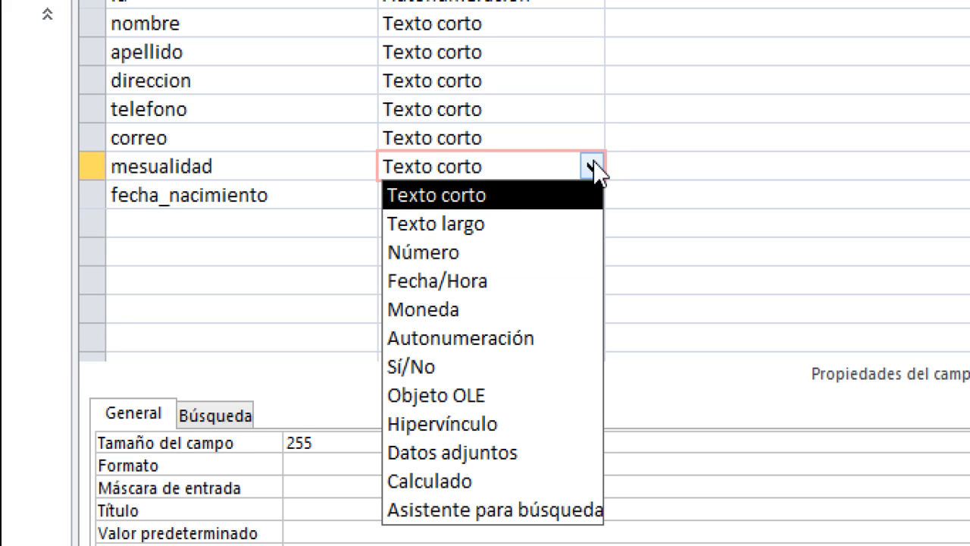
pyautogui.click(459, 310)
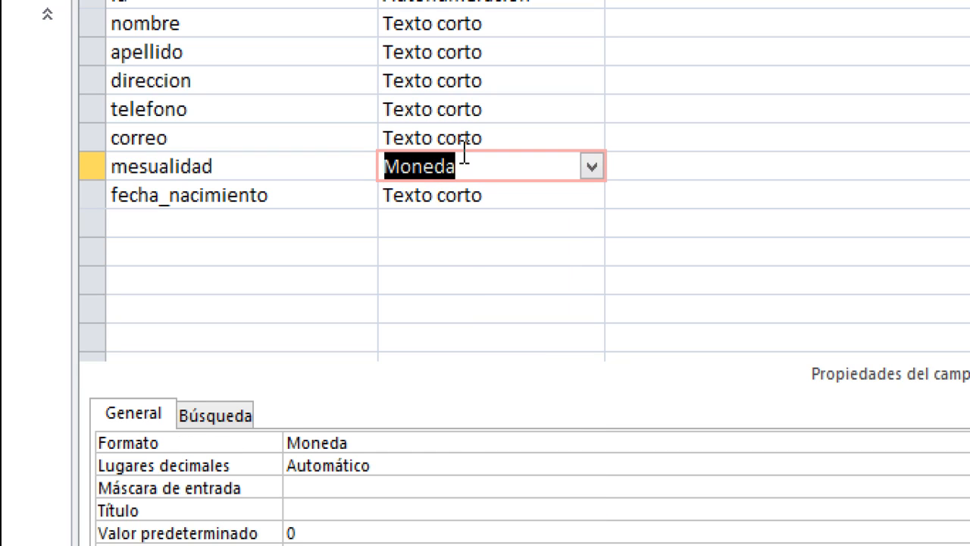
pyautogui.click(460, 199)
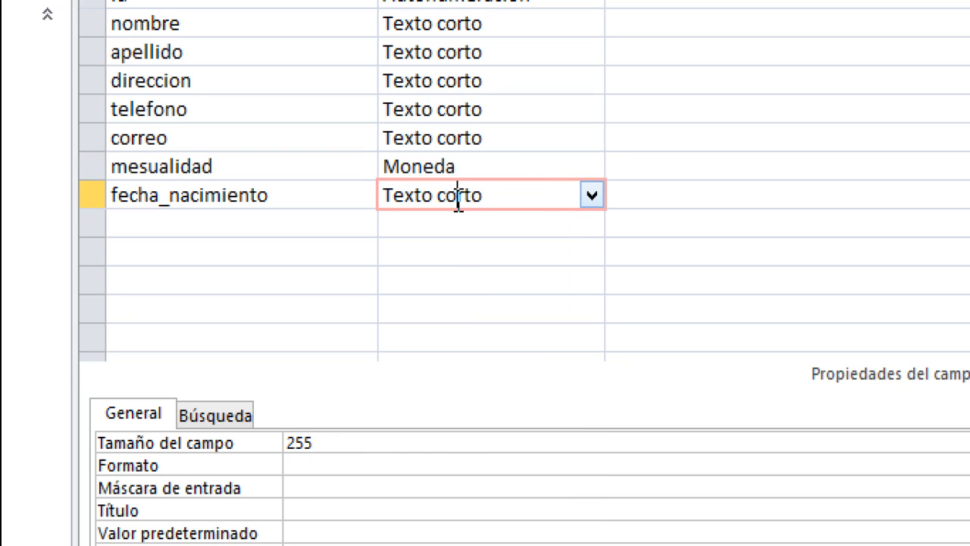
pyautogui.click(589, 199)
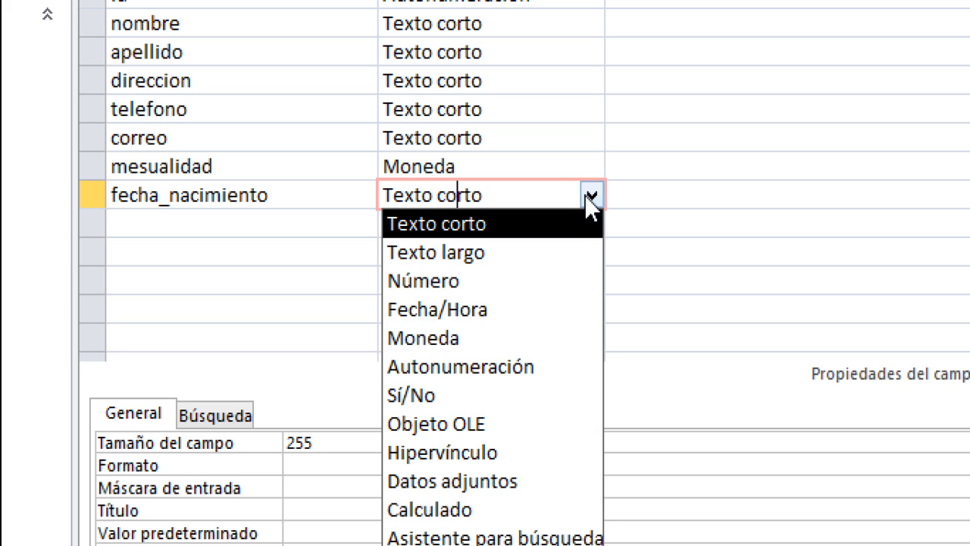
pyautogui.click(479, 310)
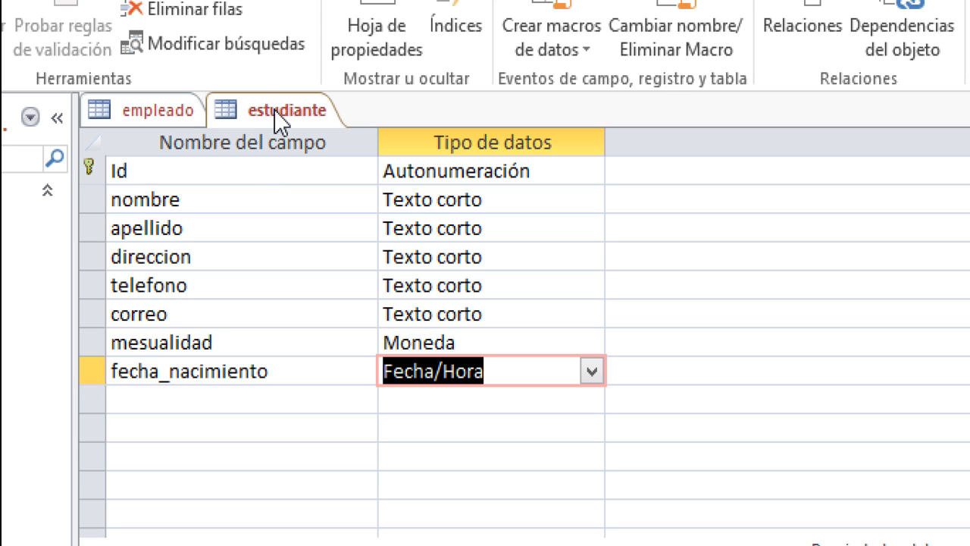
# - Switch estudiante to datasheet view, answering Sí to save the design
pyautogui.rightClick(276, 114)
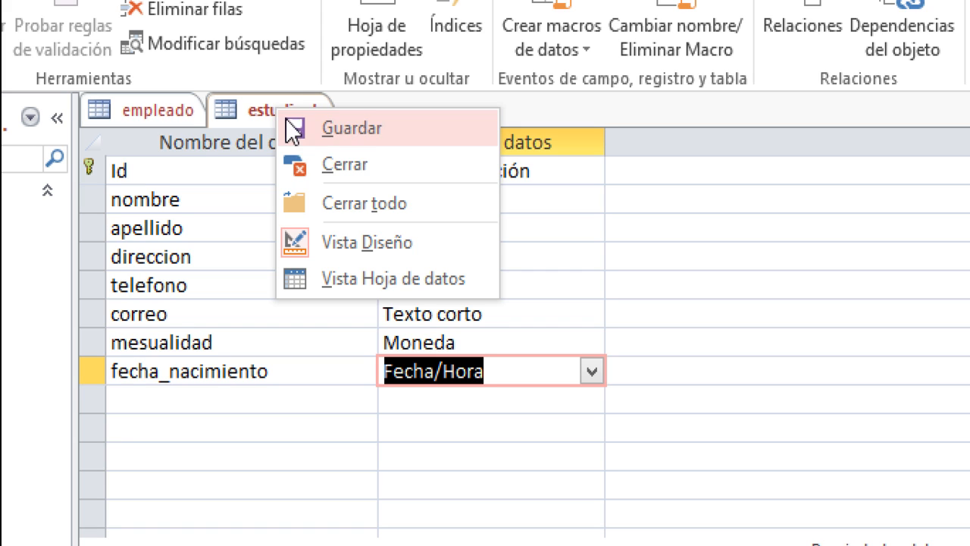
pyautogui.click(333, 274)
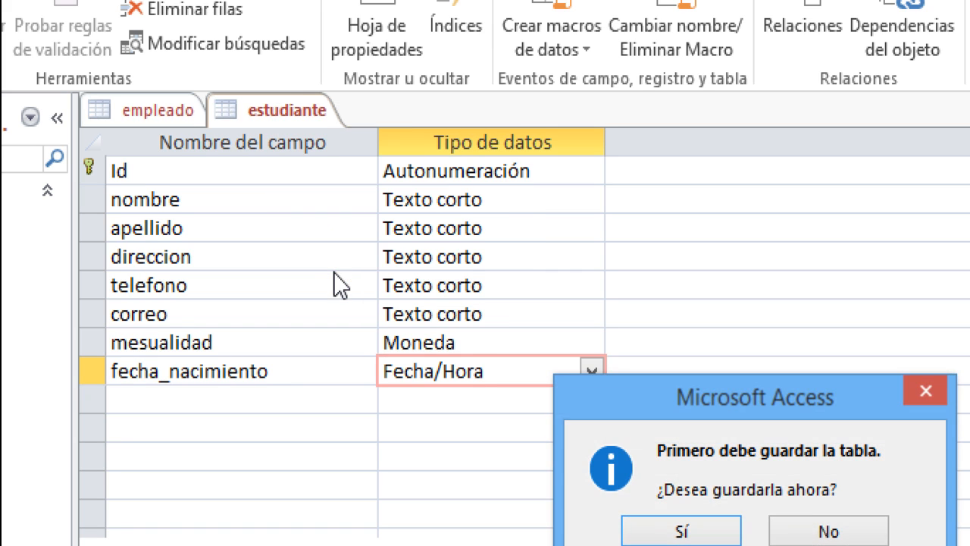
pyautogui.moveTo(656, 413); pyautogui.dragTo(352, 231)
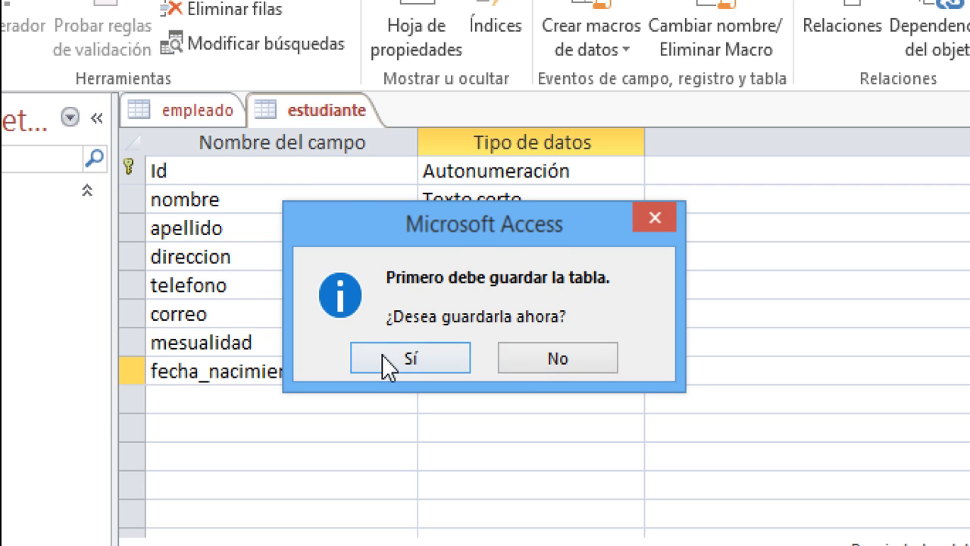
pyautogui.click(401, 352)
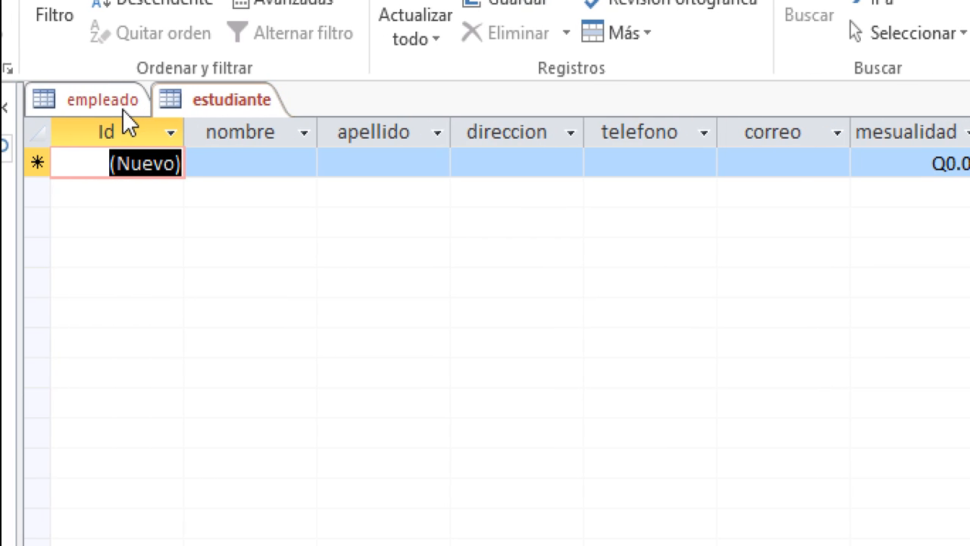
# - In the empleado datasheet, enter the first employee's first name and surname
pyautogui.click(110, 103)
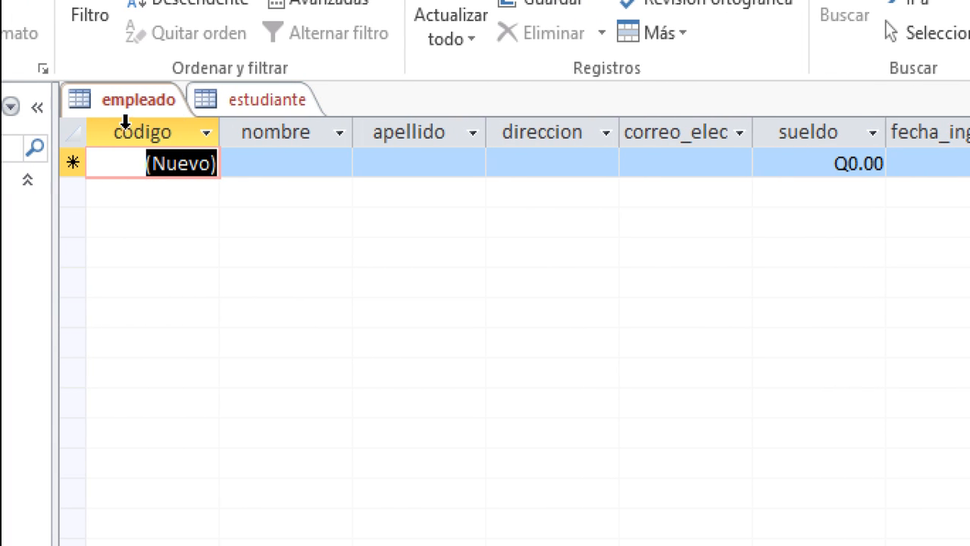
pyautogui.click(280, 172)
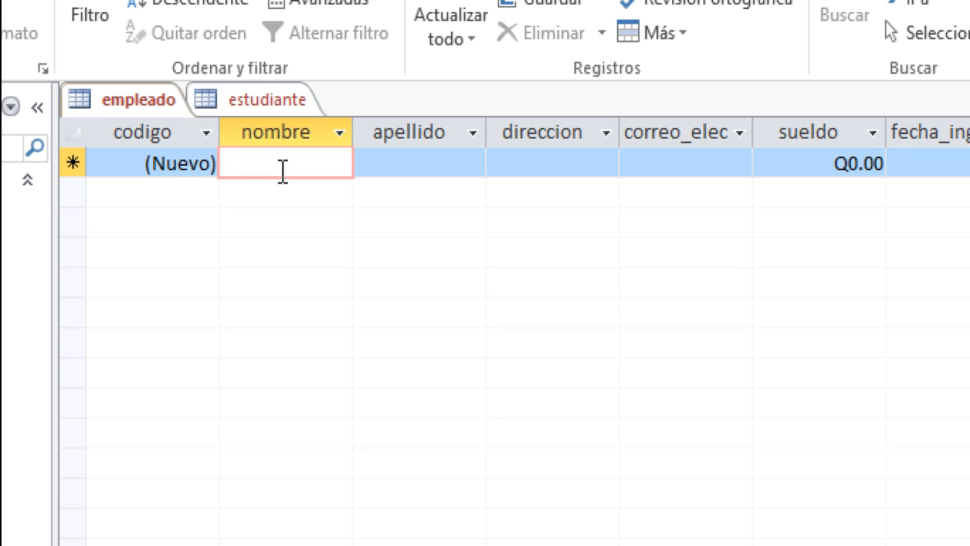
pyautogui.press('BackSpace')
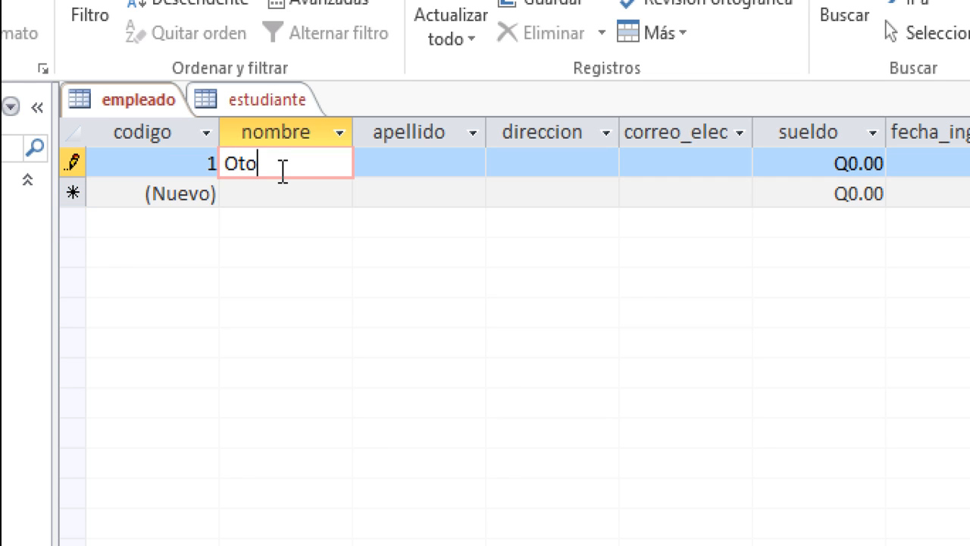
pyautogui.press('BackSpace')
pyautogui.press('BackSpace')
pyautogui.press('Tab')
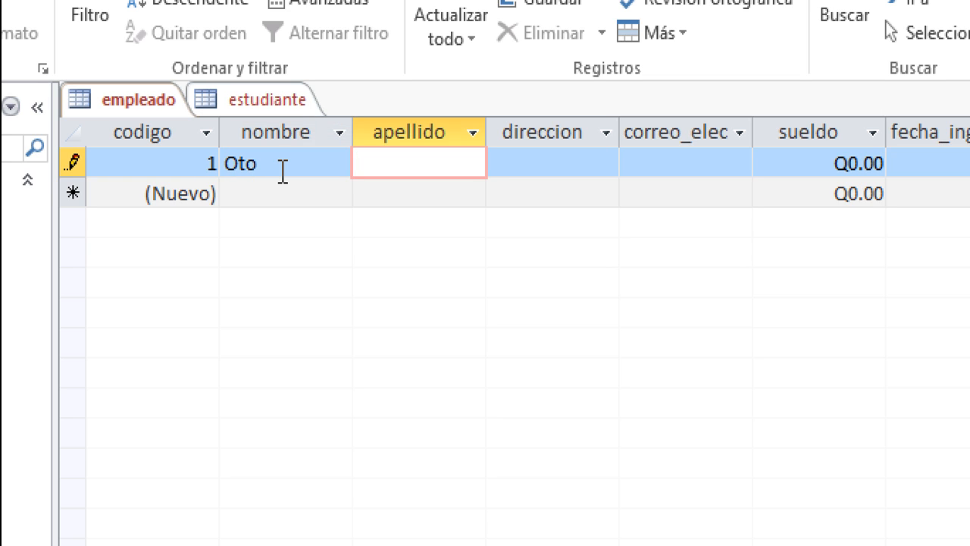
# - Fill in the employee's address, e-mail, and a sueldo of 4500
pyautogui.press('Tab')
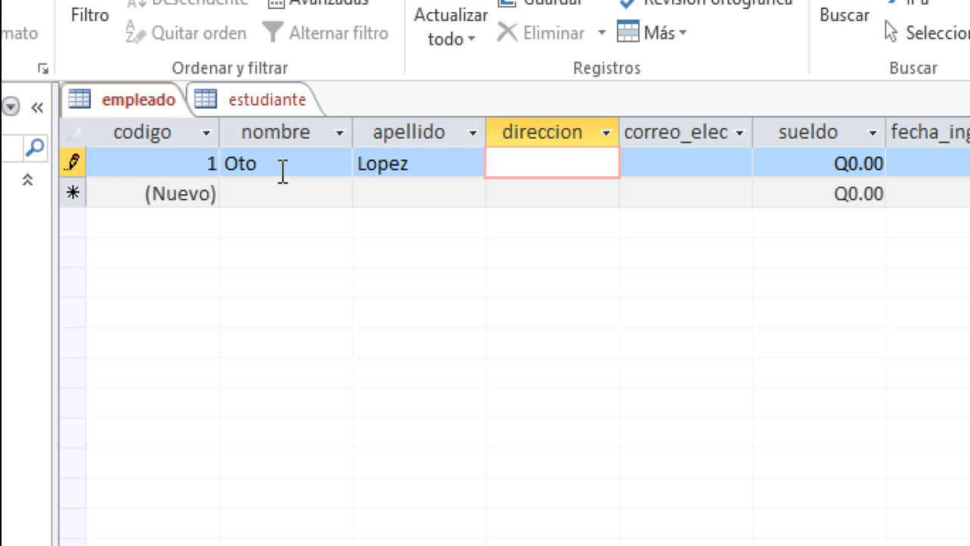
pyautogui.write('san jose pinula')
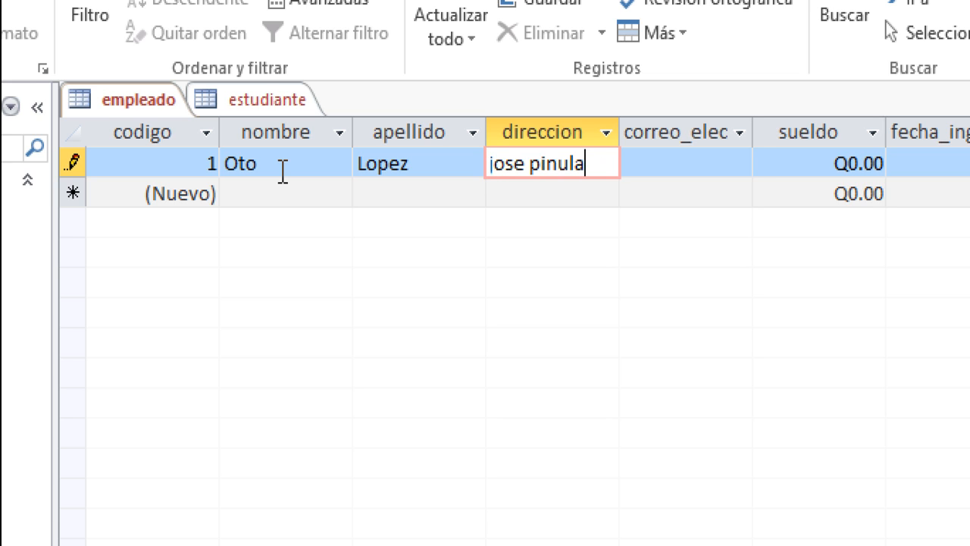
pyautogui.press('Tab')
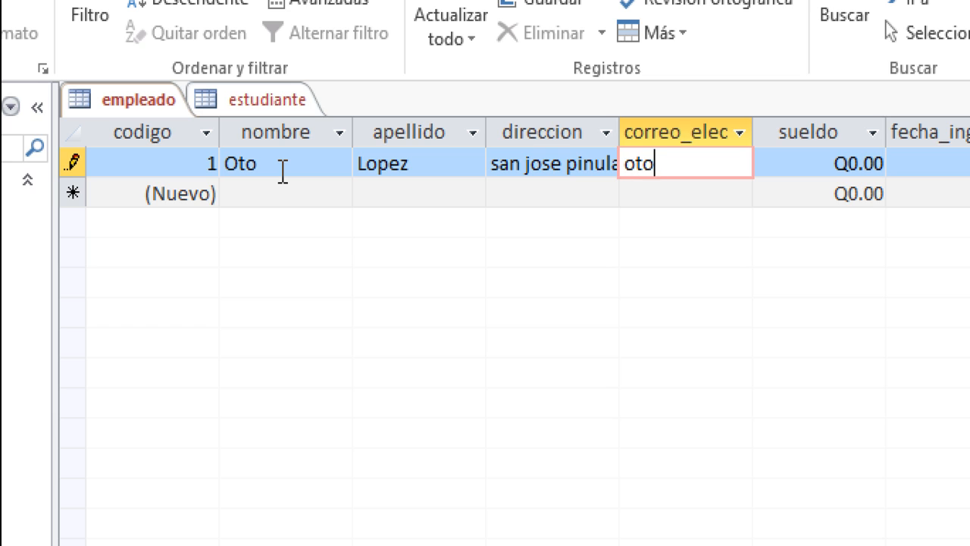
pyautogui.press('Tab')
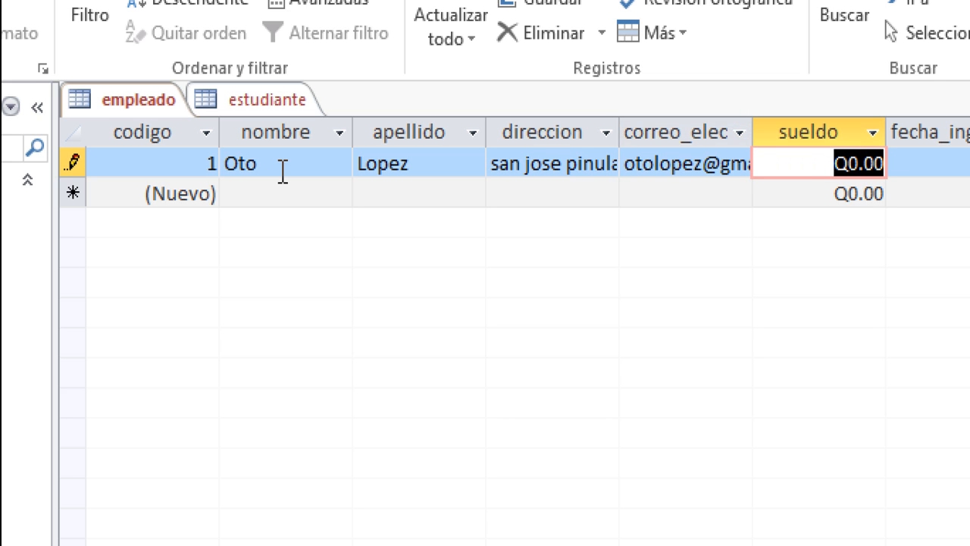
pyautogui.write('4500')
pyautogui.press('Tab')
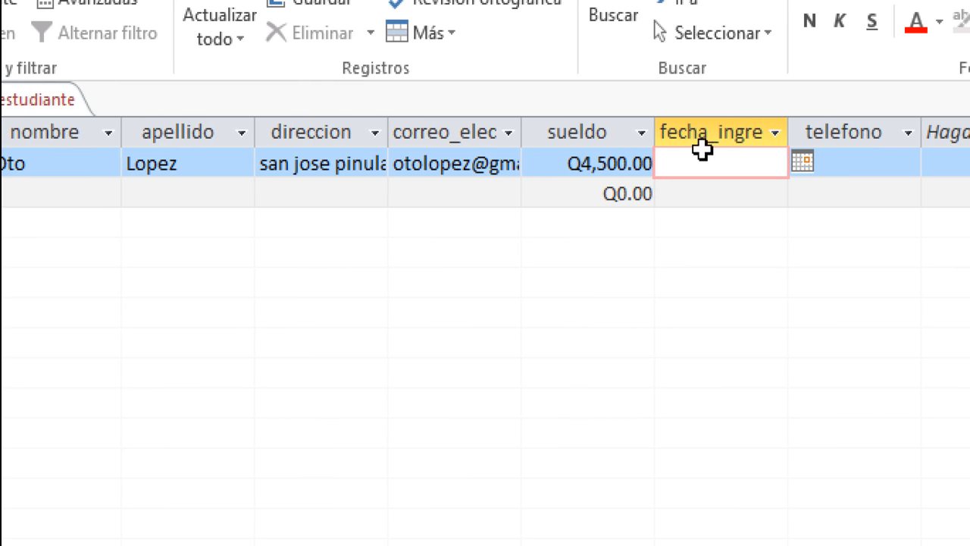
# - Enter 12-05-1985 as the first employee's fecha_ingreso, typing it instead of using the date picker
pyautogui.click(801, 161)
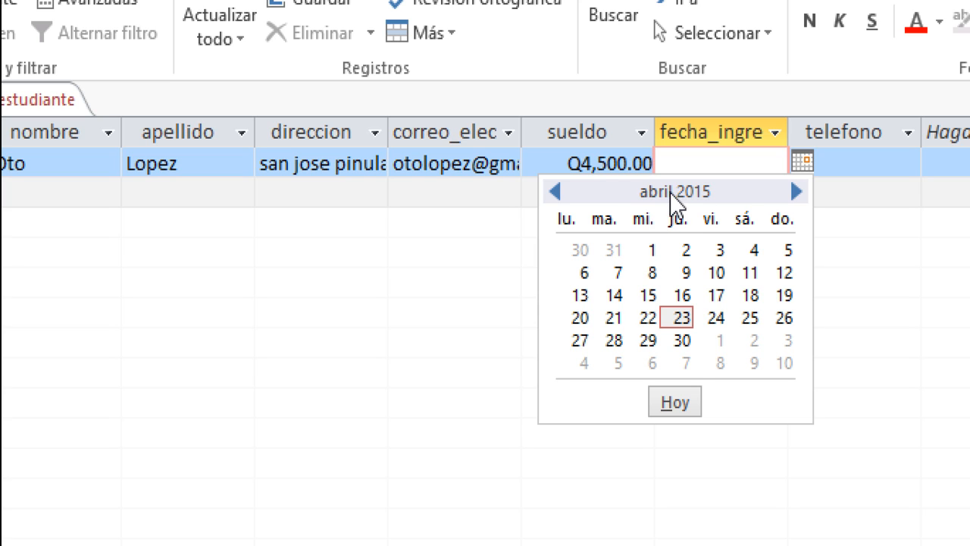
pyautogui.click(555, 192)
pyautogui.click(554, 192)
pyautogui.click(555, 192)
pyautogui.tripleClick(555, 192)
pyautogui.tripleClick(555, 191)
pyautogui.doubleClick(555, 192)
pyautogui.tripleClick(555, 192)
pyautogui.tripleClick(555, 192)
pyautogui.doubleClick(555, 192)
pyautogui.doubleClick(555, 192)
pyautogui.doubleClick(555, 192)
pyautogui.tripleClick(554, 191)
pyautogui.click(714, 154)
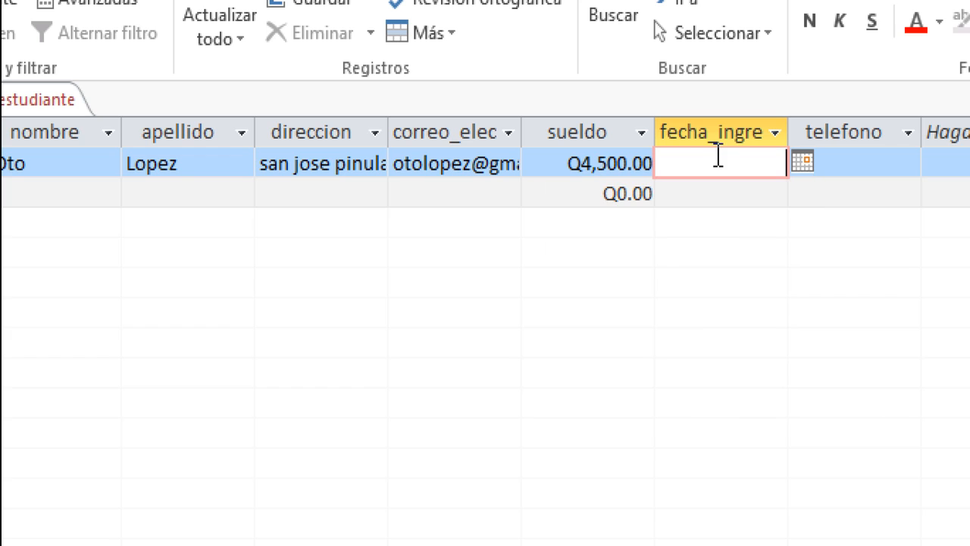
pyautogui.write('12-05-1985')
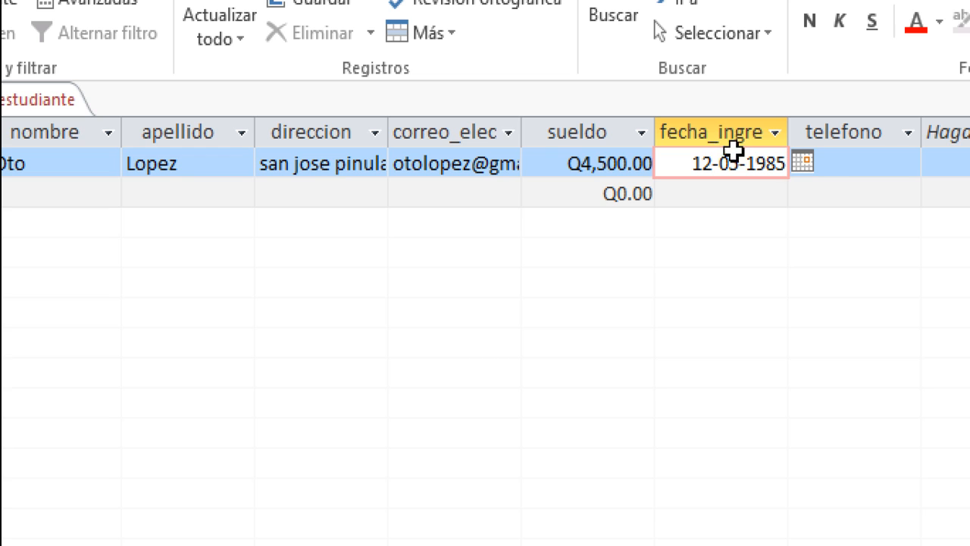
# - Fill in the first employee's eight-digit phone number in the telefono mask
pyautogui.click(837, 161)
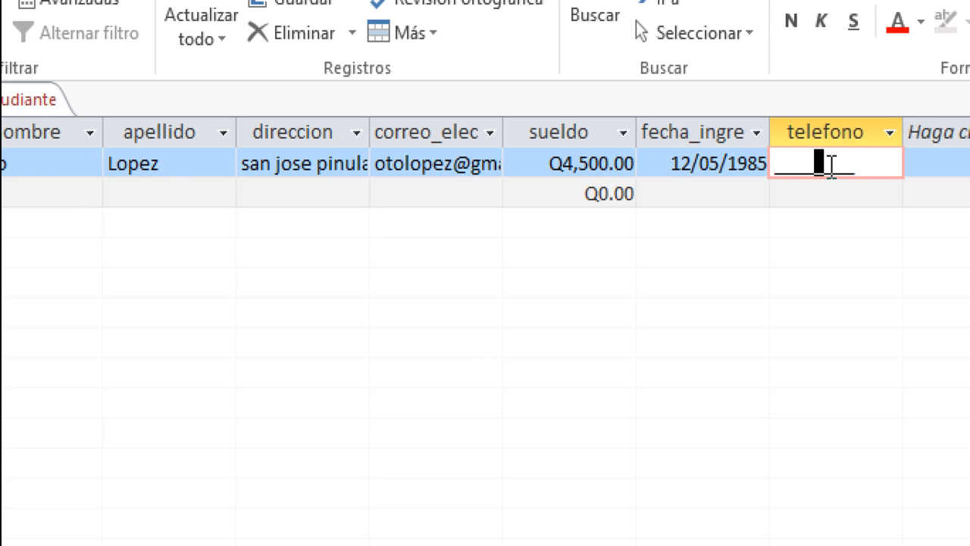
pyautogui.press('Left')
pyautogui.press('Left')
pyautogui.press('Left')
pyautogui.press('Left')
pyautogui.write('56654433')
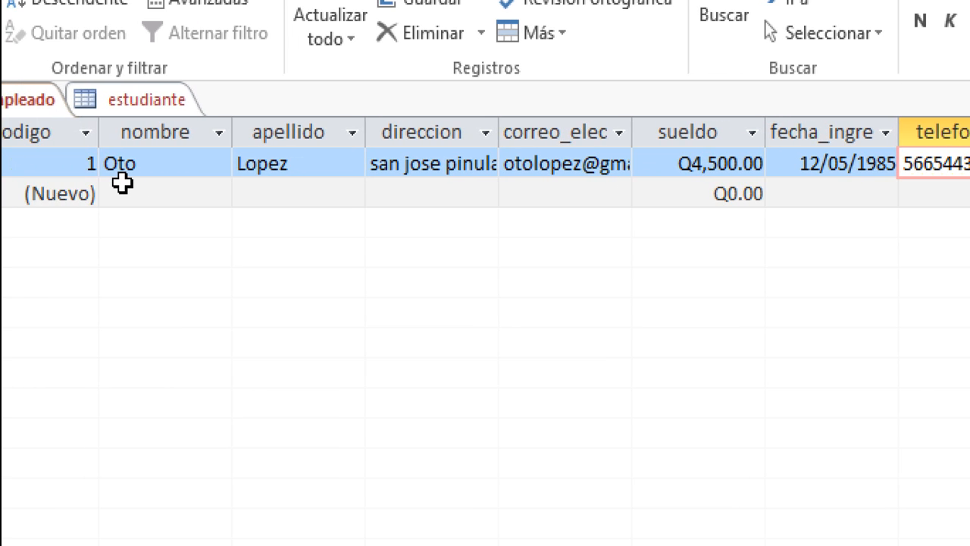
# - Start the second employee record with first name, surname, address and e-mail address
pyautogui.click(148, 186)
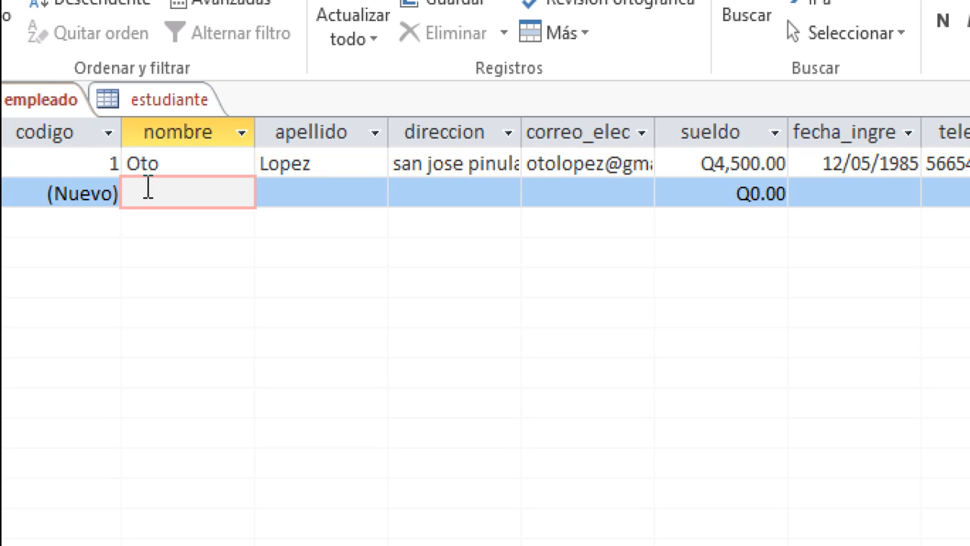
pyautogui.press('Tab')
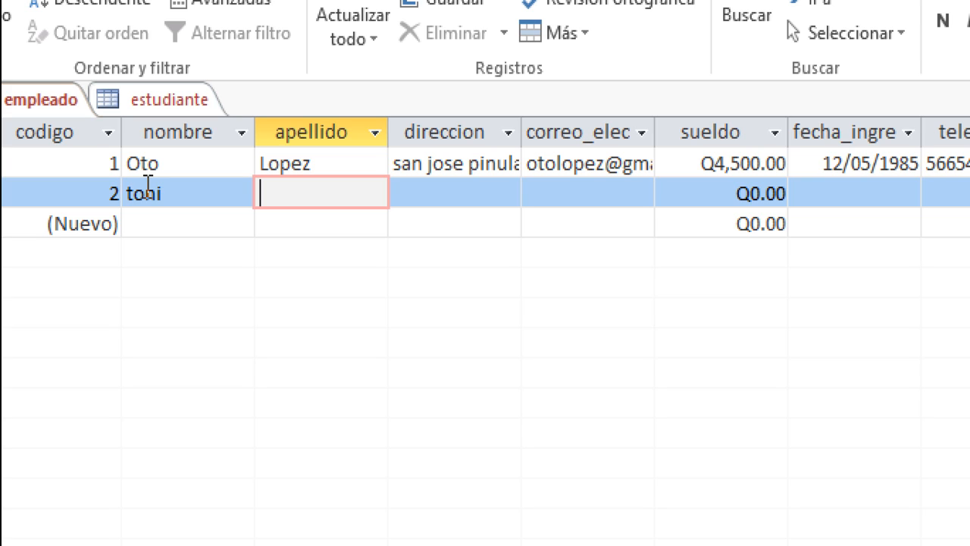
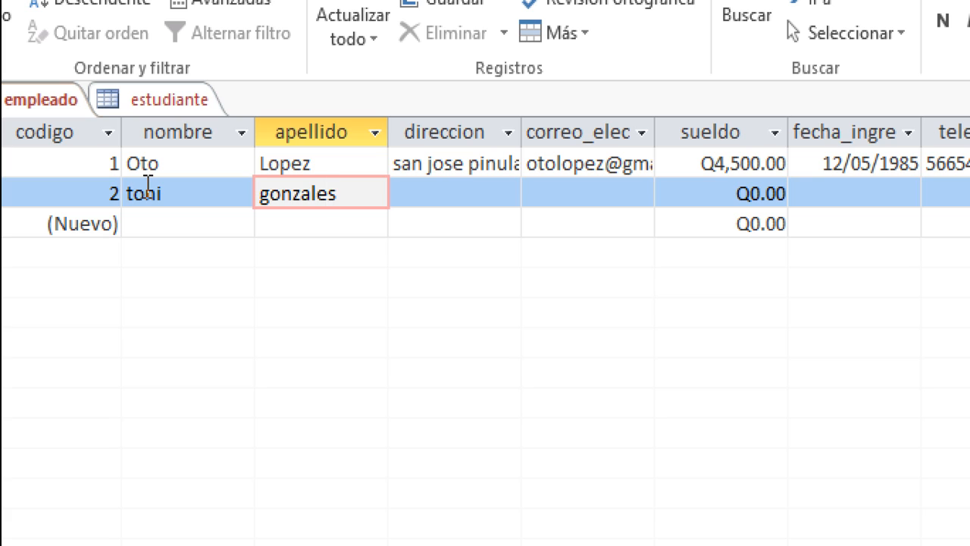
pyautogui.press('BackSpace')
pyautogui.press('Tab')
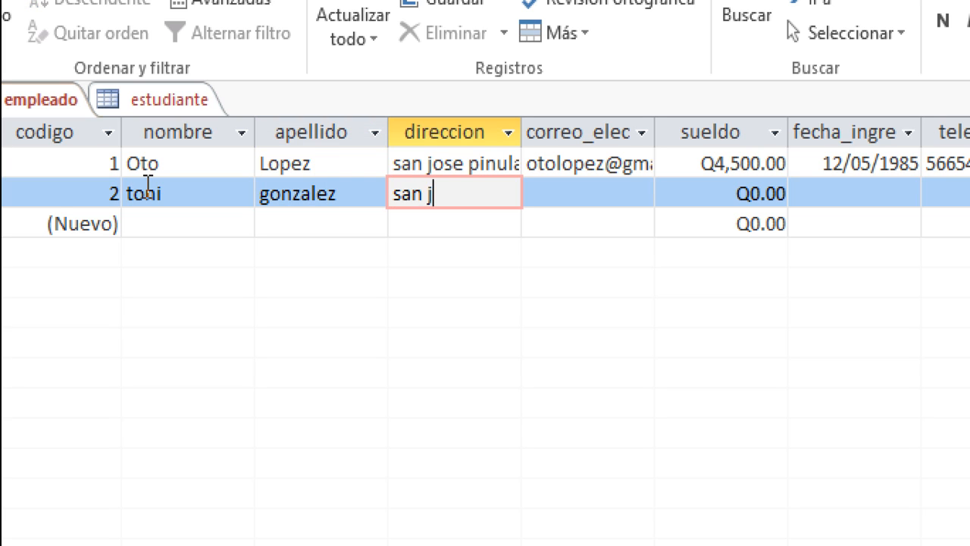
pyautogui.press('BackSpace')
pyautogui.press('BackSpace')
pyautogui.press('BackSpace')
pyautogui.press('BackSpace')
pyautogui.press('BackSpace')
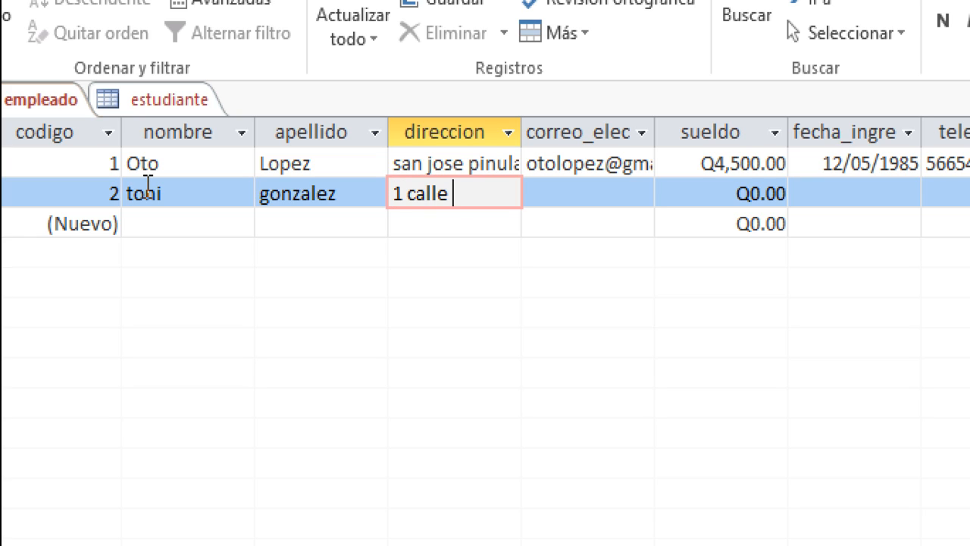
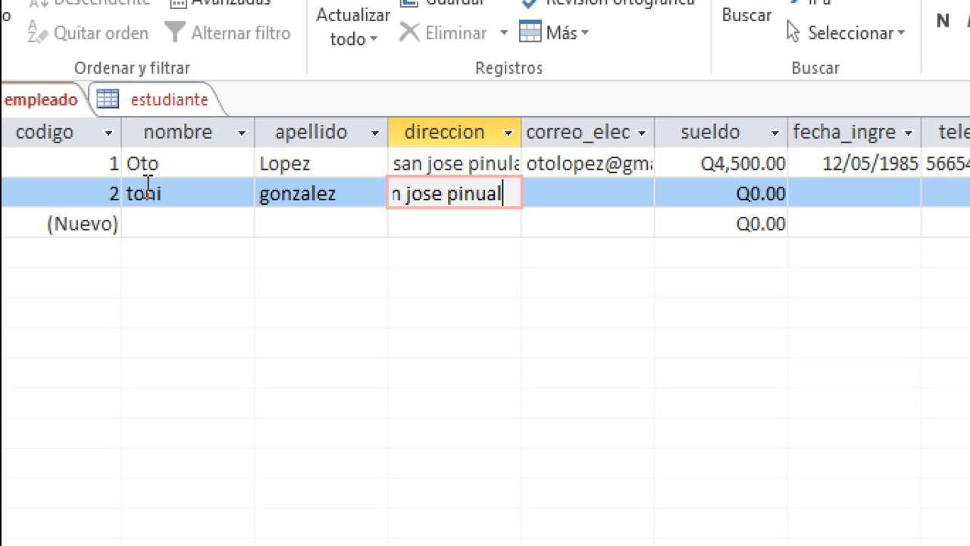
pyautogui.press('Tab')
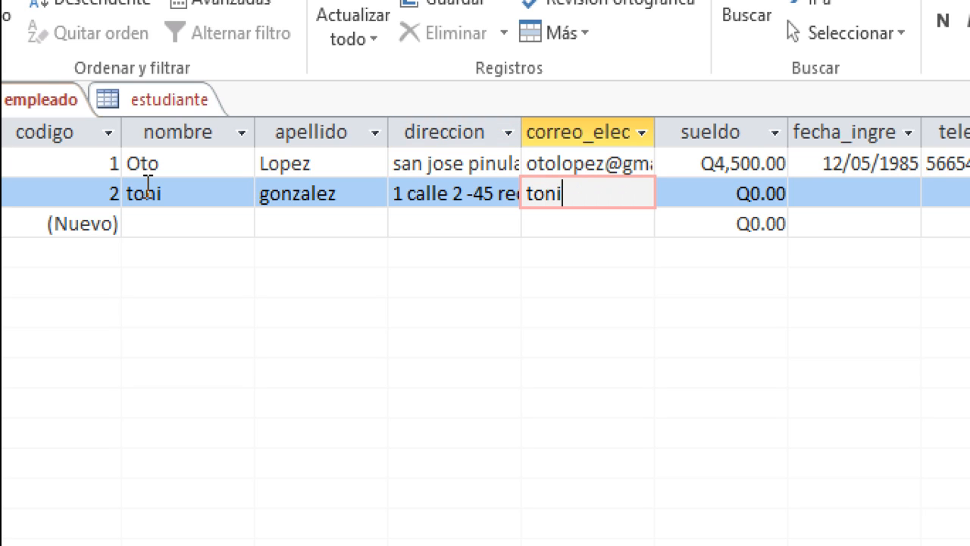
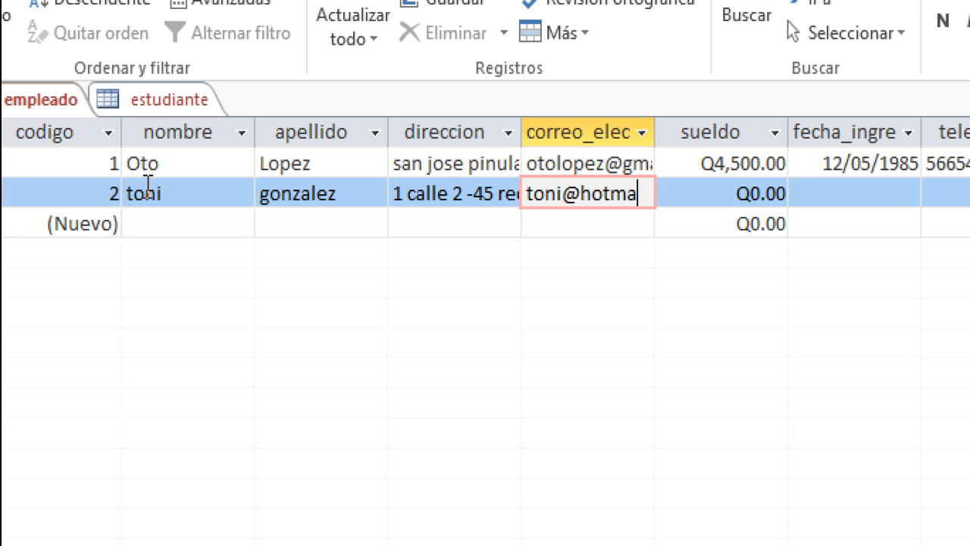
# - Give the second employee sueldo 5000, fecha_ingreso 03-04-1990 and an eight-digit phone number
pyautogui.press('Tab')
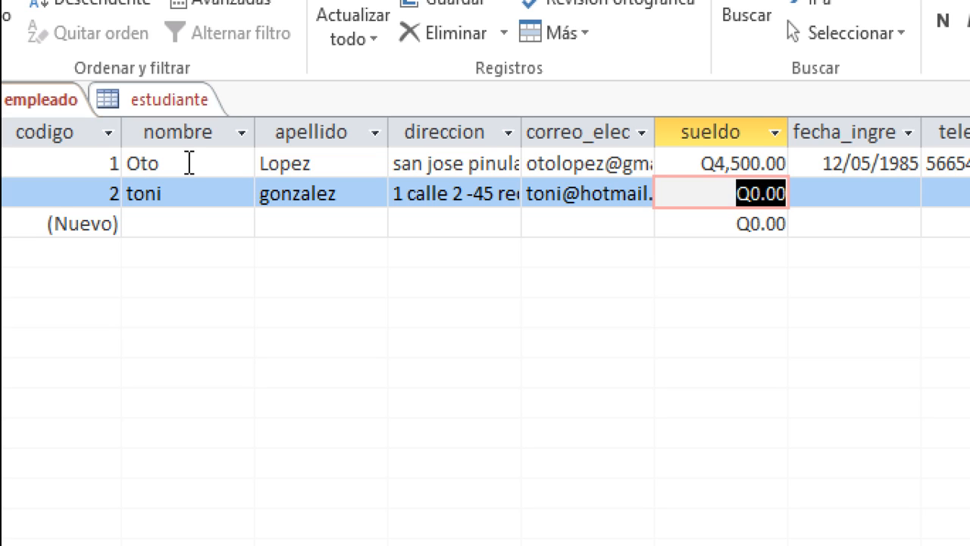
pyautogui.write('5000')
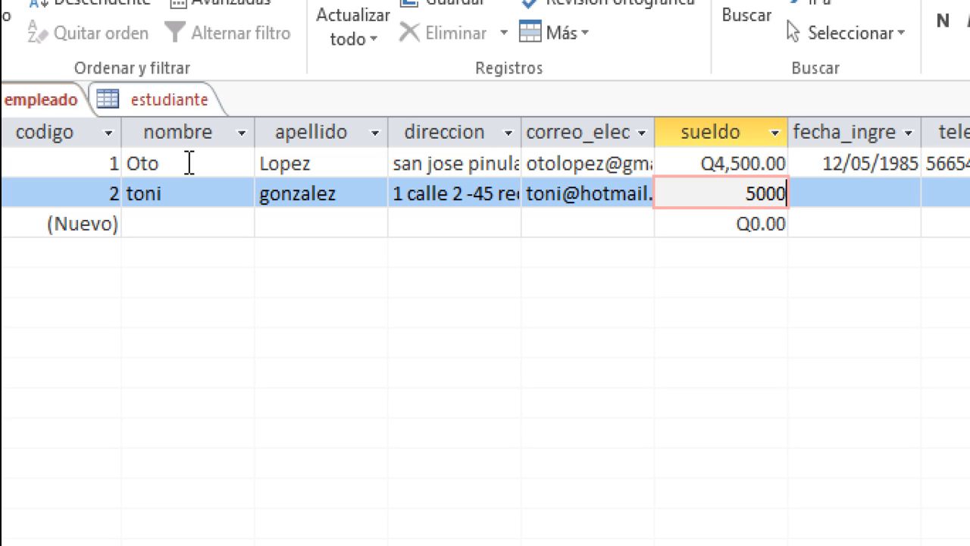
pyautogui.press('Tab')
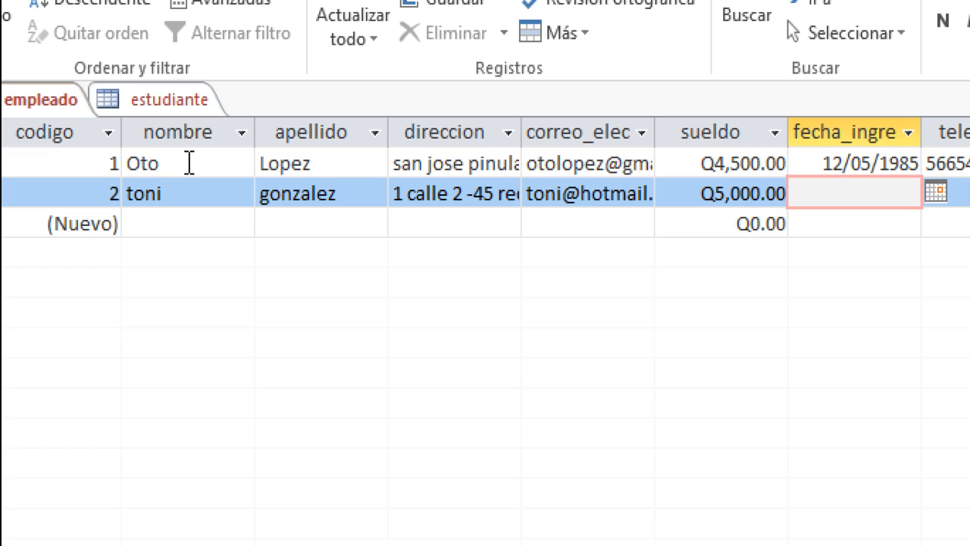
pyautogui.write('03-04-1')
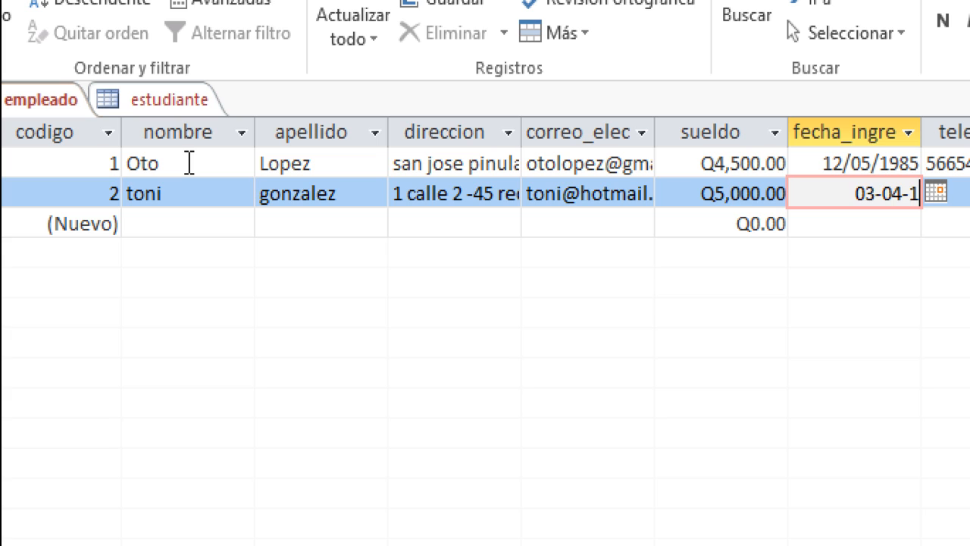
pyautogui.write('990')
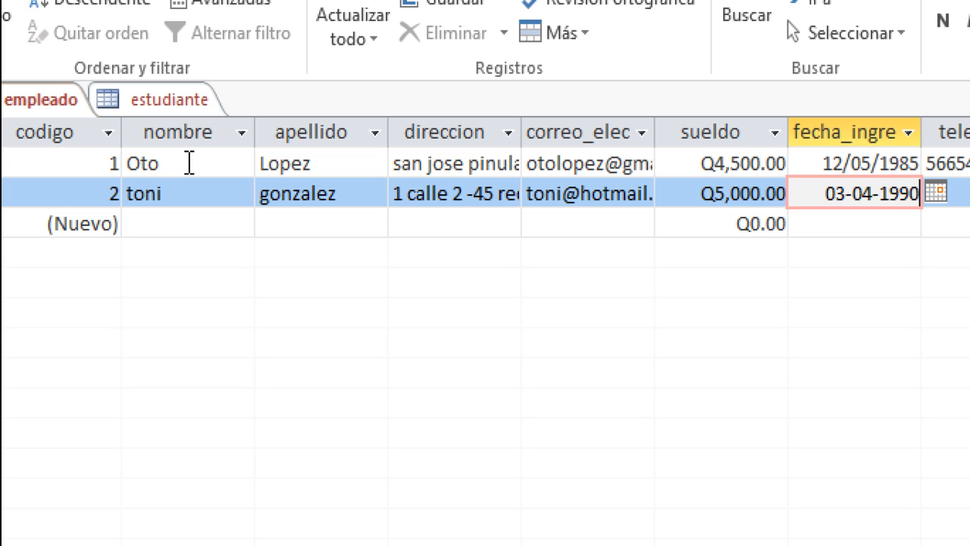
pyautogui.press('Tab')
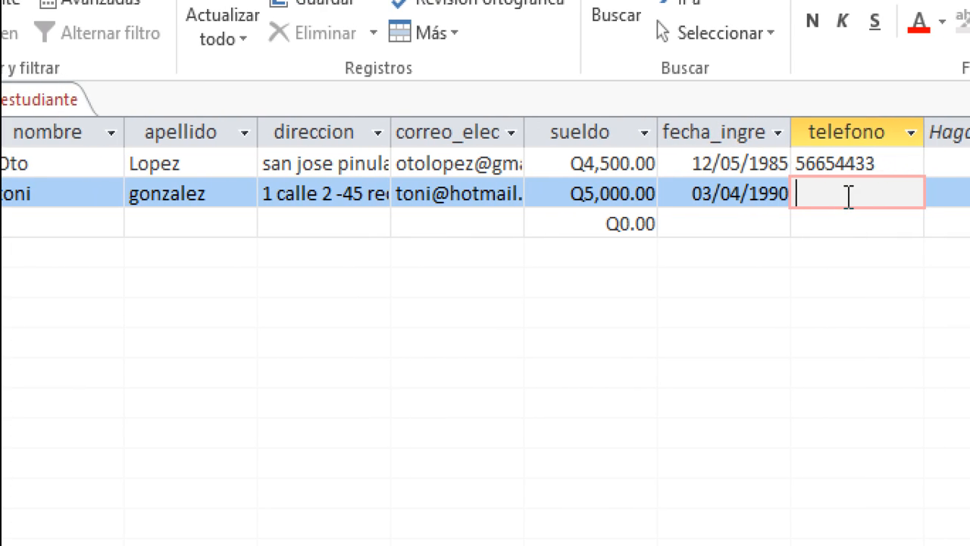
pyautogui.write('74736627')
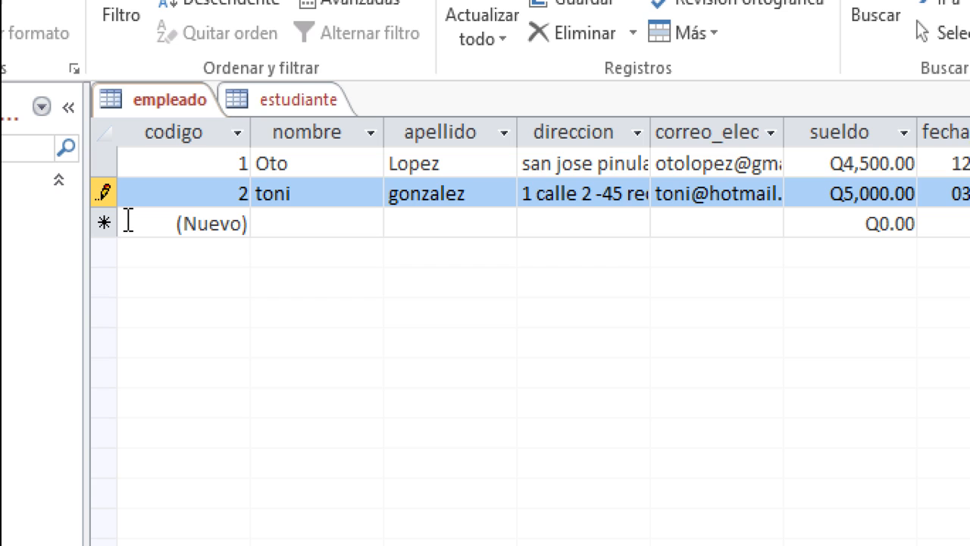
# - In a new row, enter the third employee's first name, surname, address and e-mail address
pyautogui.click(223, 220)
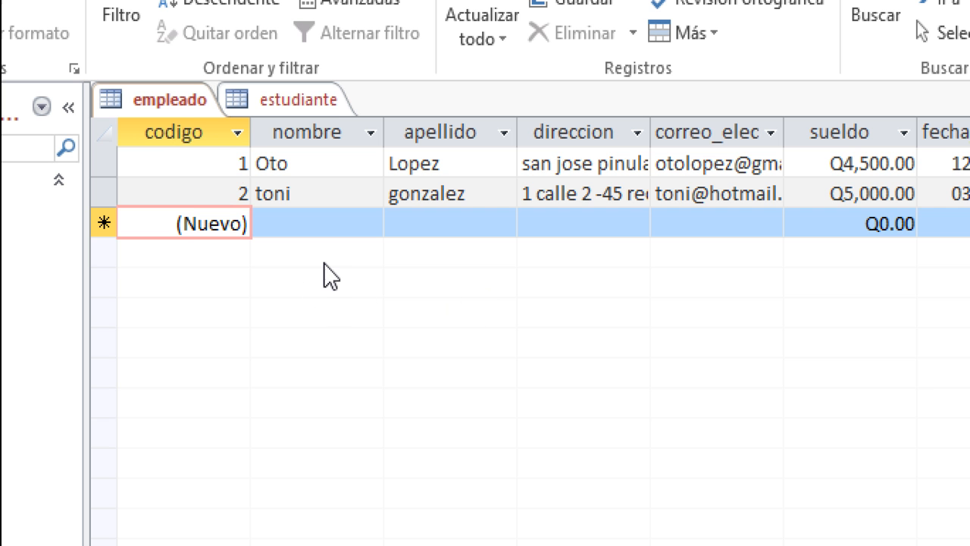
pyautogui.click(322, 224)
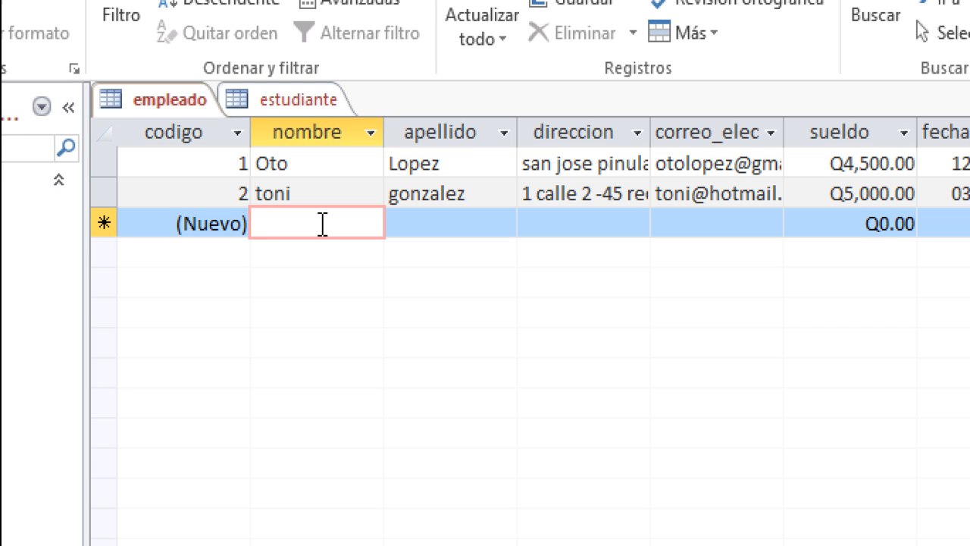
pyautogui.write('b')
pyautogui.press('BackSpace')
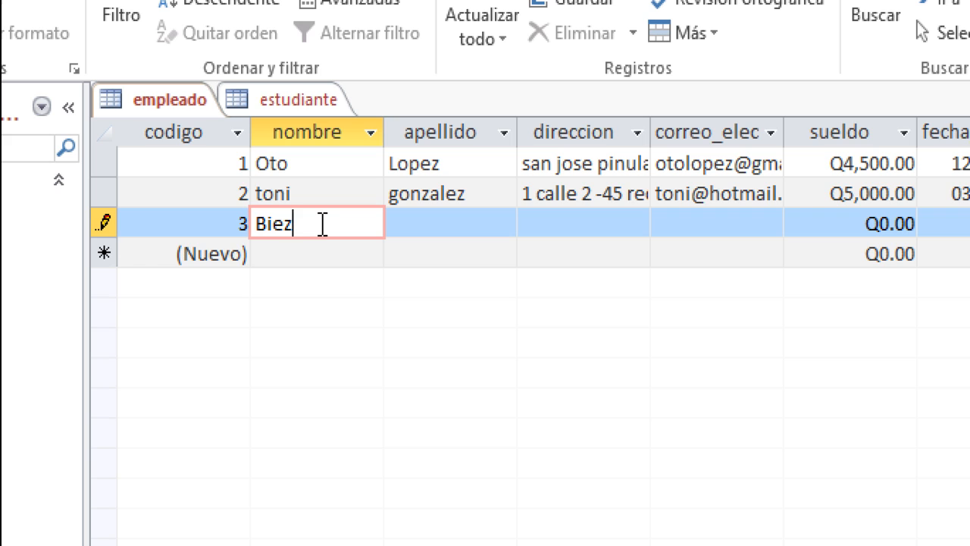
pyautogui.press('Tab')
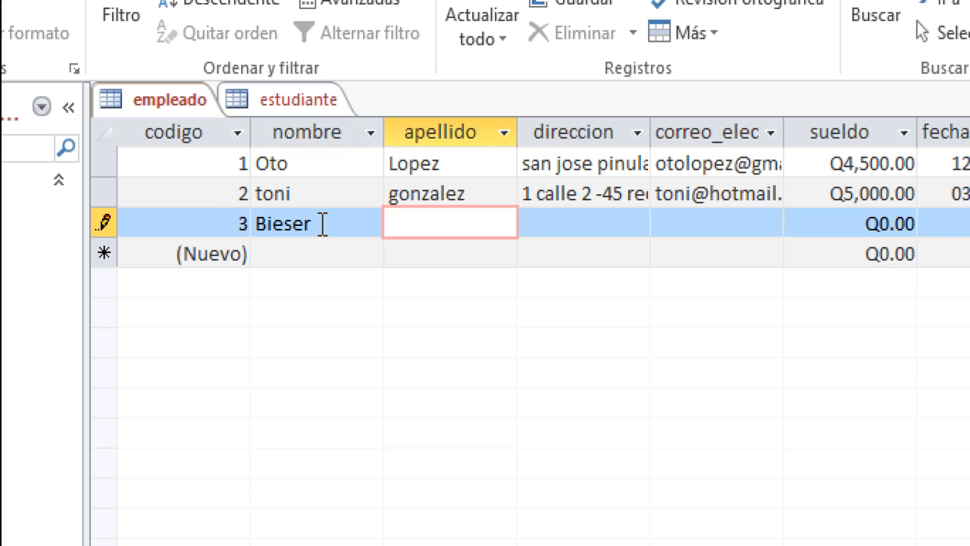
pyautogui.press('Tab')
pyautogui.write('La Las')
pyautogui.press('BackSpace')
pyautogui.press('BackSpace')
pyautogui.write('aguneta')
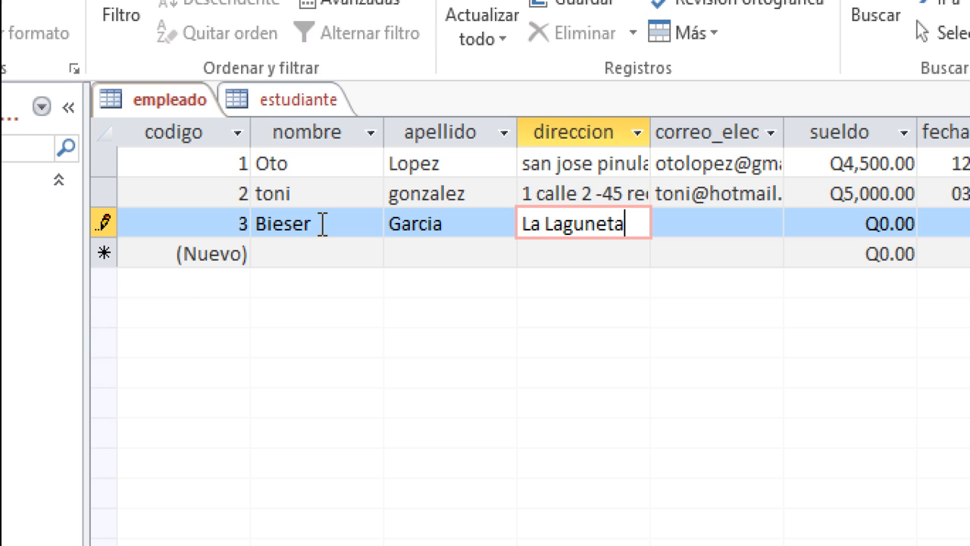
pyautogui.press('Tab')
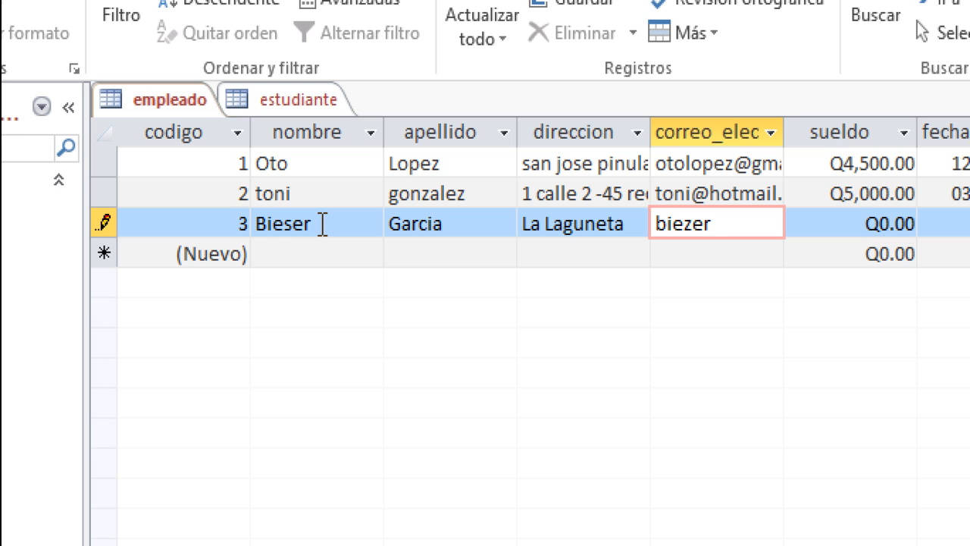
# - Give the third employee sueldo 5000, fecha_ingreso 10-09-1995 and an eight-digit phone number
pyautogui.press('Tab')
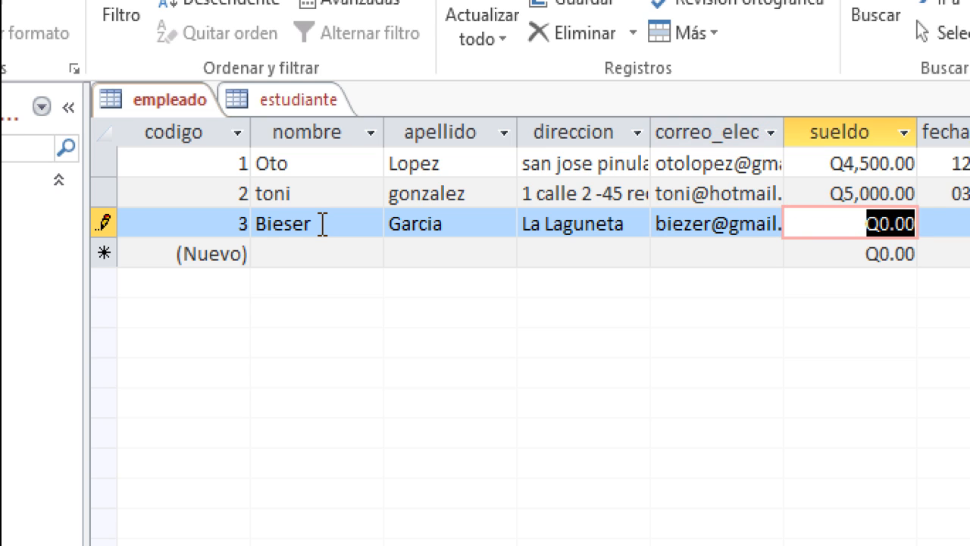
pyautogui.write('5000')
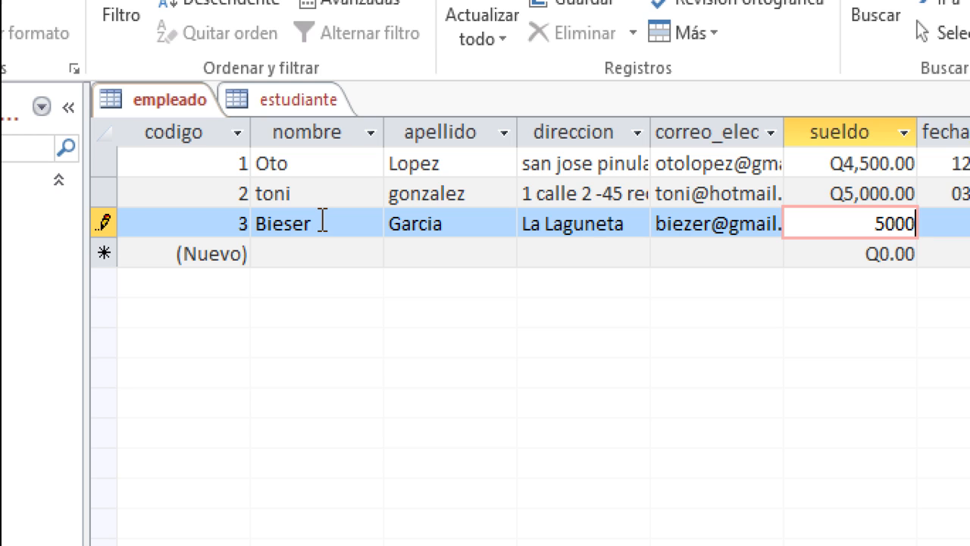
pyautogui.press('Tab')
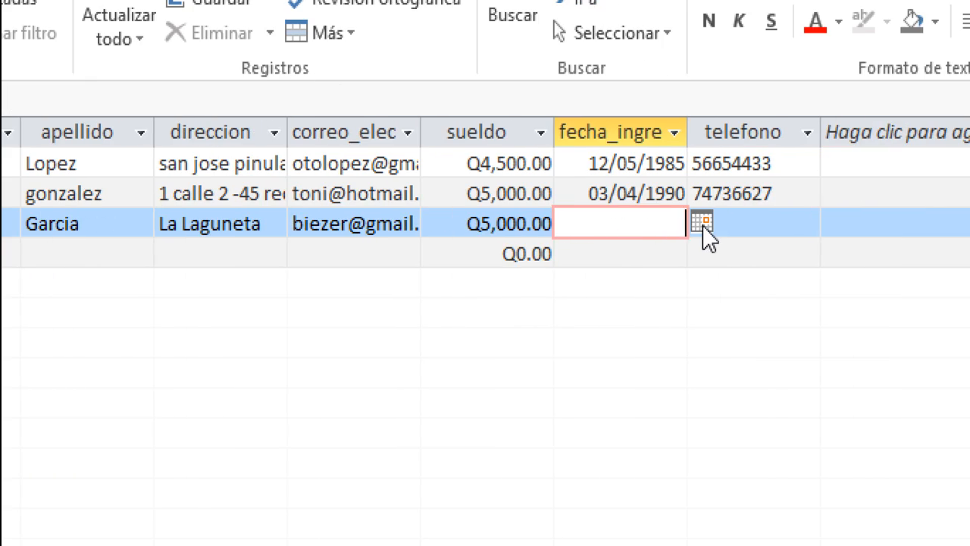
pyautogui.write('10-09-')
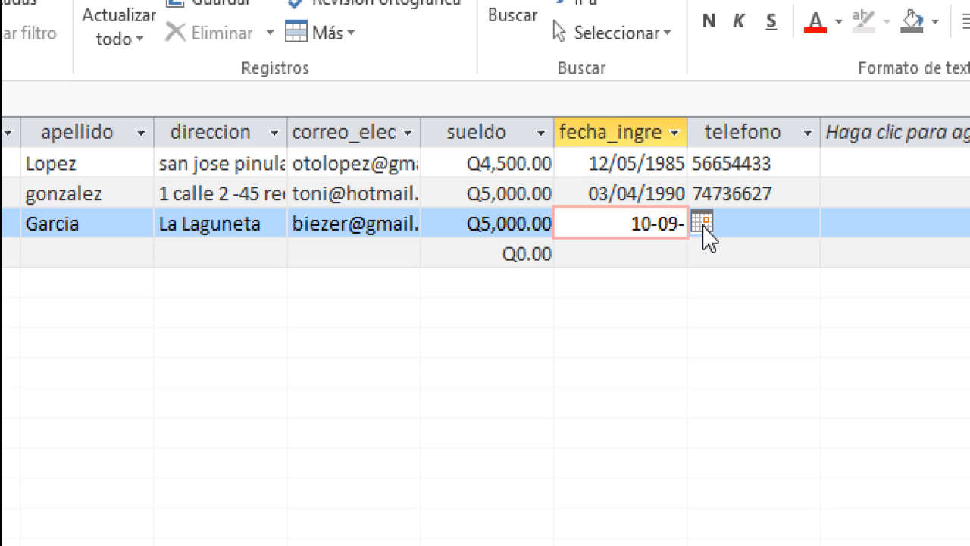
pyautogui.write('19')
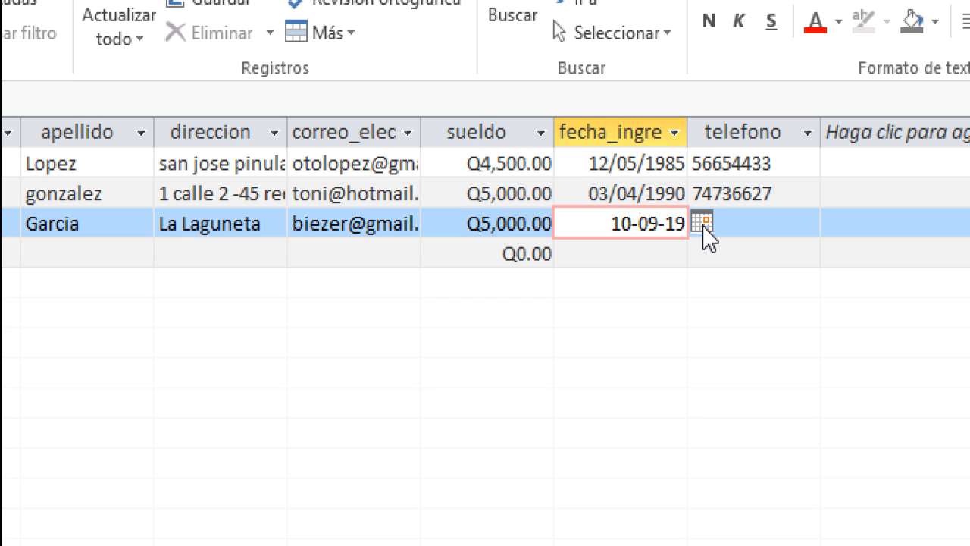
pyautogui.write('95')
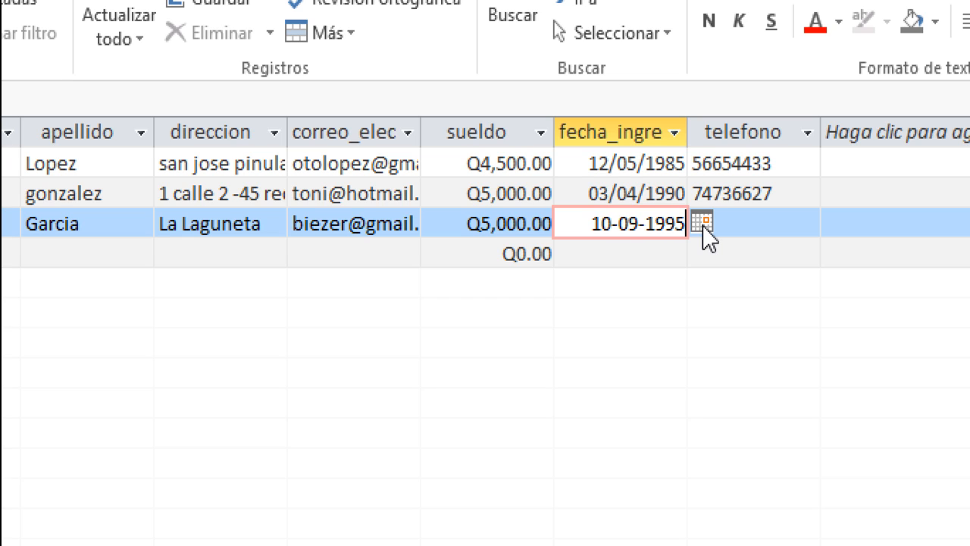
pyautogui.press('Tab')
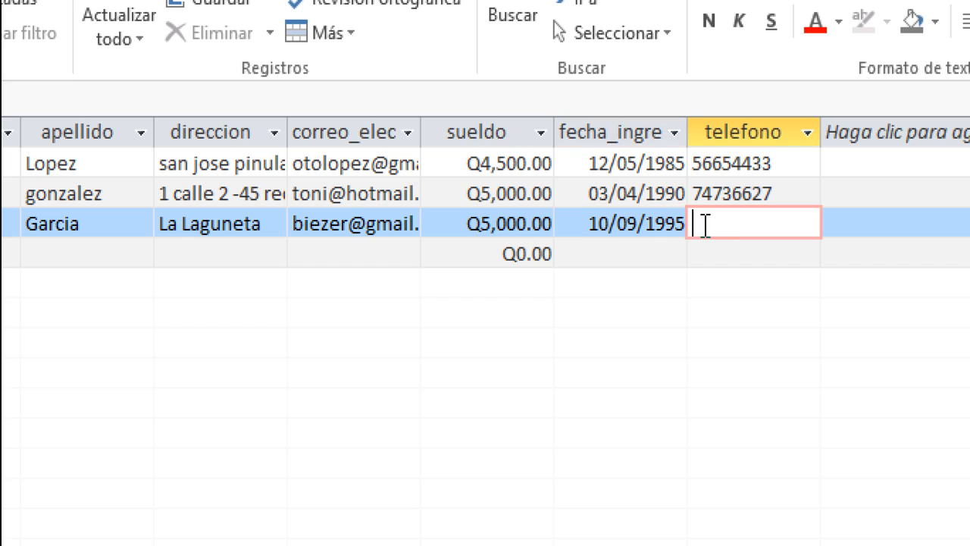
pyautogui.write('67363637')
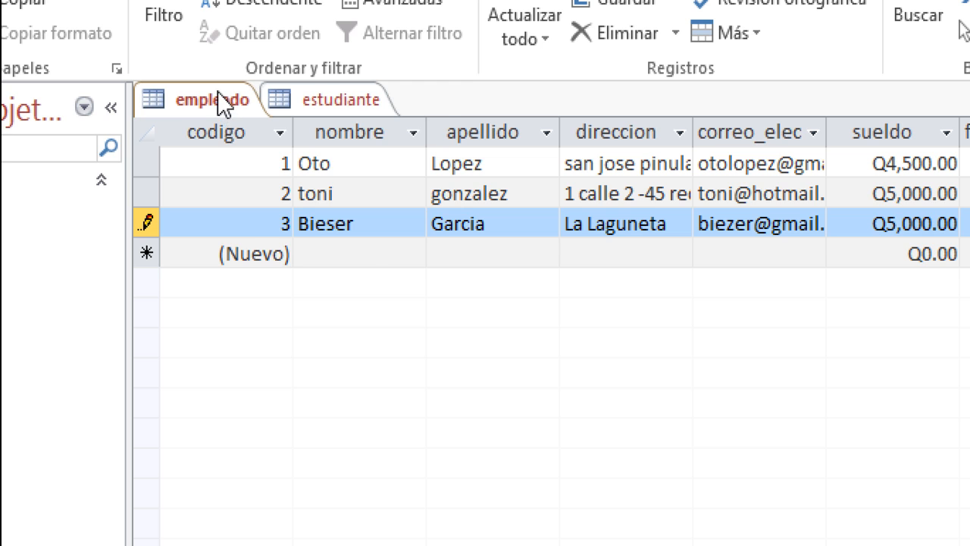
# - Switch empleado to Design View and select telefono's 00000000 input mask in Field Properties
pyautogui.rightClick(221, 102)
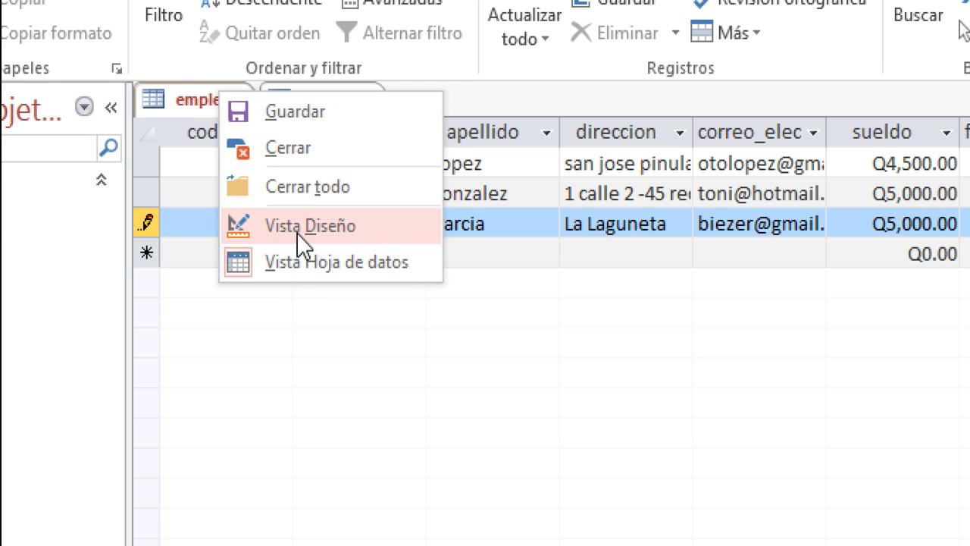
pyautogui.click(299, 230)
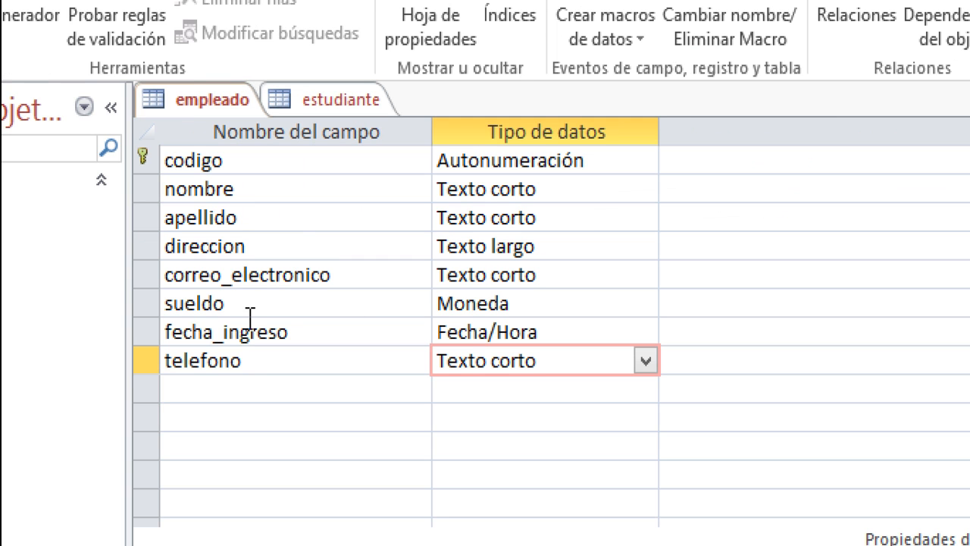
pyautogui.click(220, 360)
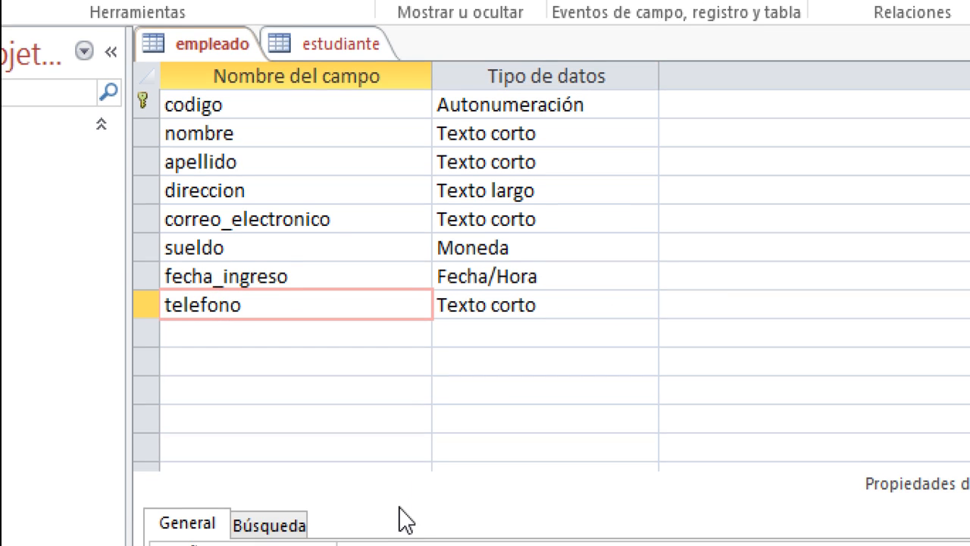
pyautogui.press('F6')
pyautogui.click(365, 491)
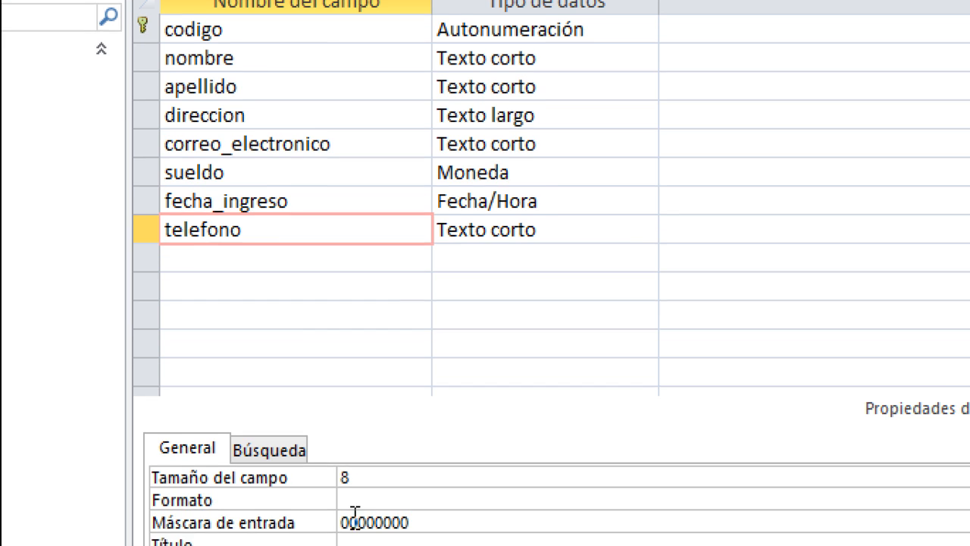
pyautogui.moveTo(410, 491); pyautogui.dragTo(329, 496)
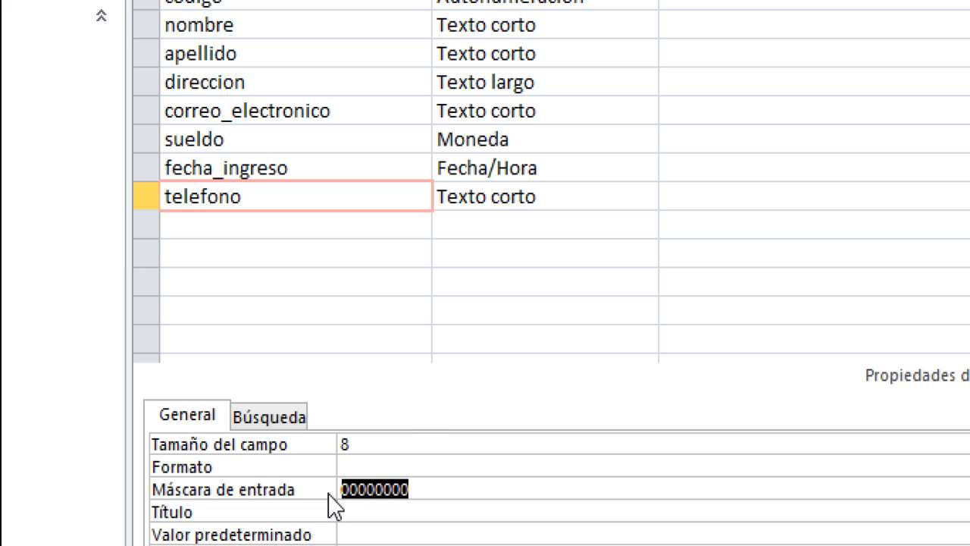
# - Return empleado to Datasheet View showing three records, then open the empty estudiante table
pyautogui.click(333, 118)
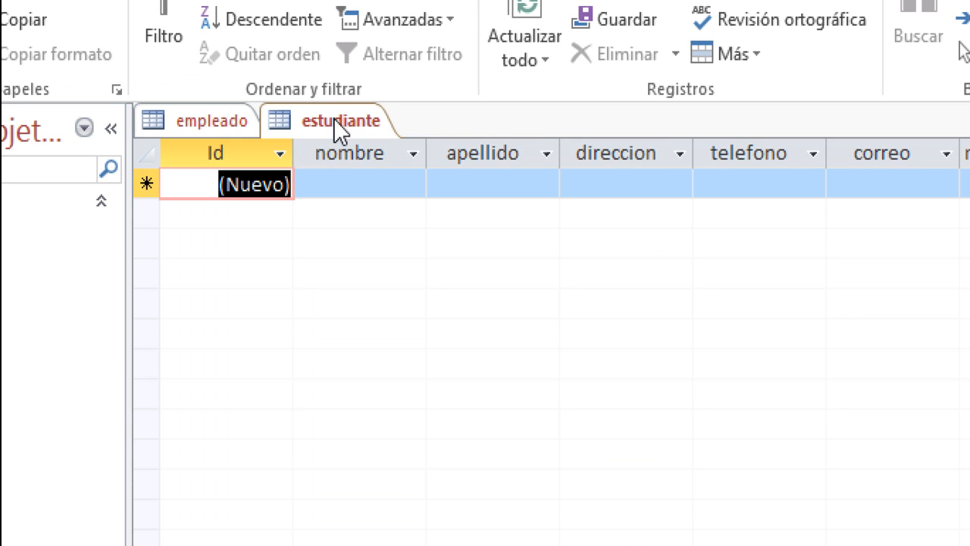
pyautogui.click(203, 118)
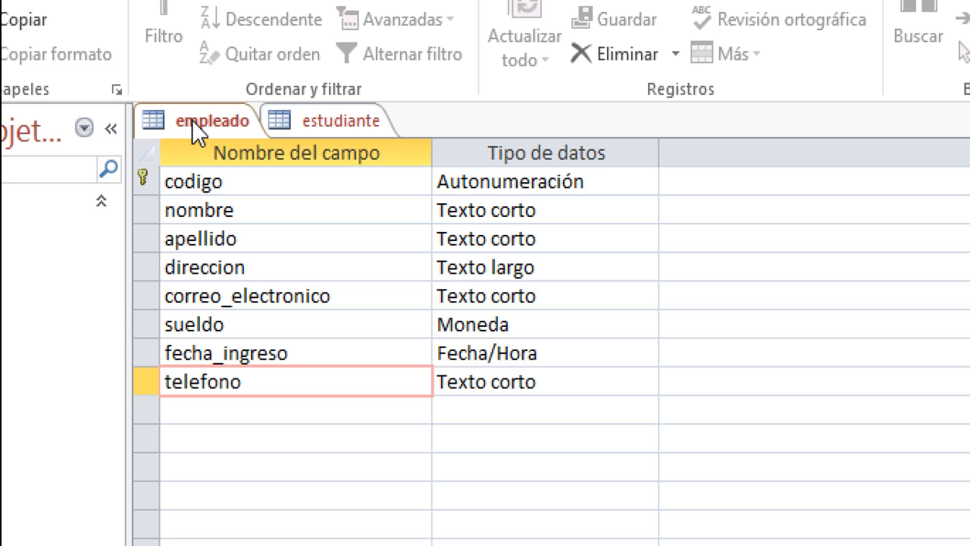
pyautogui.rightClick(191, 120)
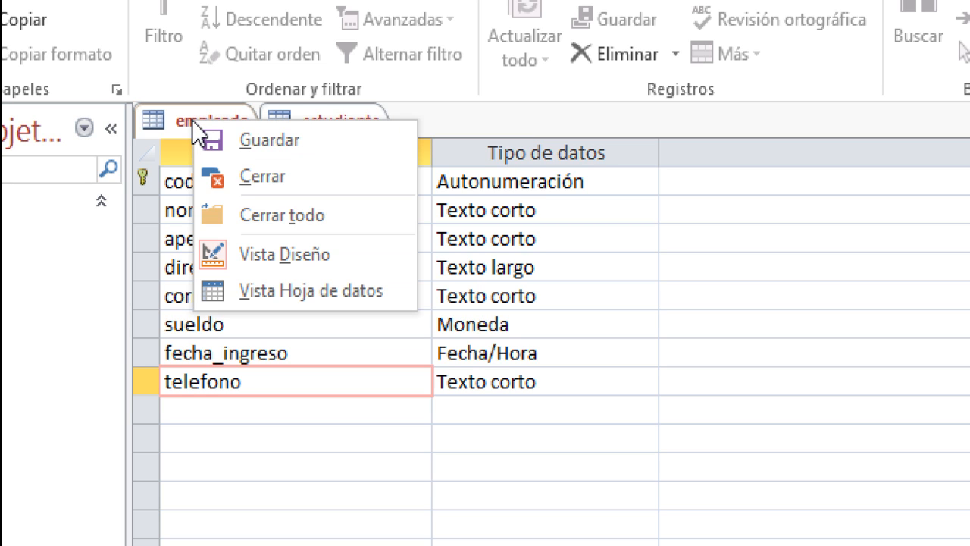
pyautogui.click(261, 284)
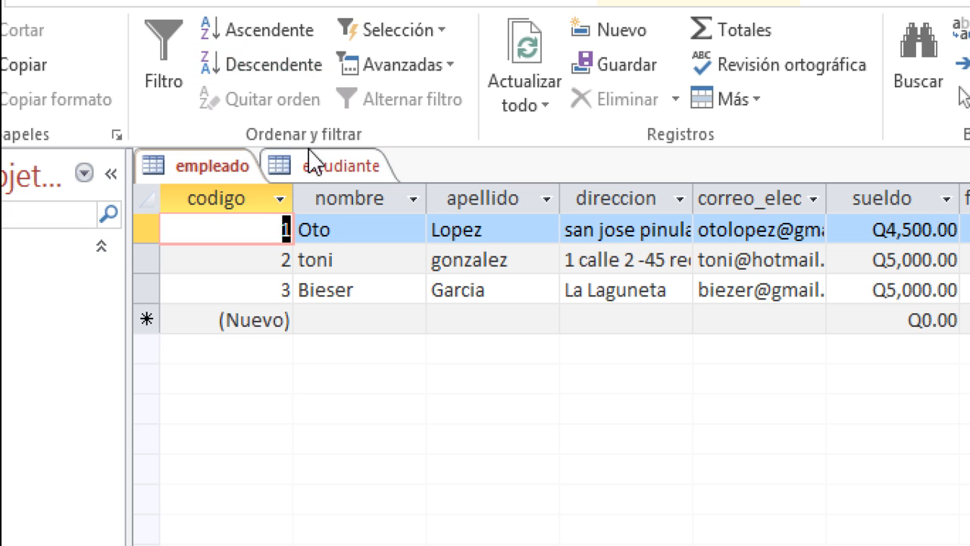
pyautogui.click(314, 127)
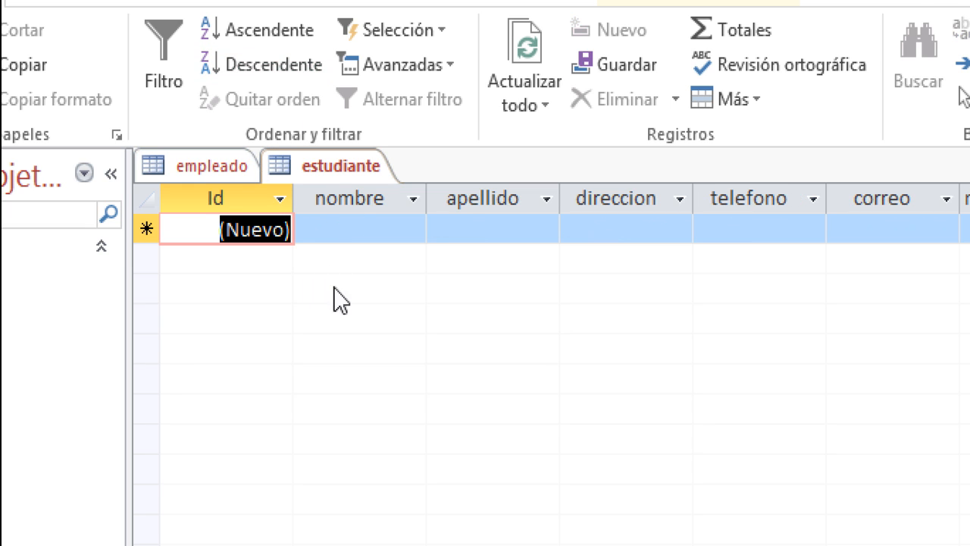